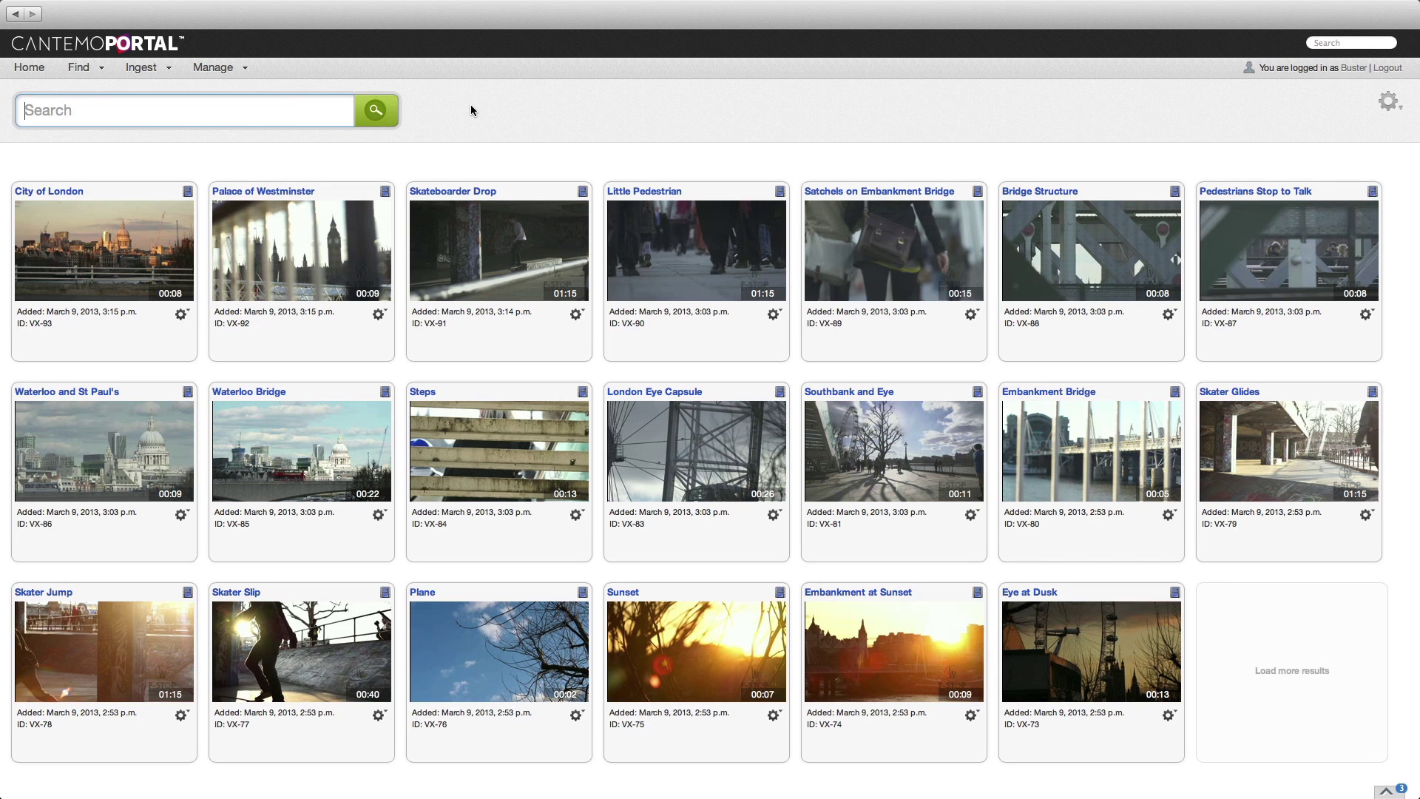
Search the library for 'skateboarder' to list Skateboarder Drop, Skater Glides, Skater Jump and Skater Slip.
type("skateboarder")
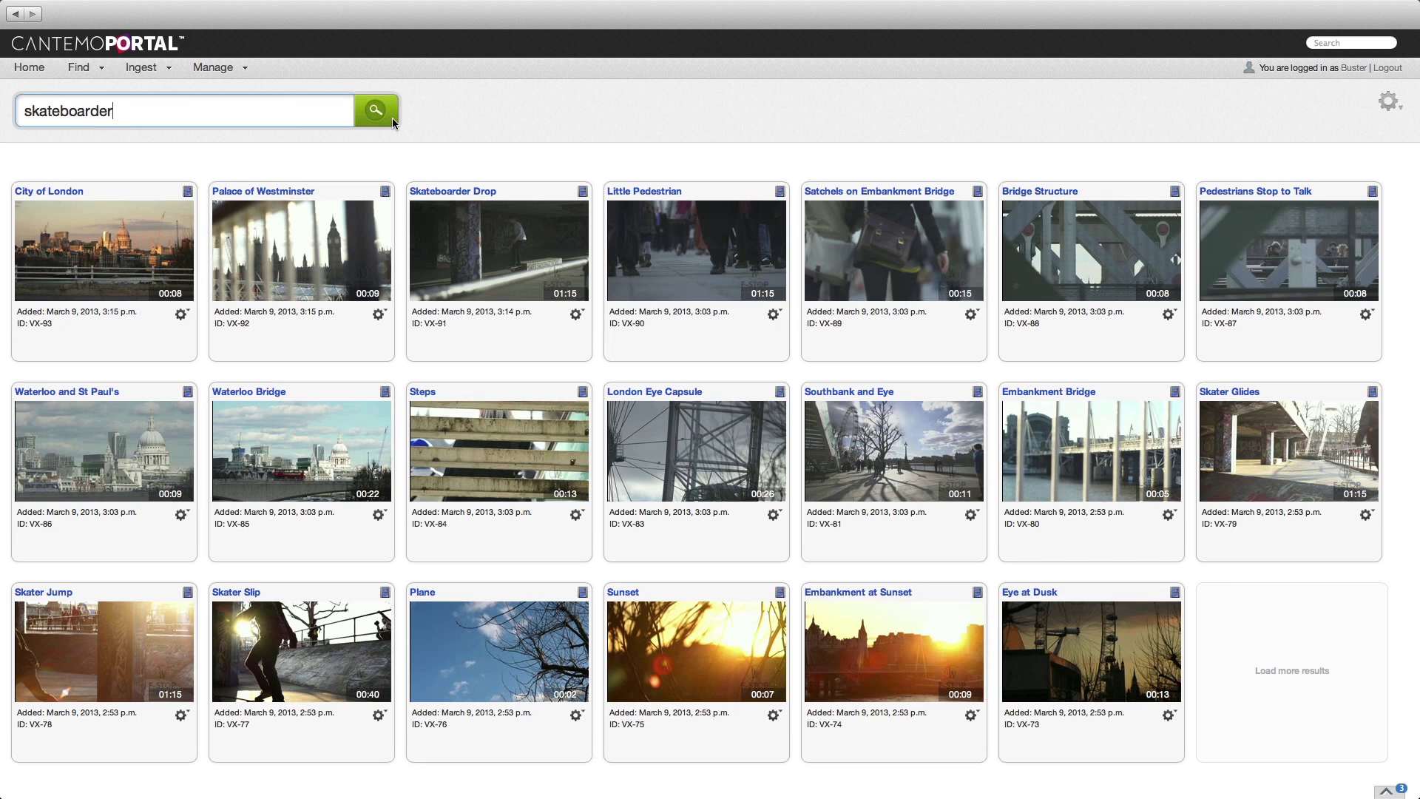
left_click(392, 117)
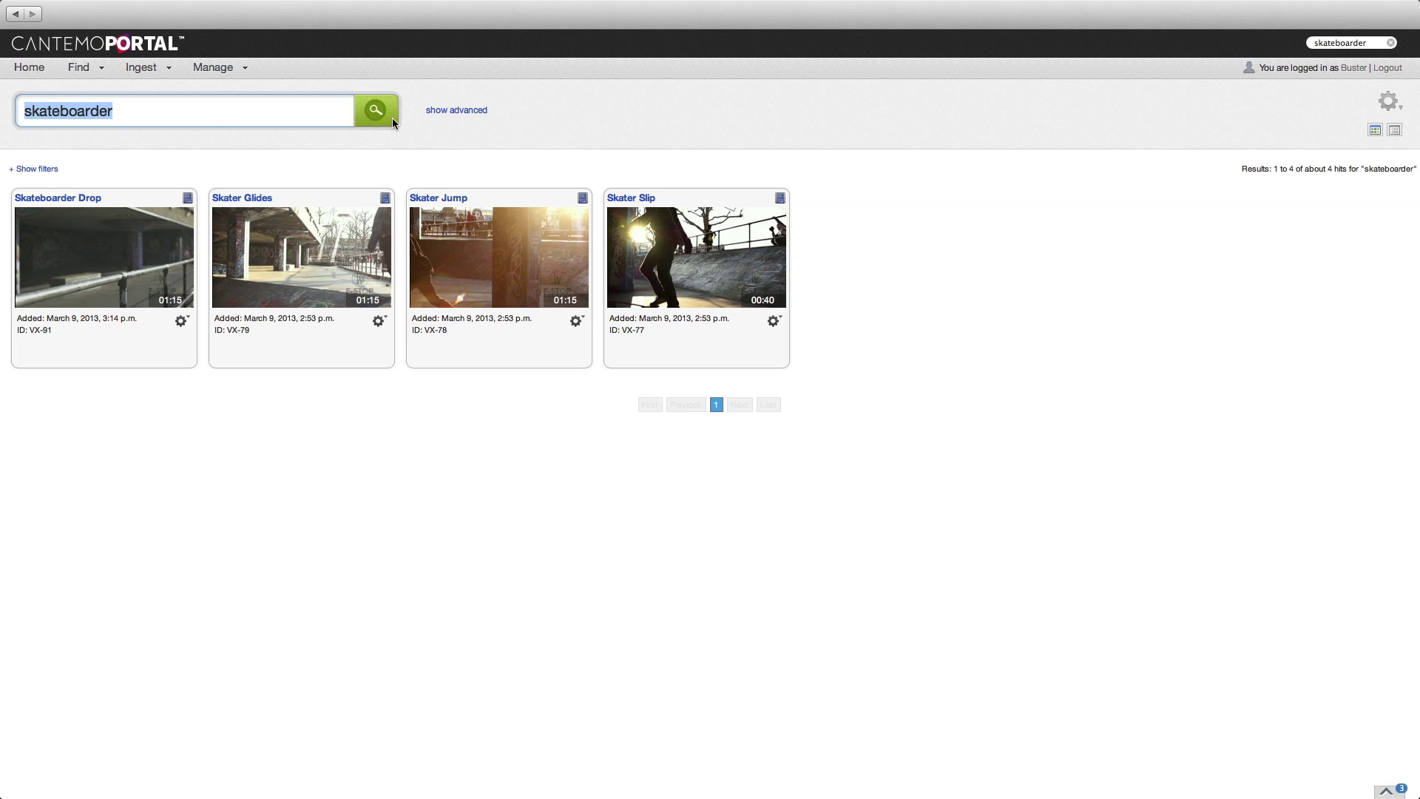
Add Skater Glides to the bottom clip bin and launch the Rough Cut Editor from the Manage menu.
left_click(1381, 791)
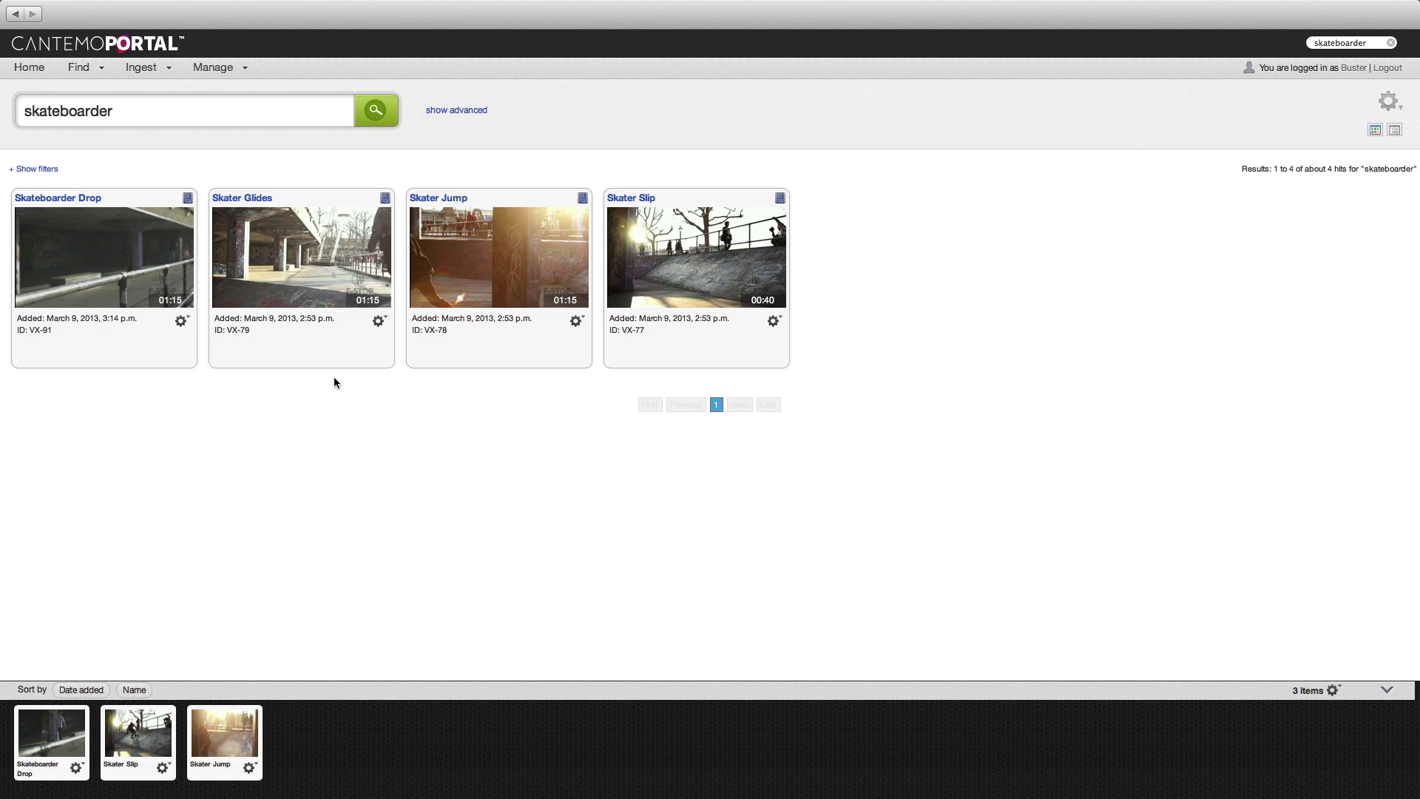
left_click_drag(310, 355, 374, 764)
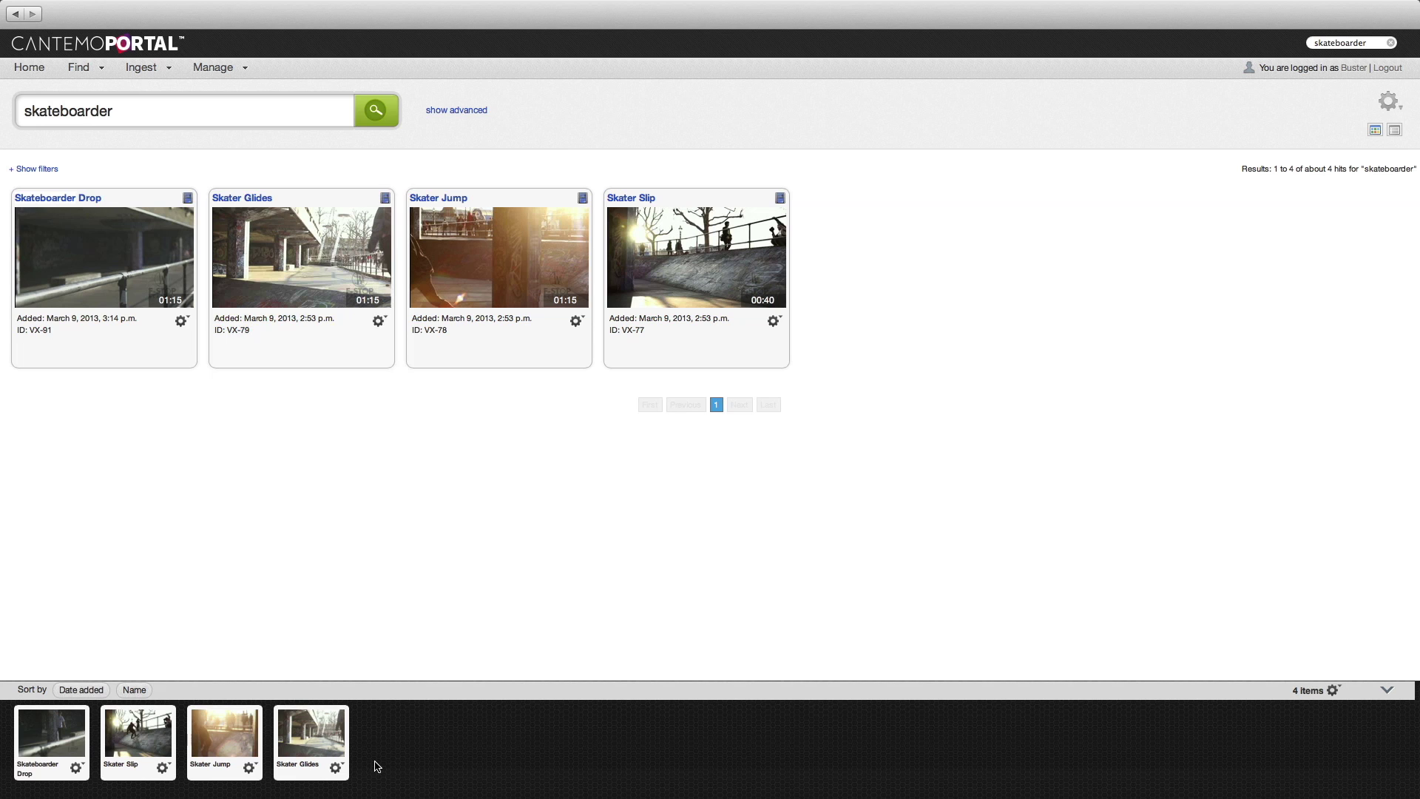
left_click(214, 67)
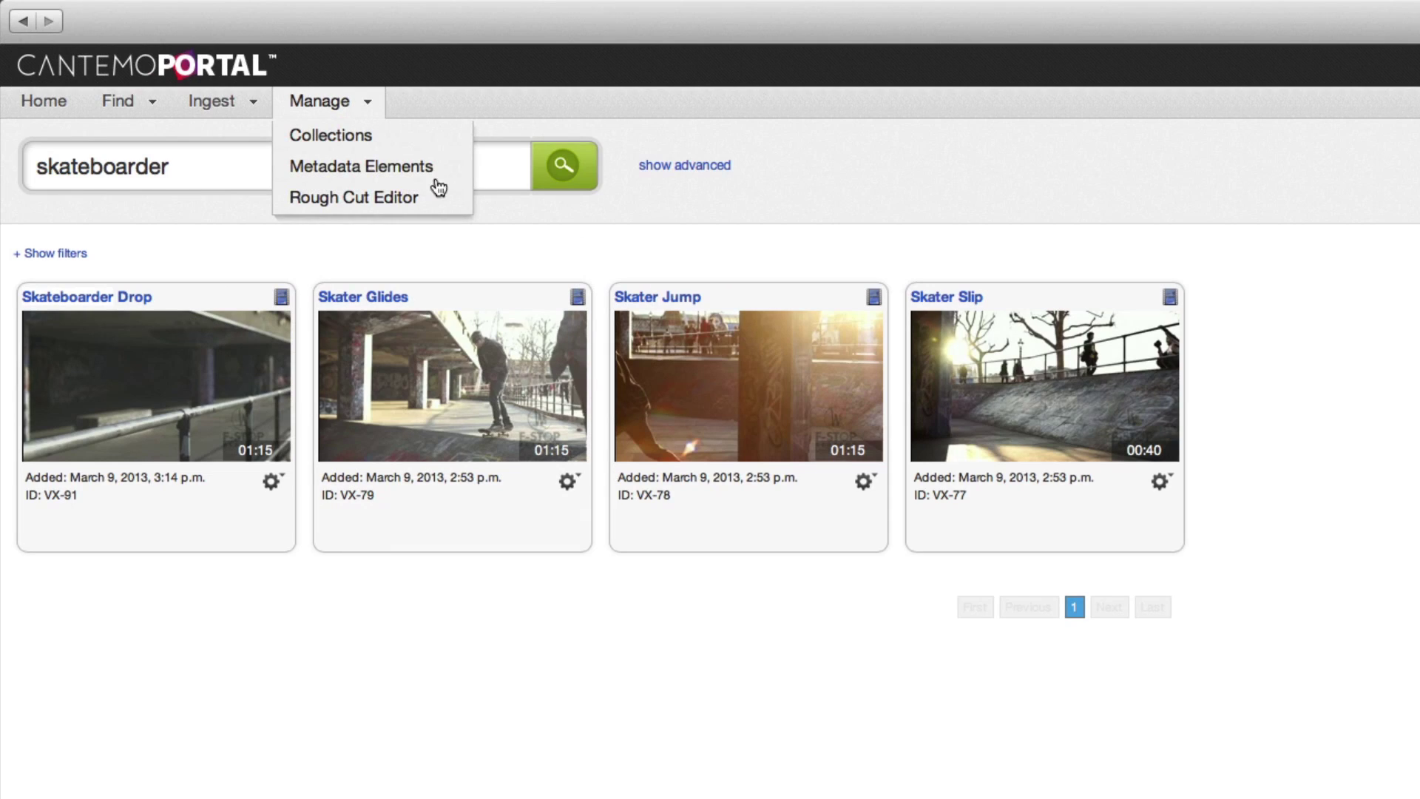
left_click(436, 197)
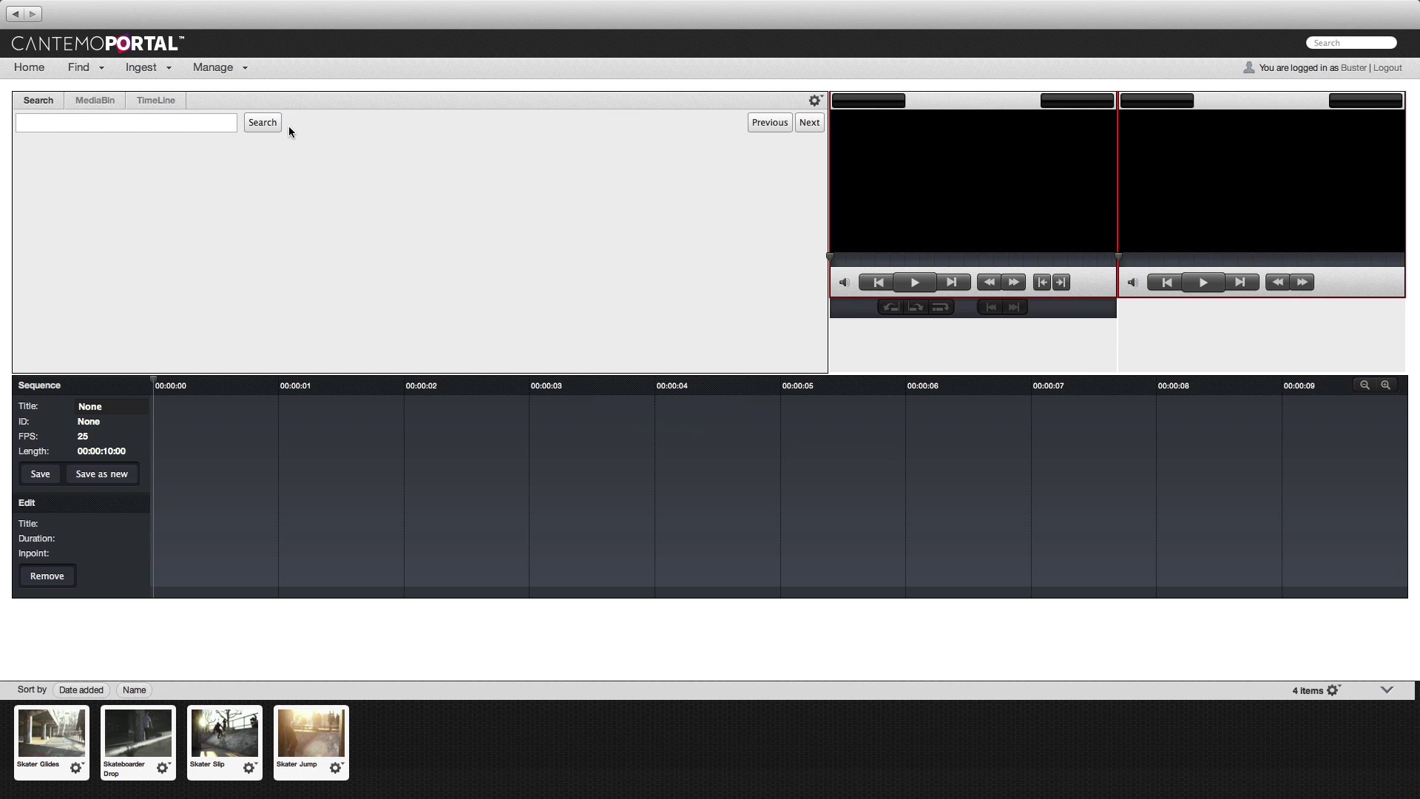
Search the editor's clip list for 'skateboarder' to show the four skater clips.
left_click(263, 123)
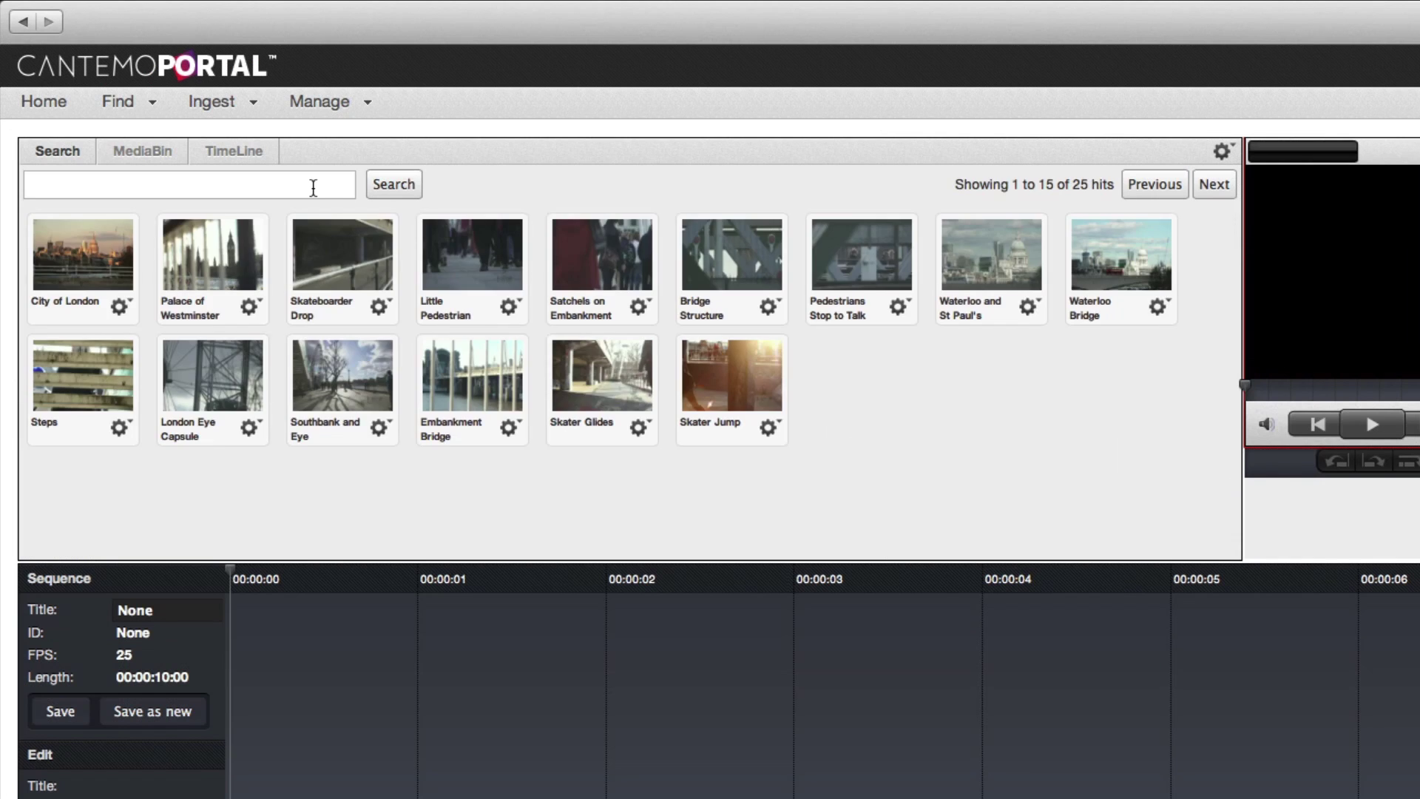
left_click(314, 188)
type("skateboarder")
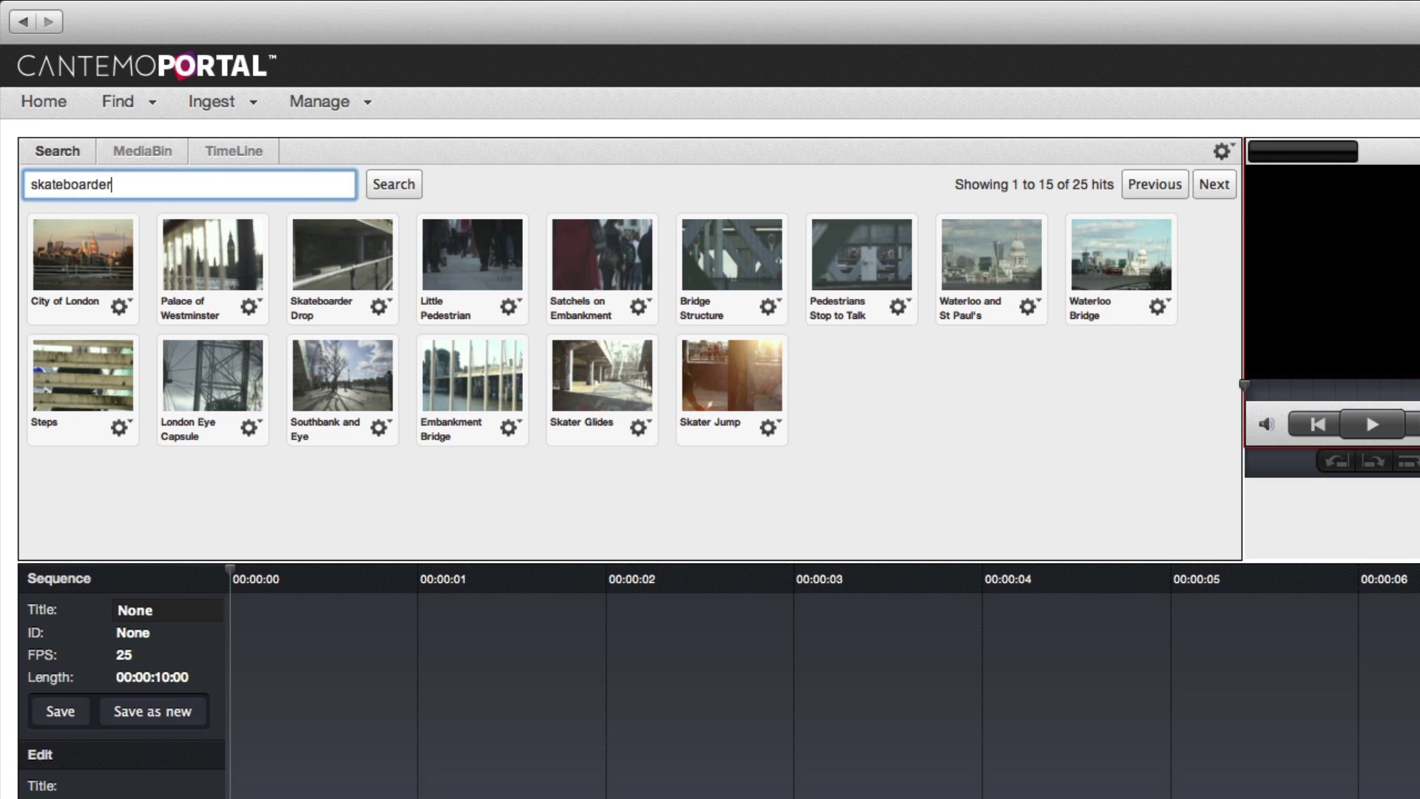
left_click(389, 184)
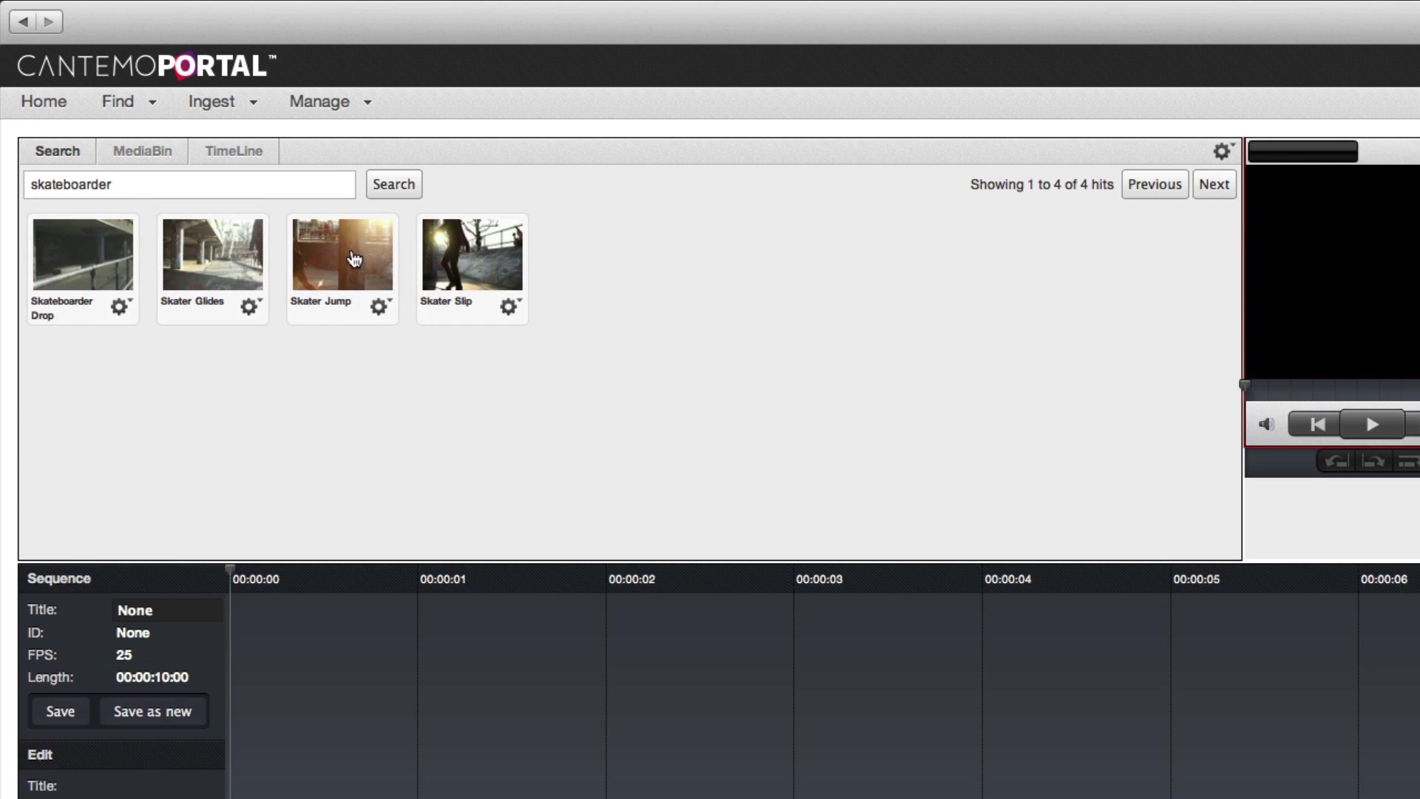
Shuttle through Skater Jump, mark an in point and edit that section in as the first clip (00:00:22:23).
left_click(360, 319)
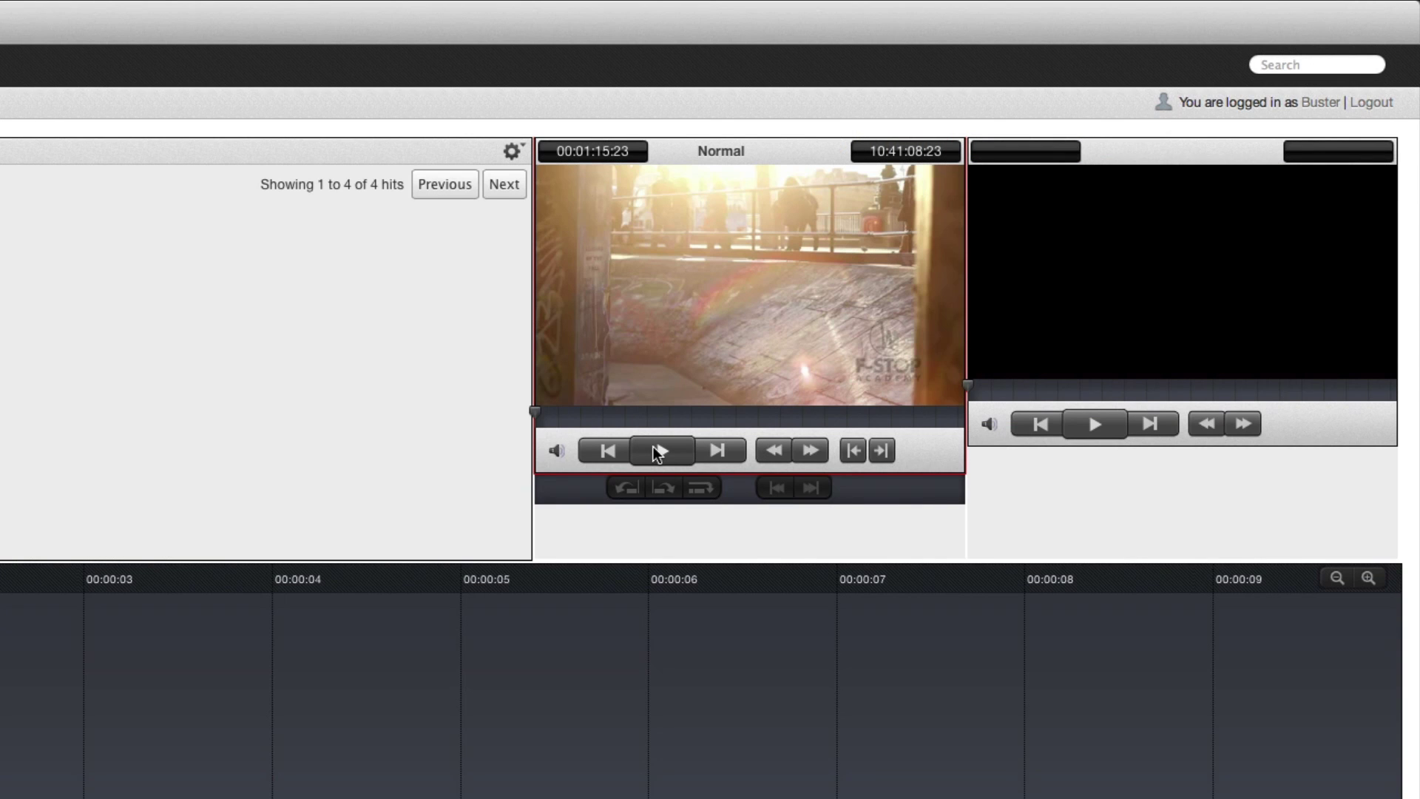
left_click(658, 451)
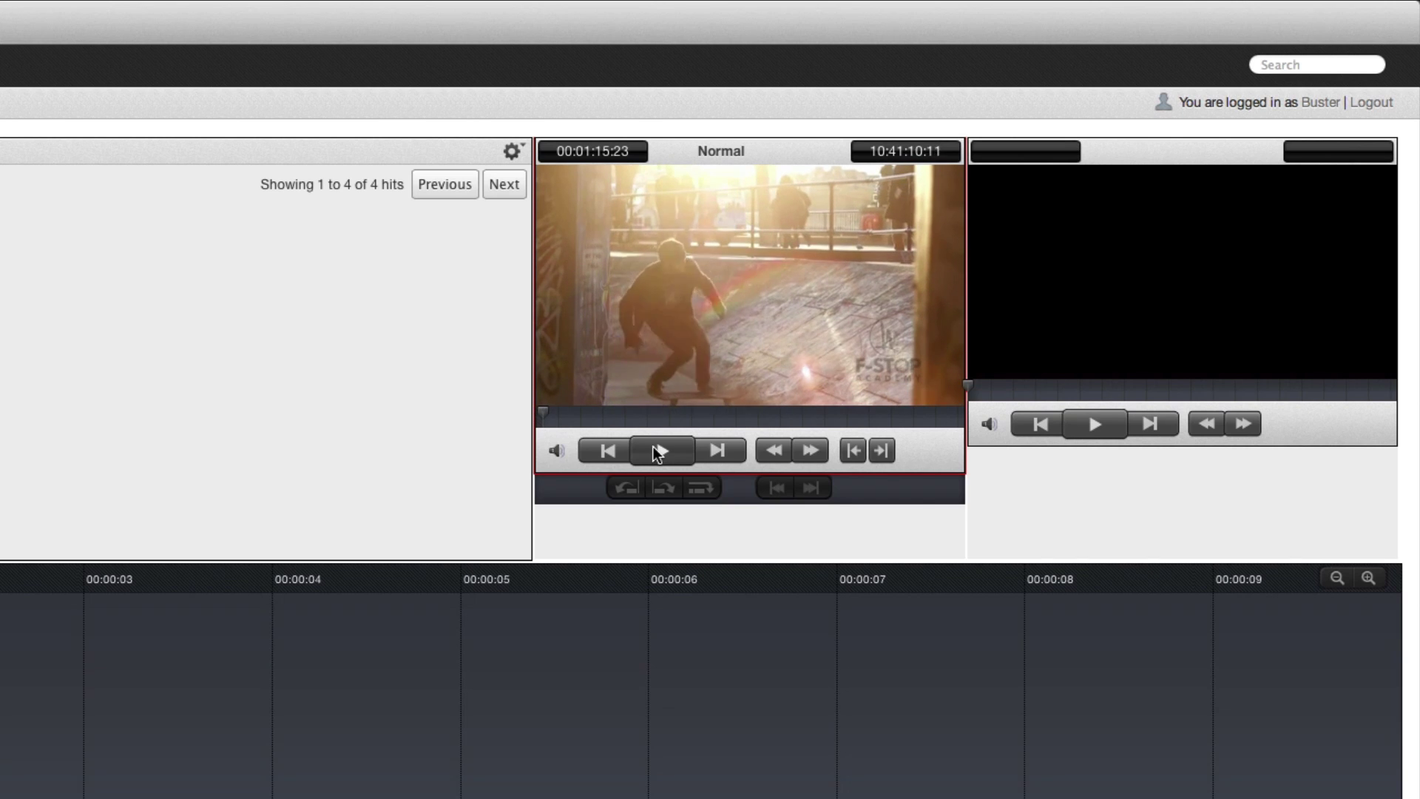
key("l")
key("l")
key("l")
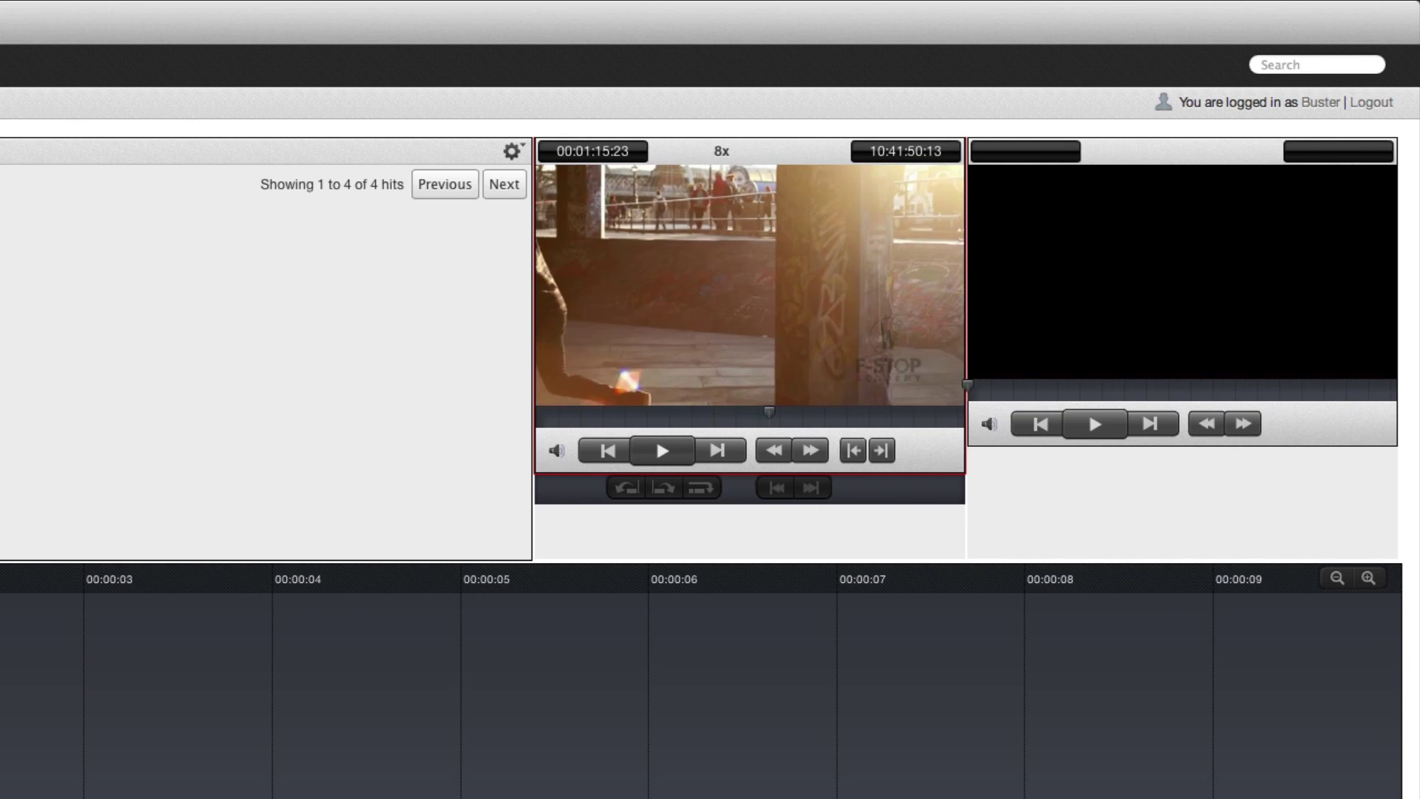
key("j")
key("j")
key("j")
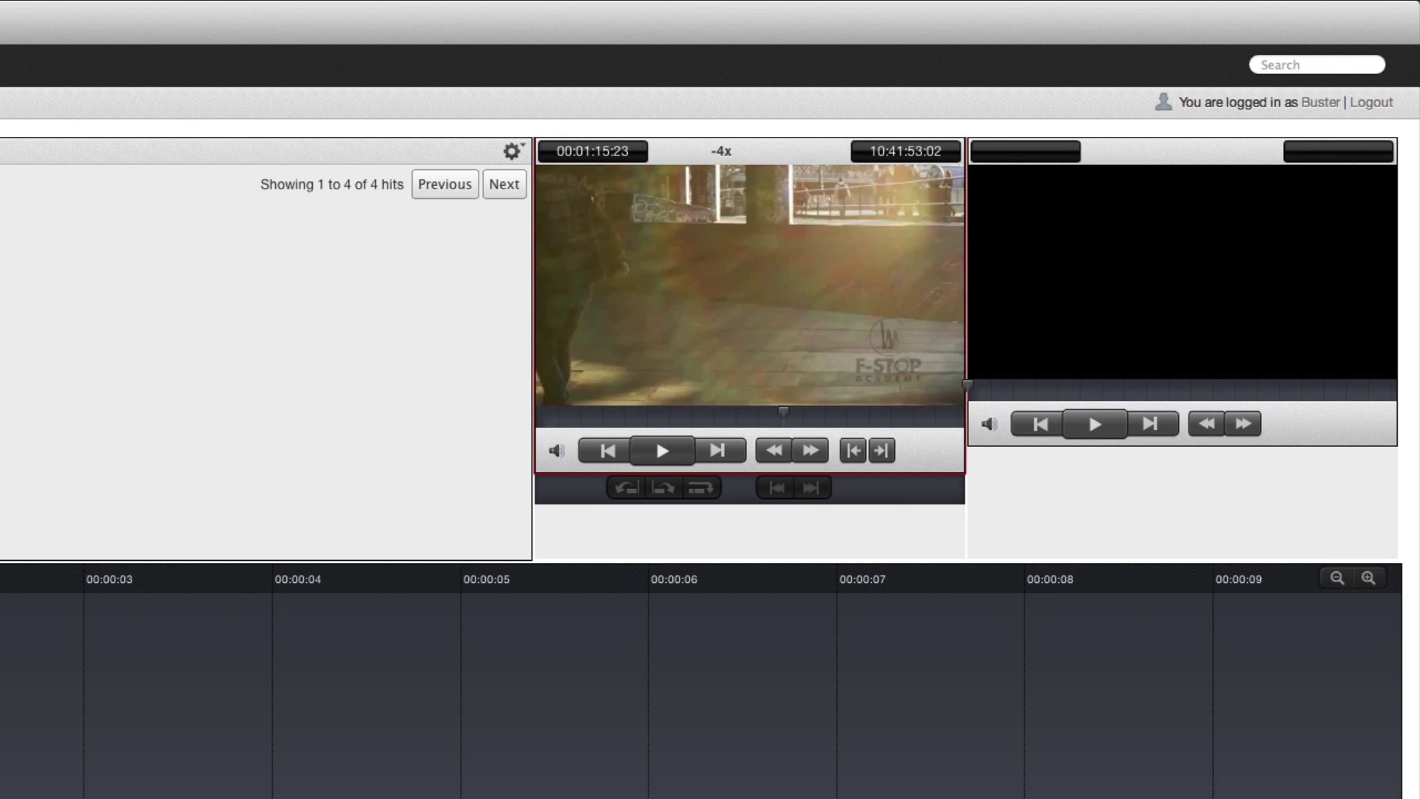
key("k")
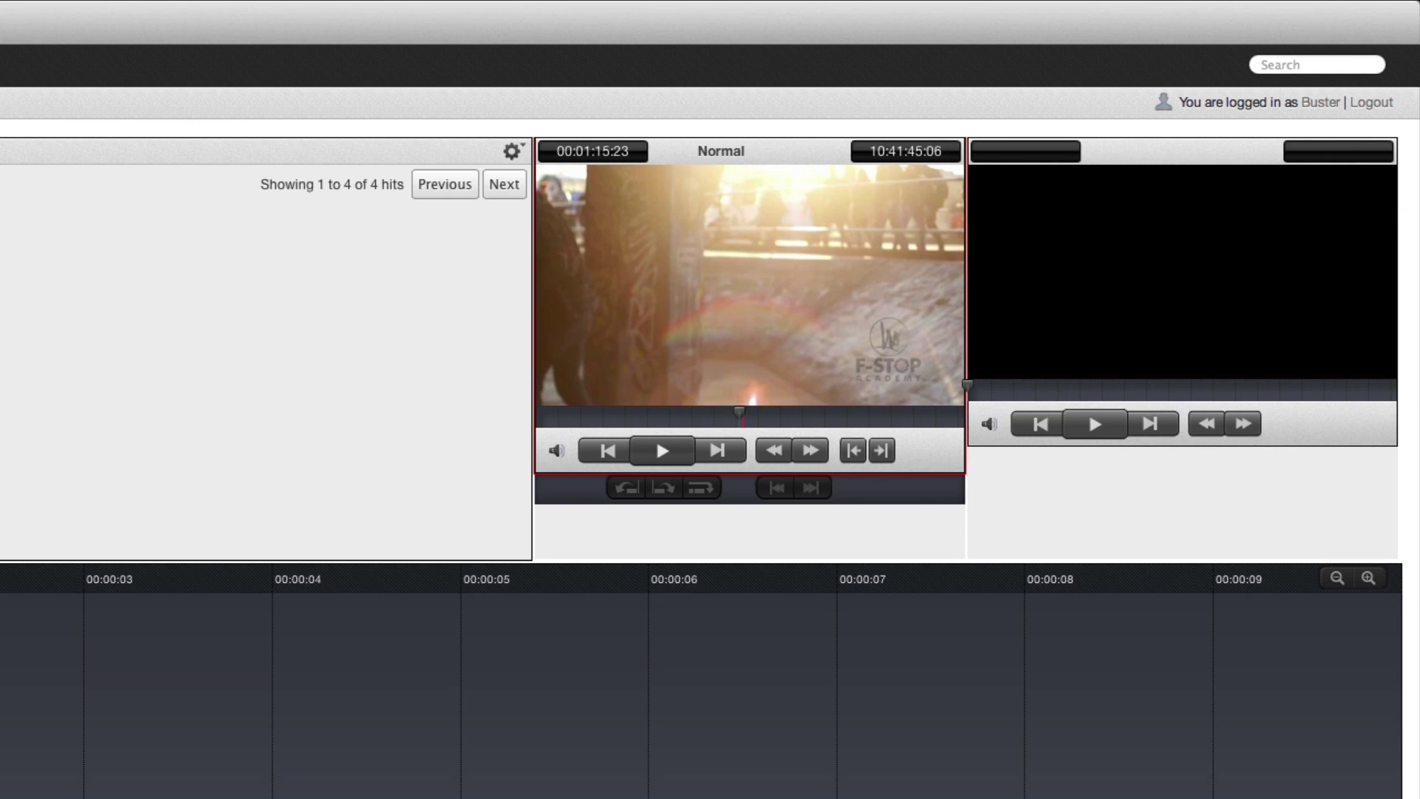
key("l")
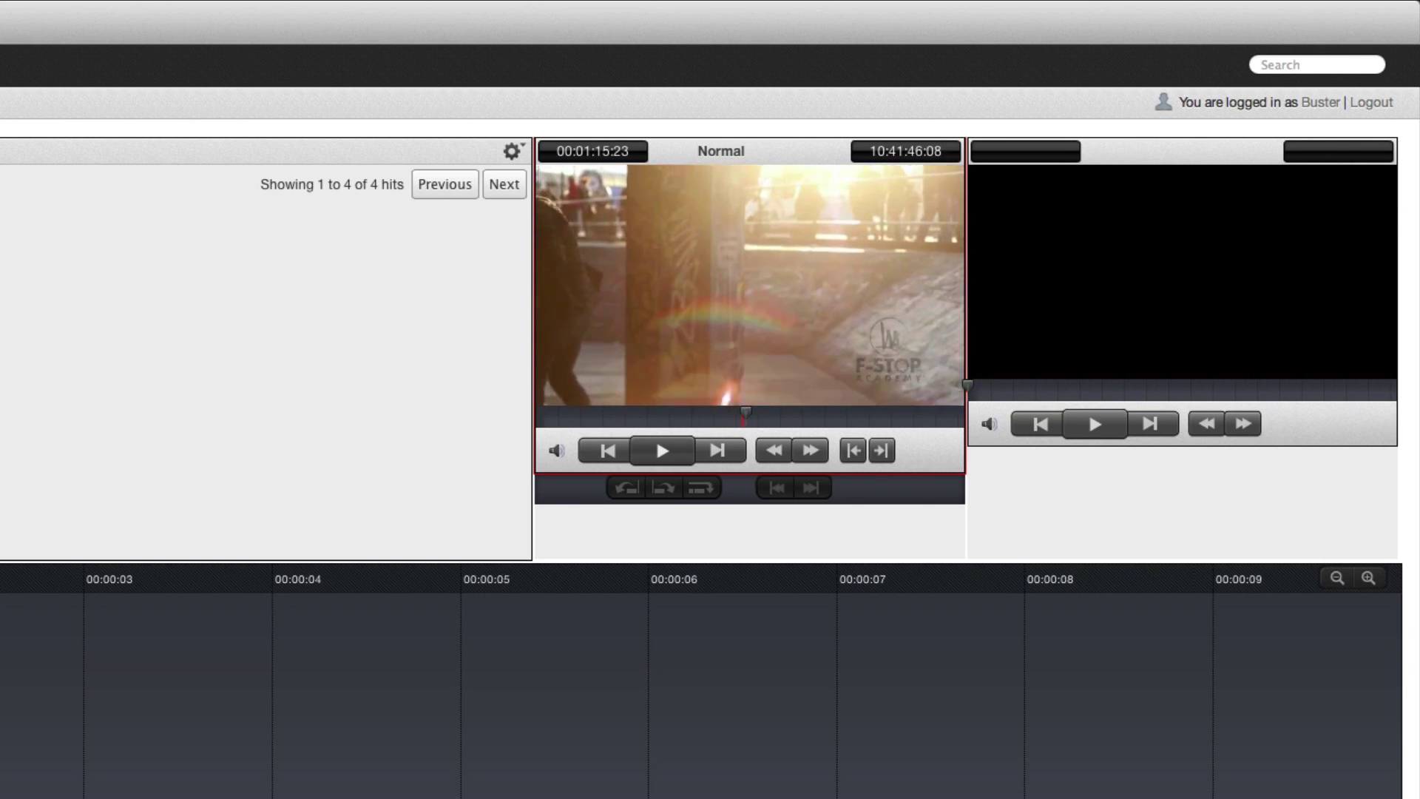
key("l")
key("l")
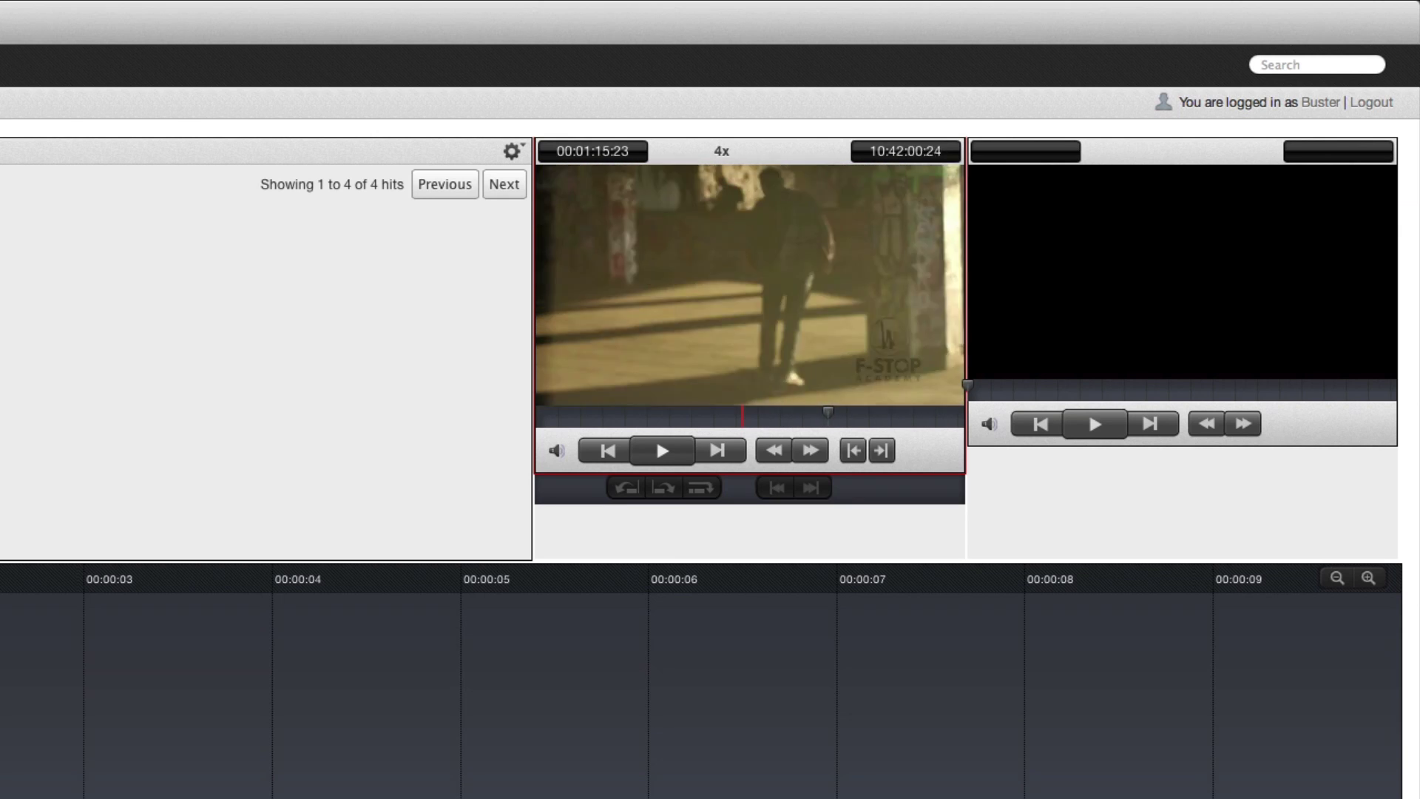
key("l")
key("i")
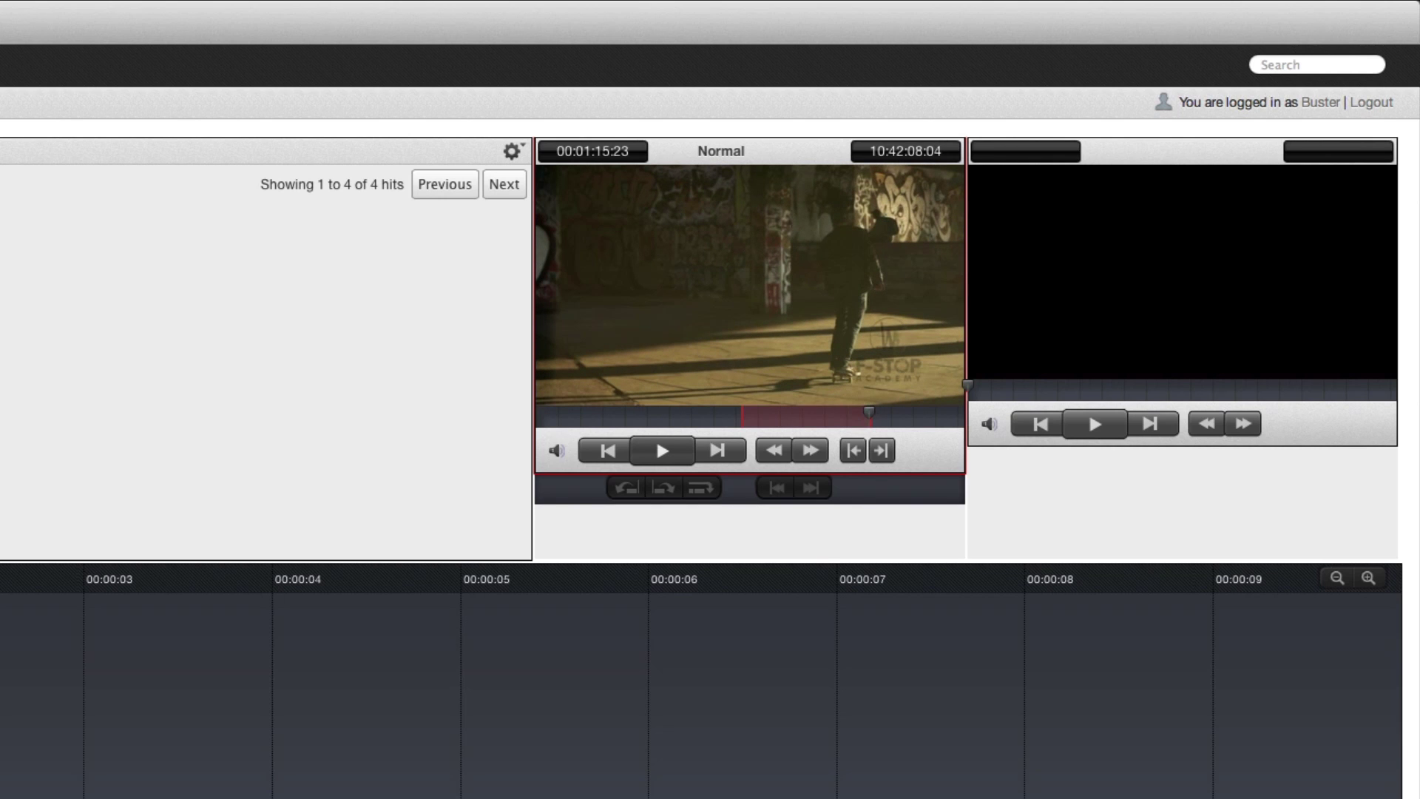
key("e")
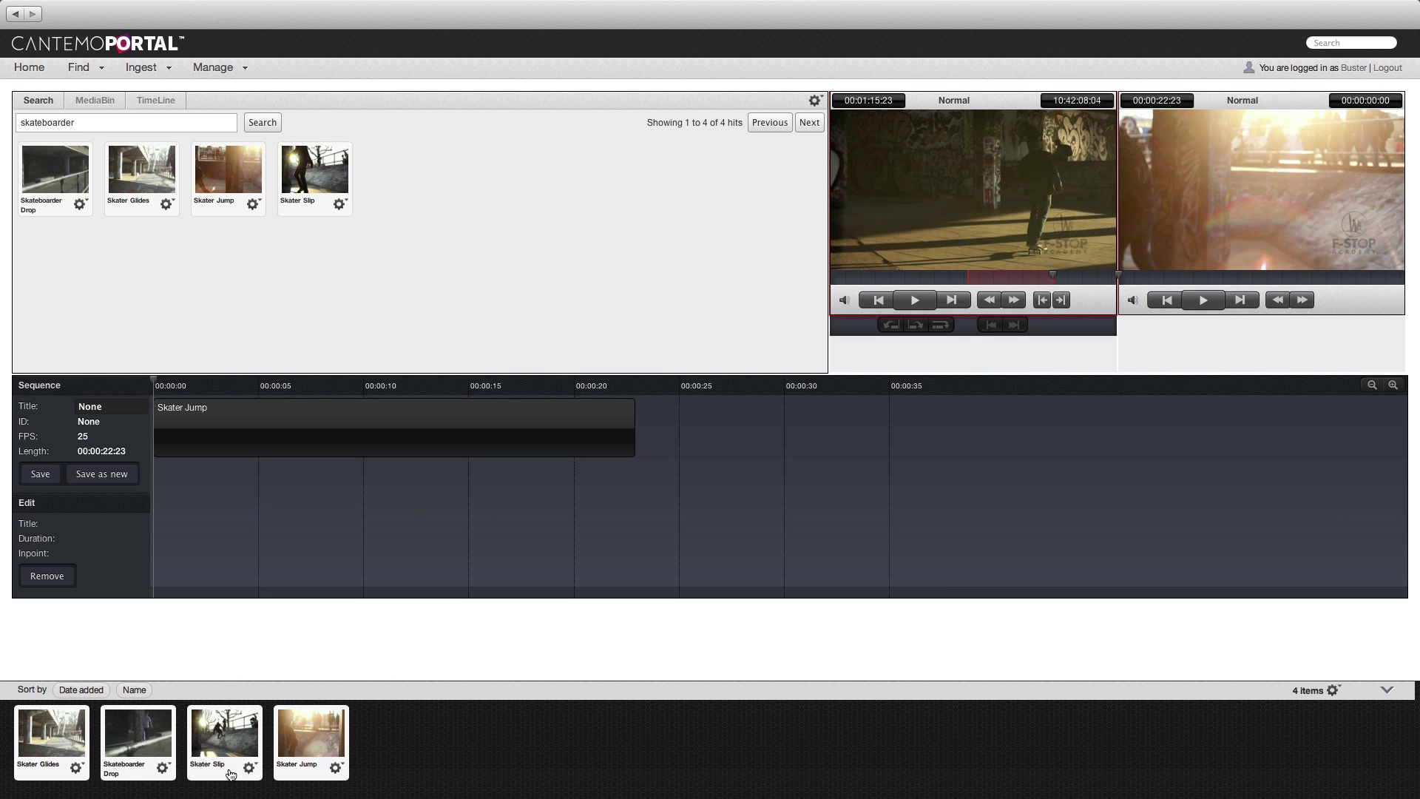
Load Skater Slip, mark its out point and add it after Skater Jump, making the sequence 00:00:29:11.
left_click_drag(231, 773, 883, 198)
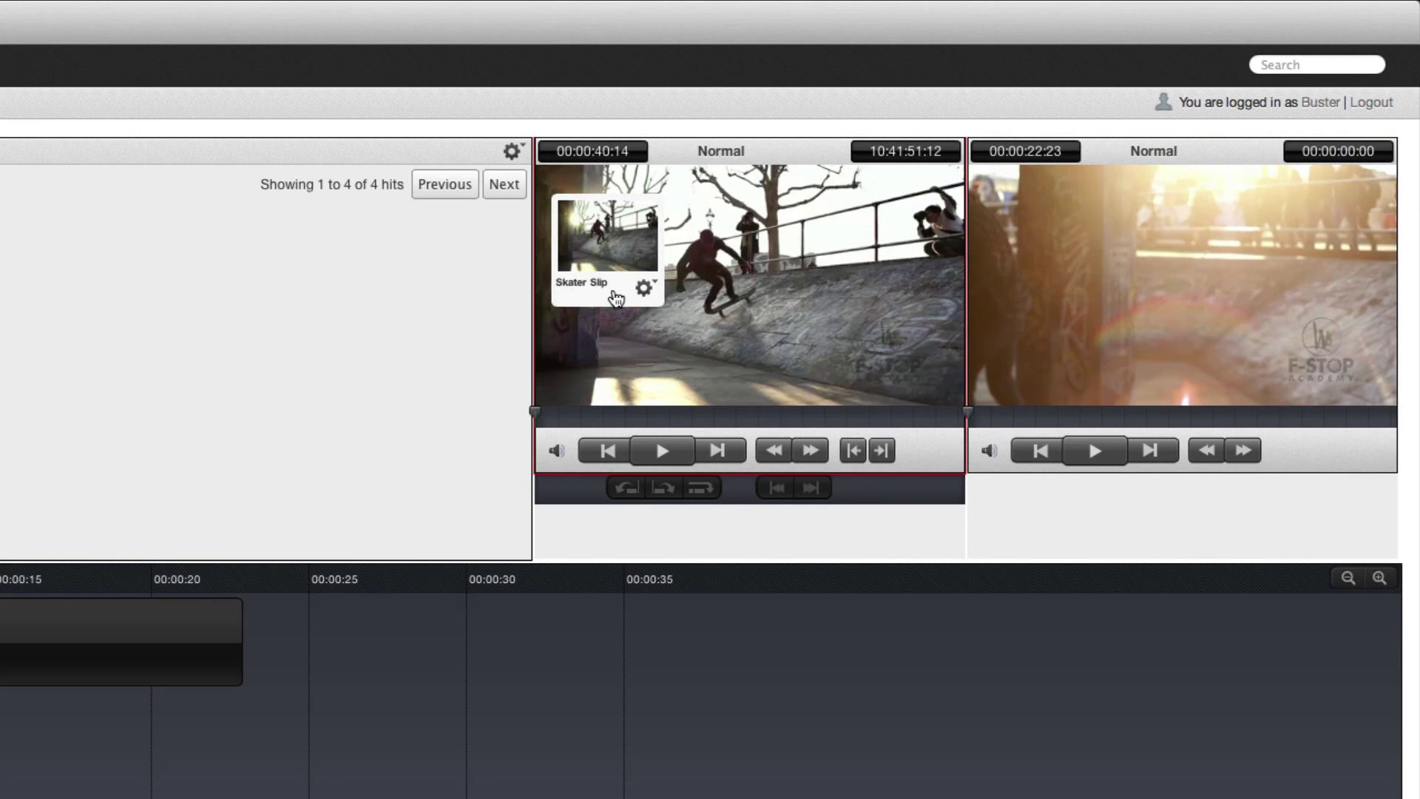
left_click_drag(616, 298, 618, 303)
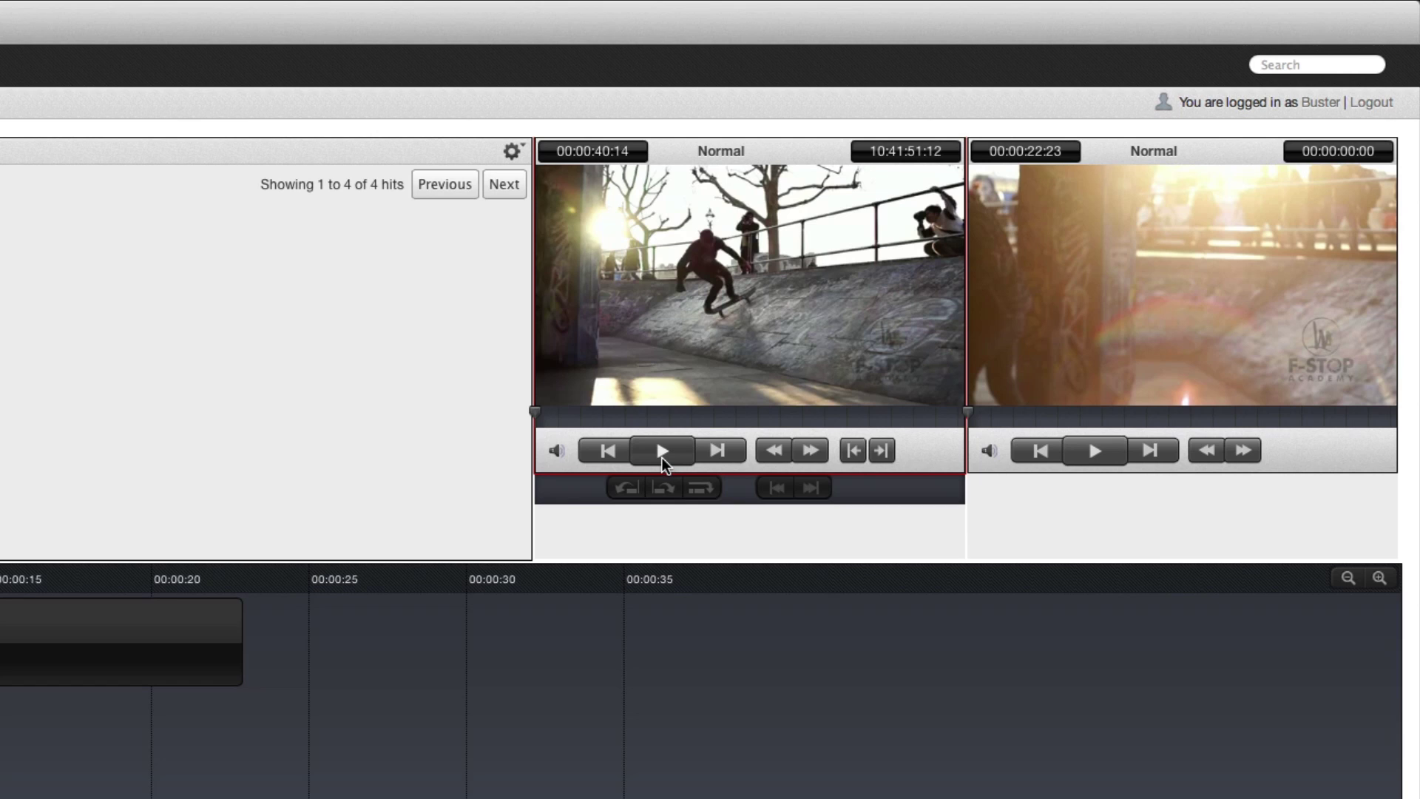
left_click(661, 453)
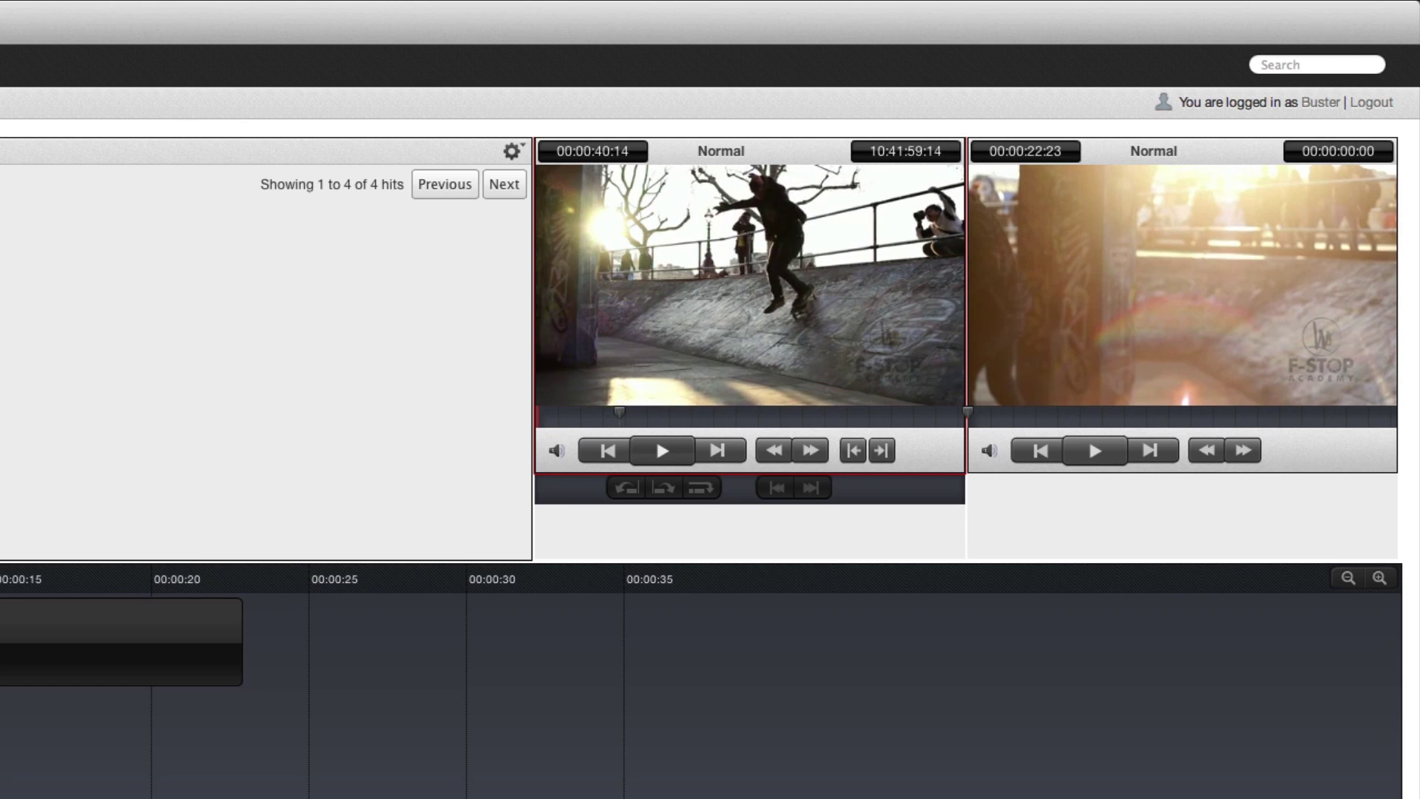
key("j")
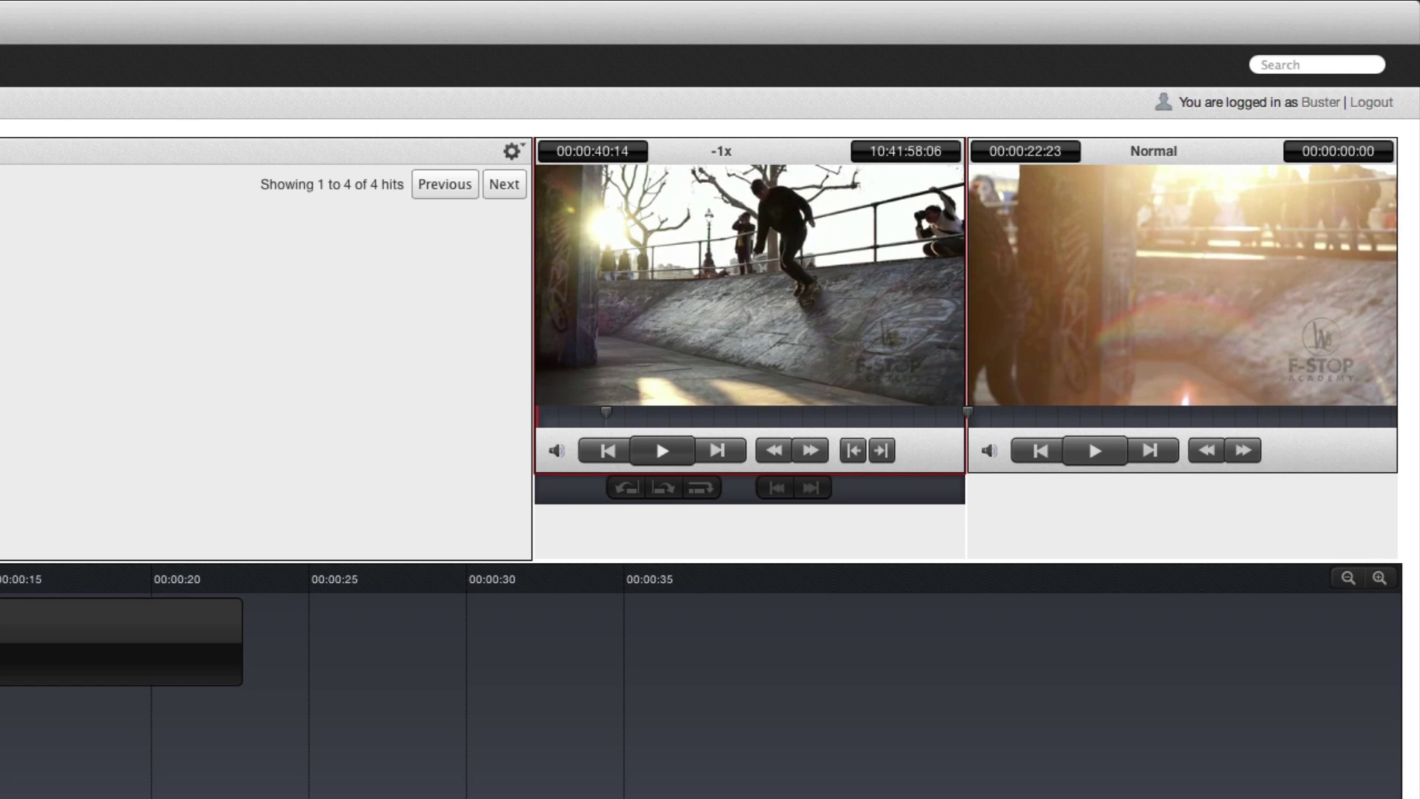
key("k")
key("o")
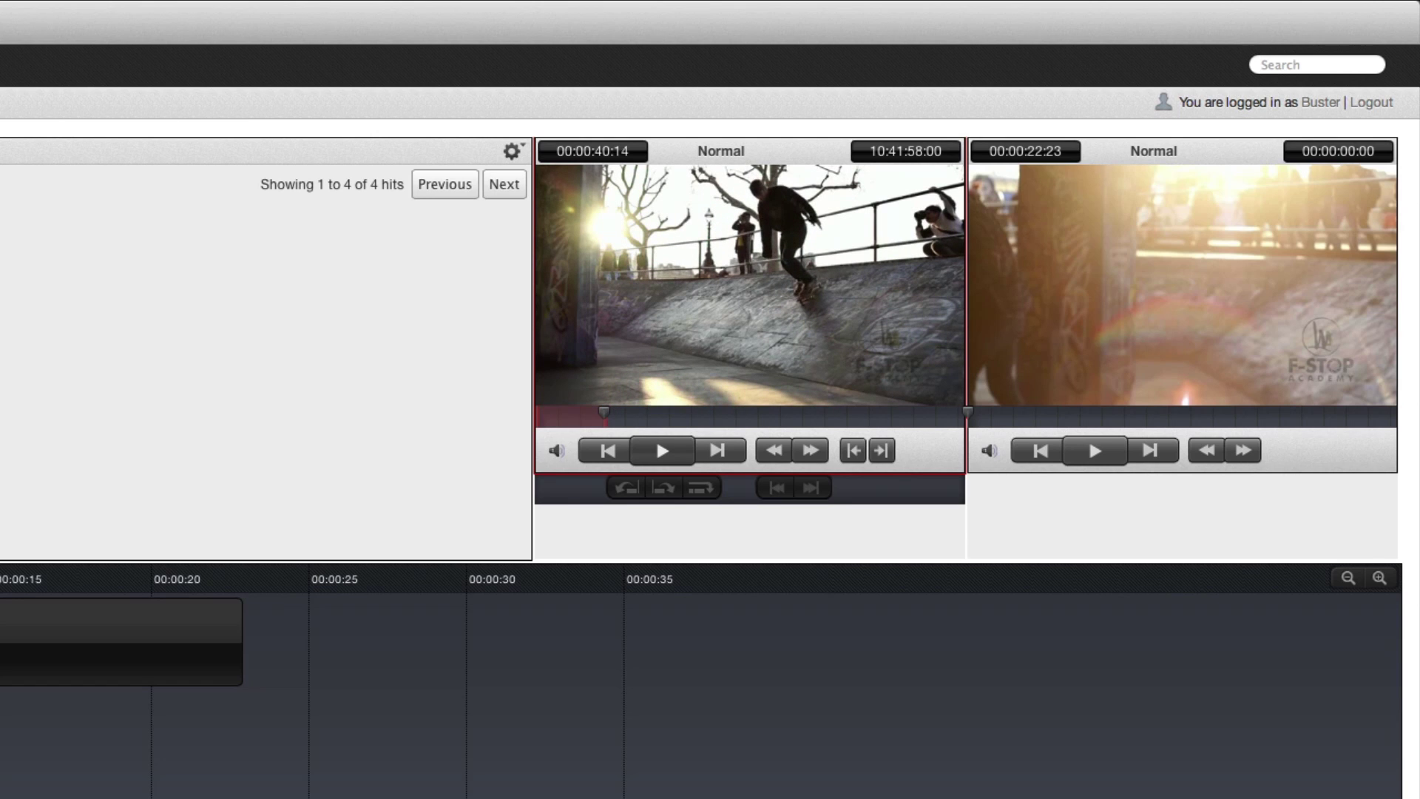
key("v")
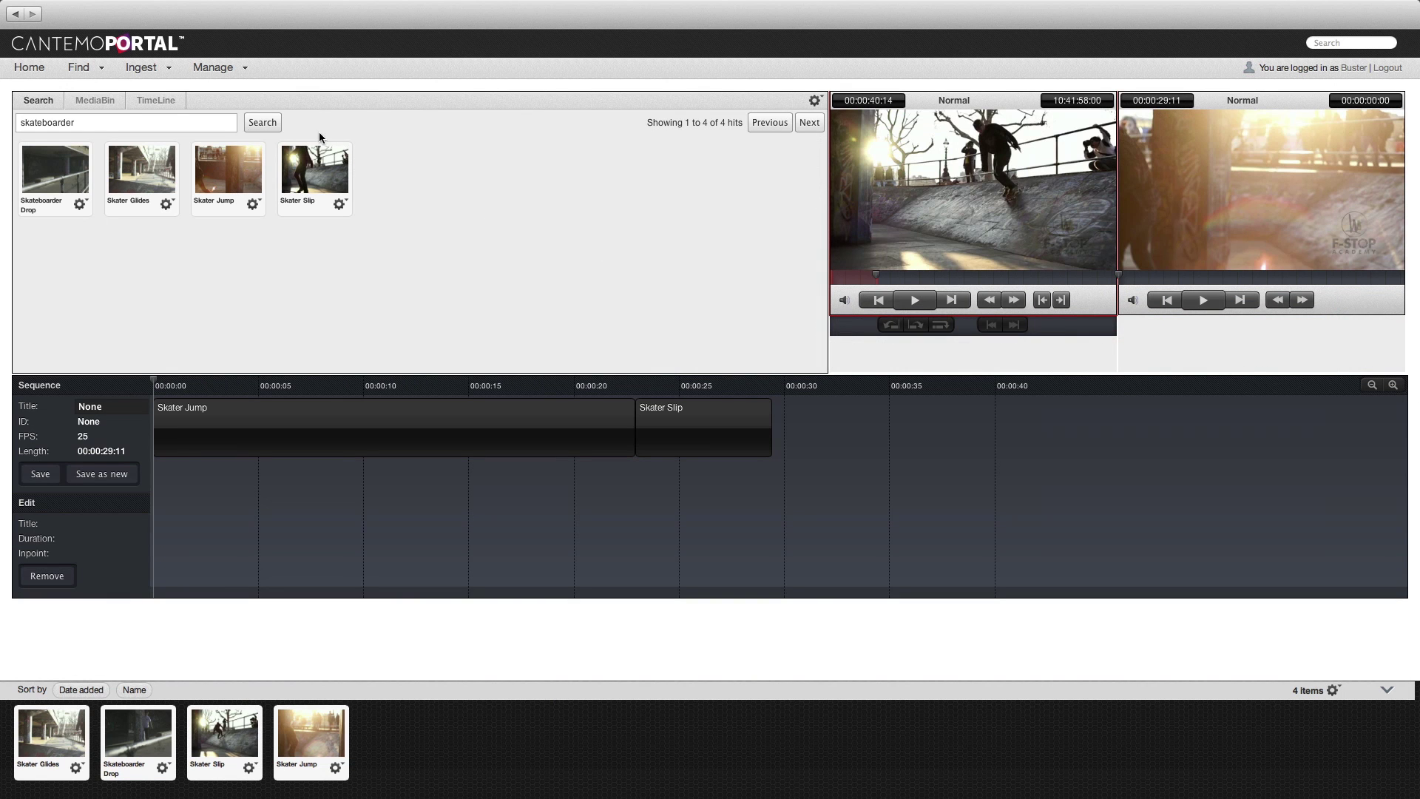
Load Skateboarder Drop from the gathered clips and play it in the preview player.
left_click(94, 105)
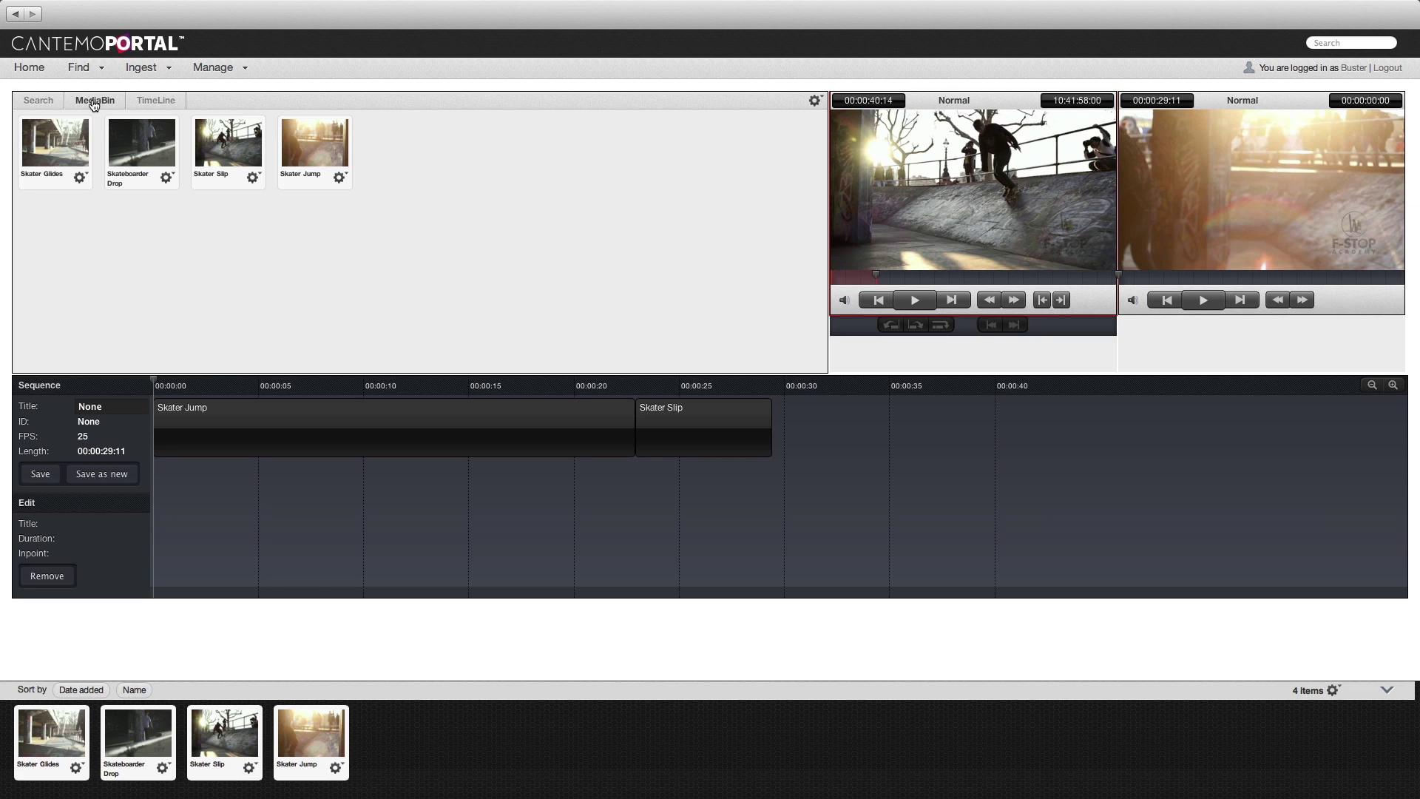
left_click(137, 153)
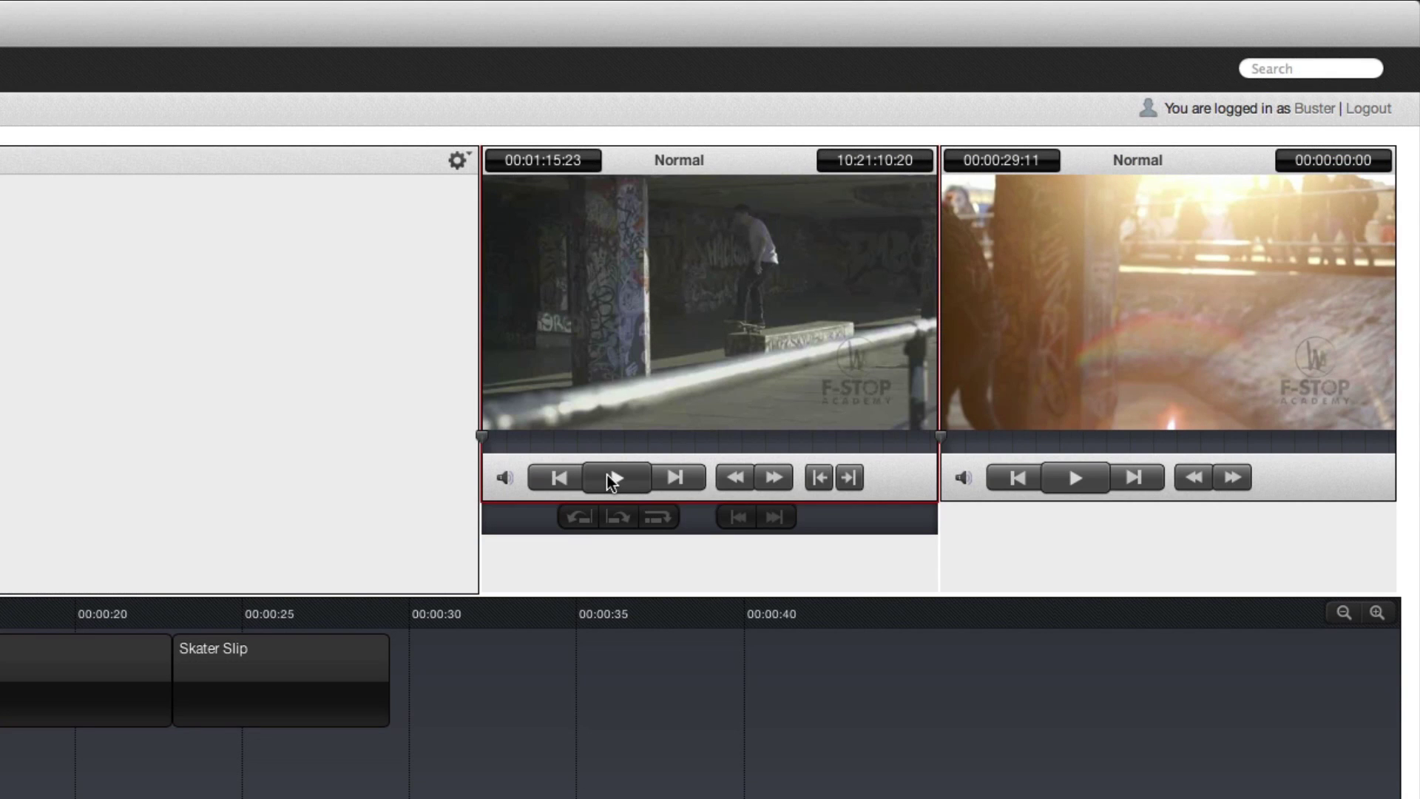
left_click(611, 479)
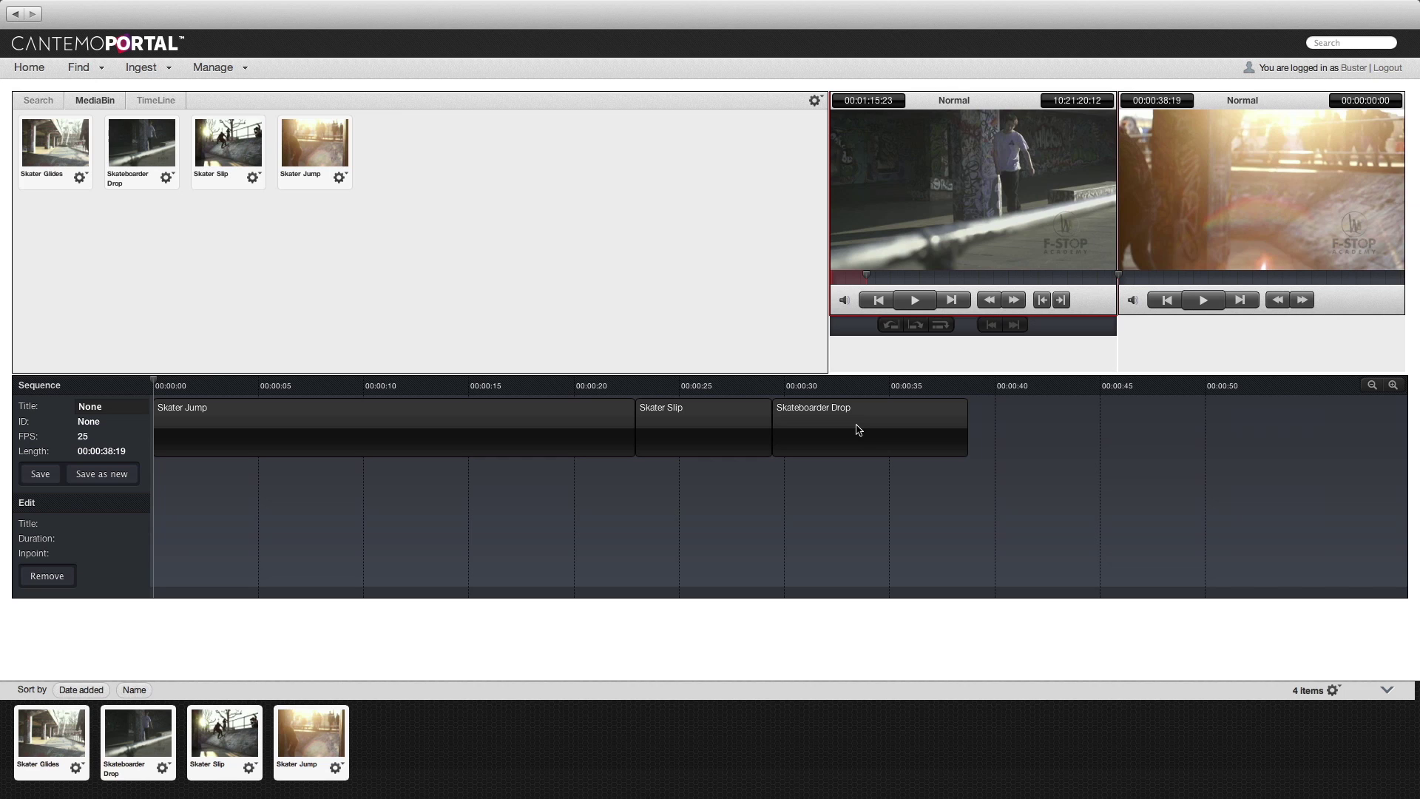
Drag Skater Slip to the start and Skateboarder Drop right after it, leaving Skater Jump last.
left_click_drag(858, 430, 207, 492)
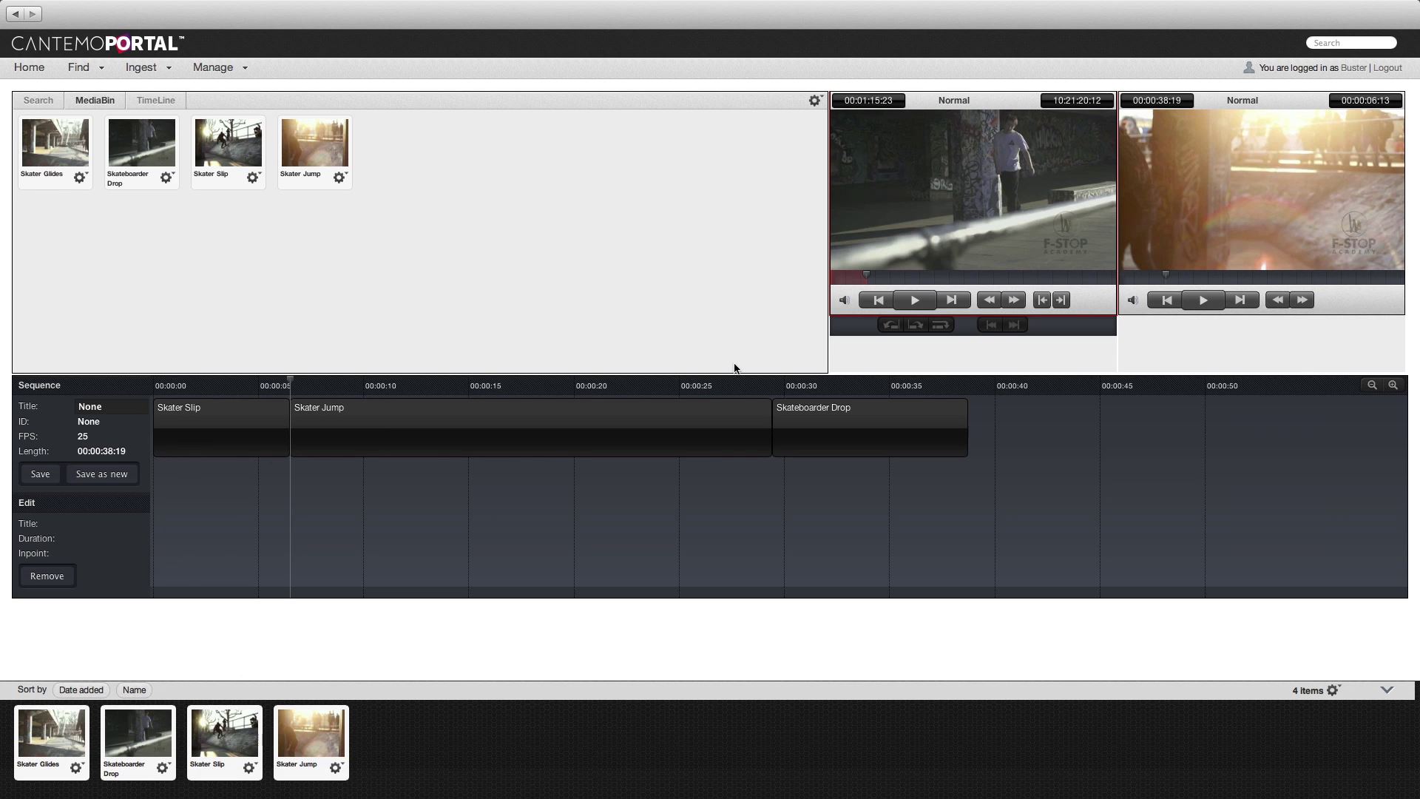
left_click_drag(821, 421, 655, 442)
left_click_drag(916, 455, 443, 517)
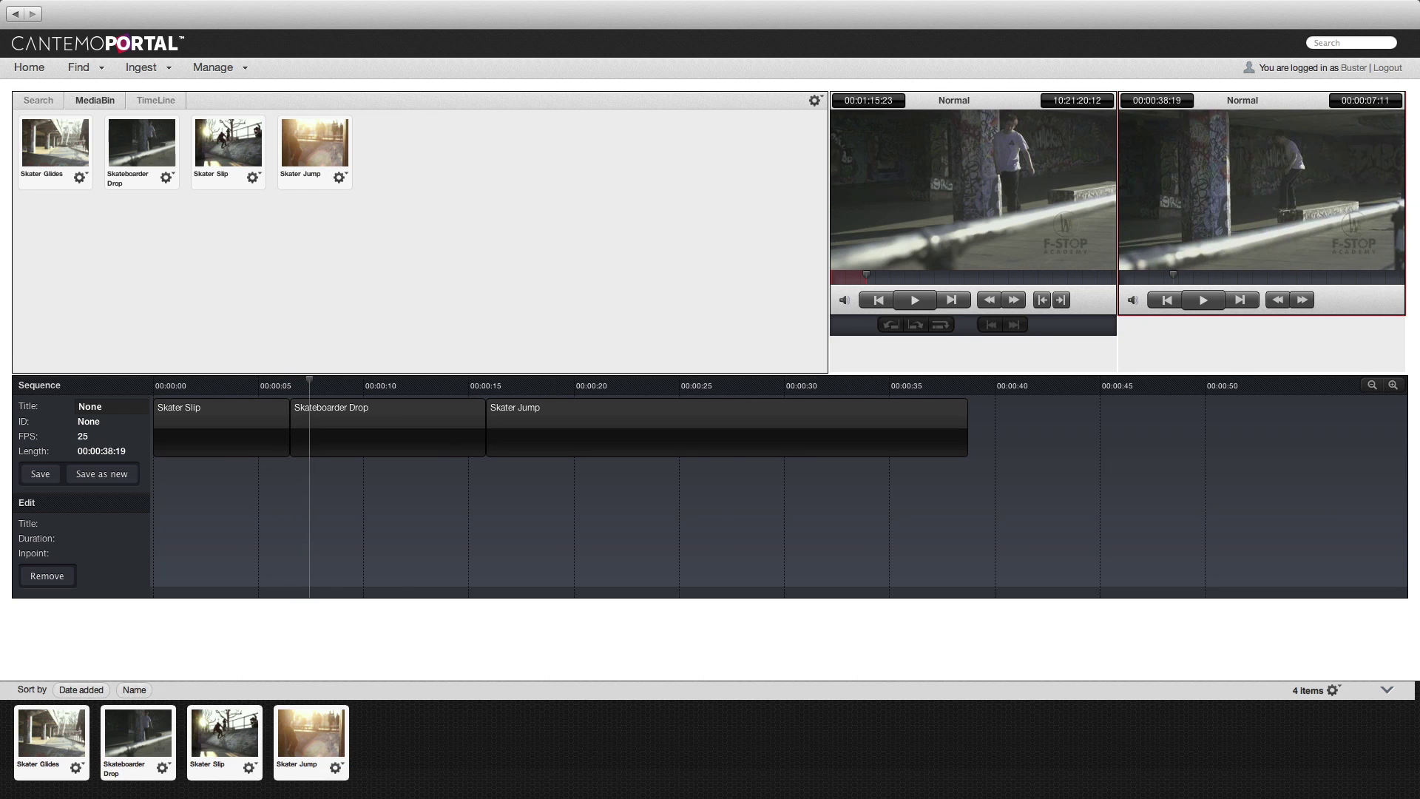
Title the sequence 'Southbank Skateboarders' and save it, giving it ID VX-112.
left_click(115, 406)
type("Southbank Skateboard")
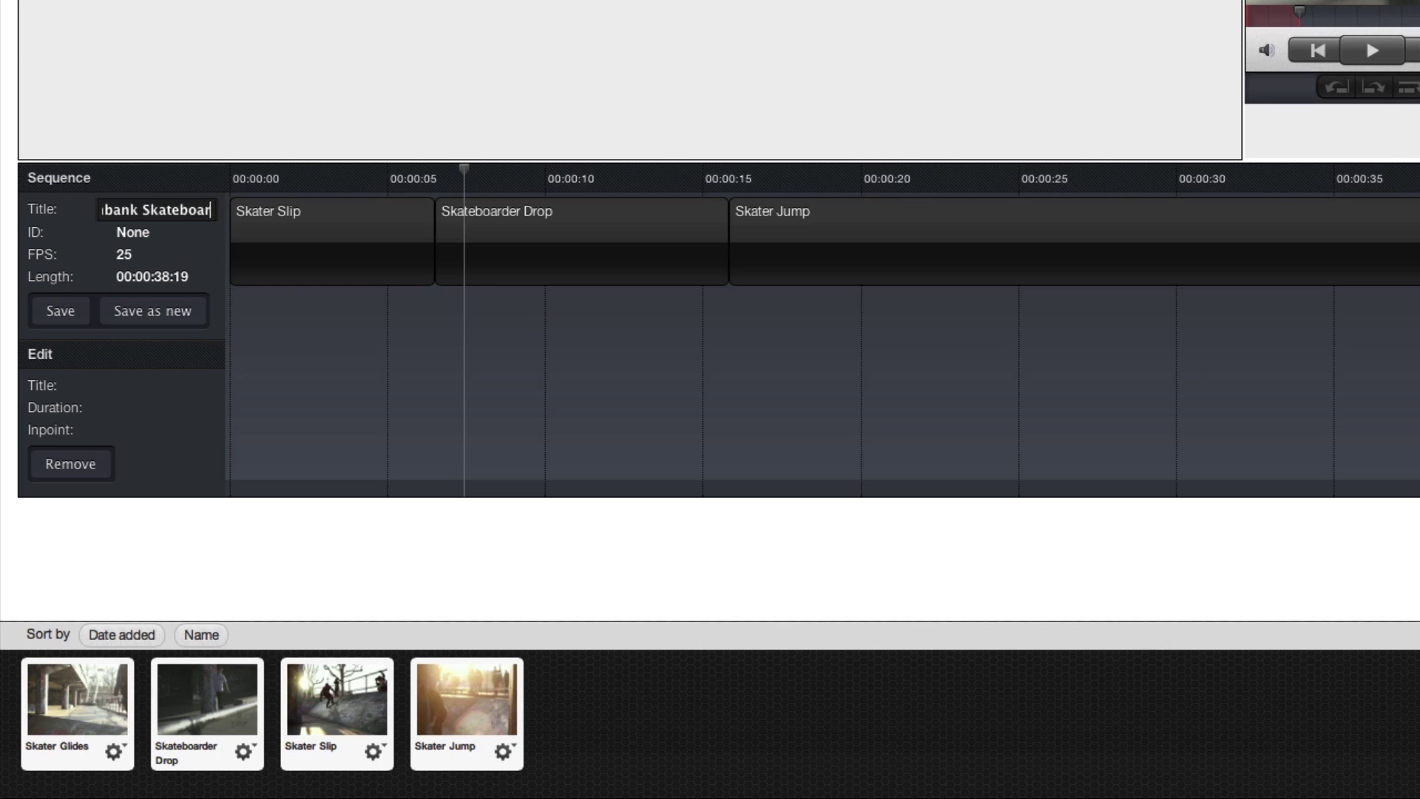
type("ers")
left_click(65, 313)
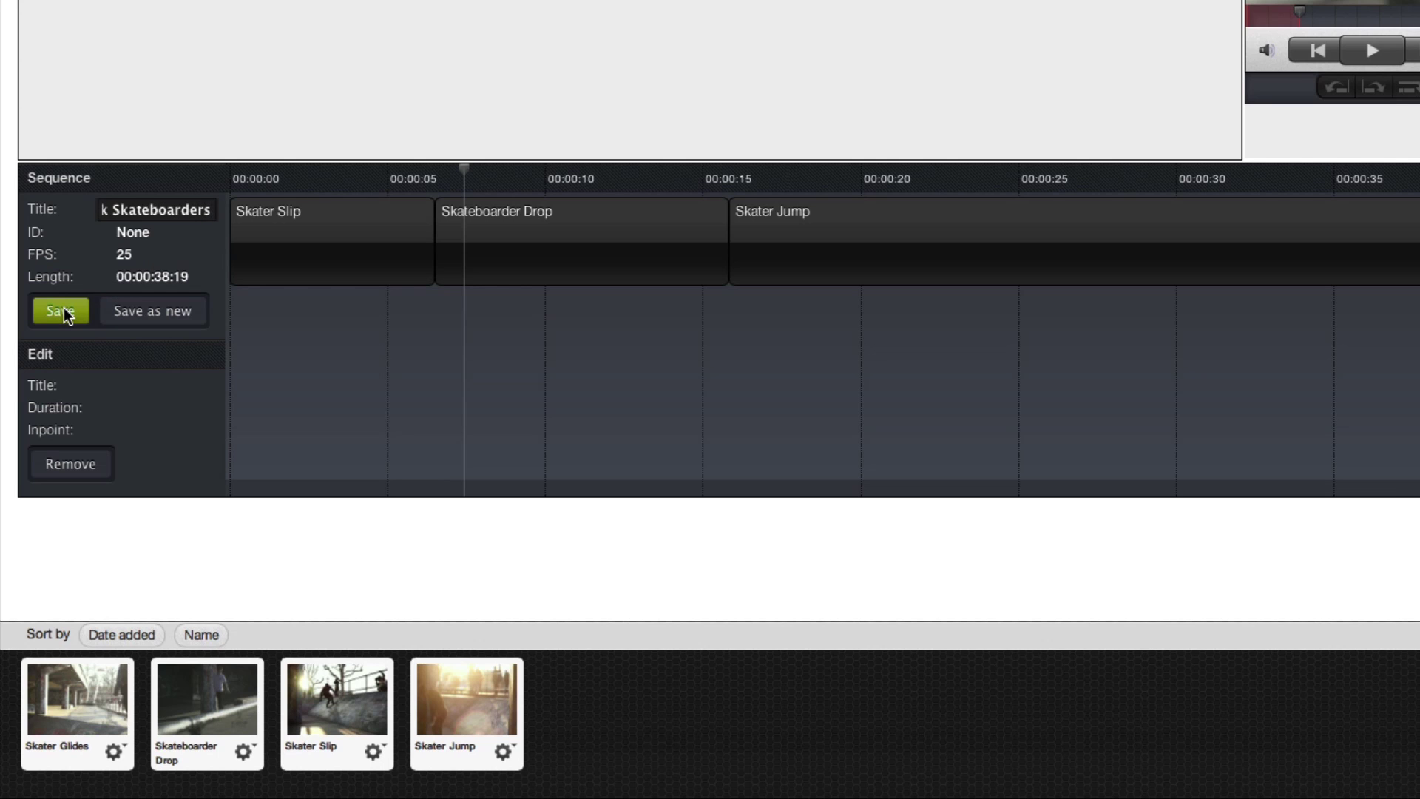
left_click(67, 316)
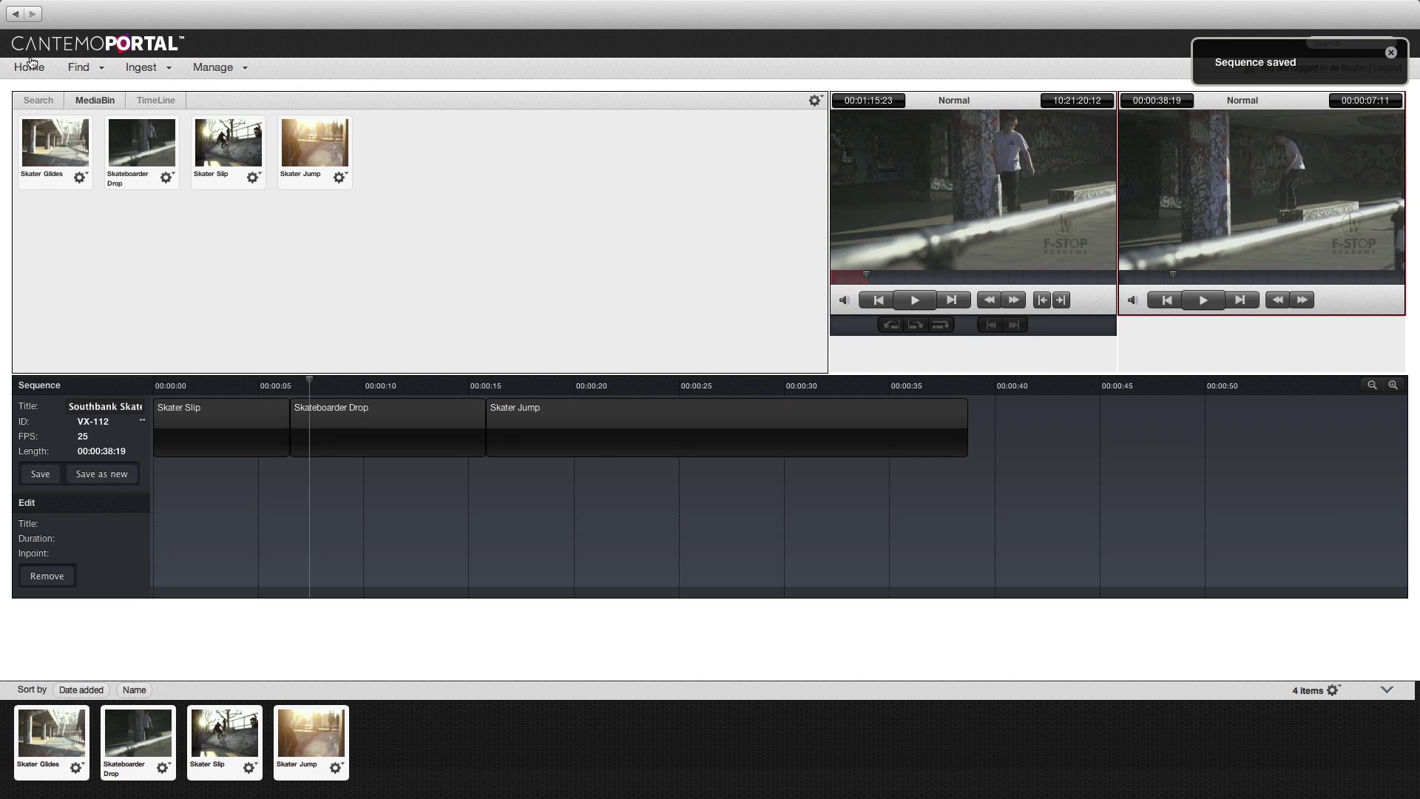
Return to the library home page and open the Southbank Skateboarders sequence's options menu.
left_click(30, 69)
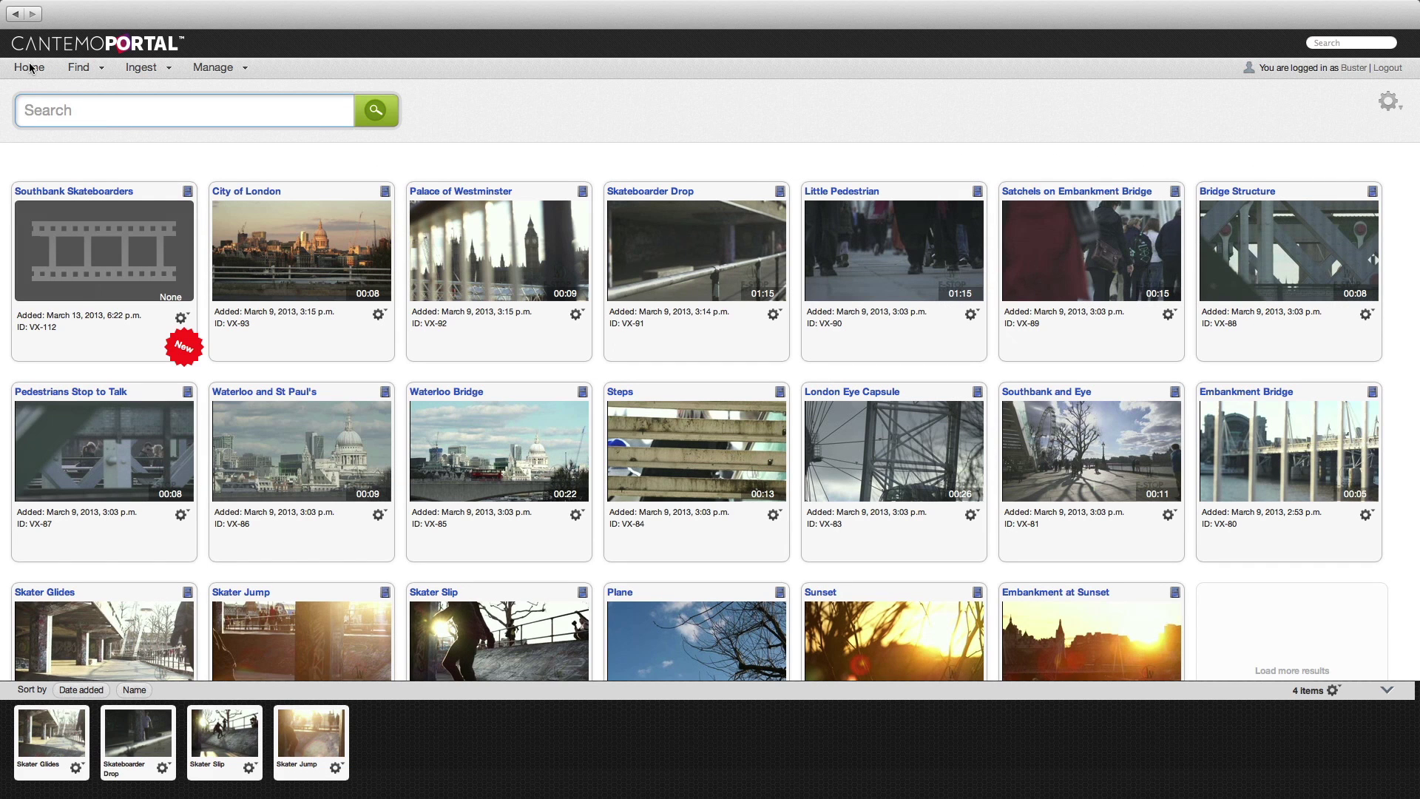
left_click(181, 317)
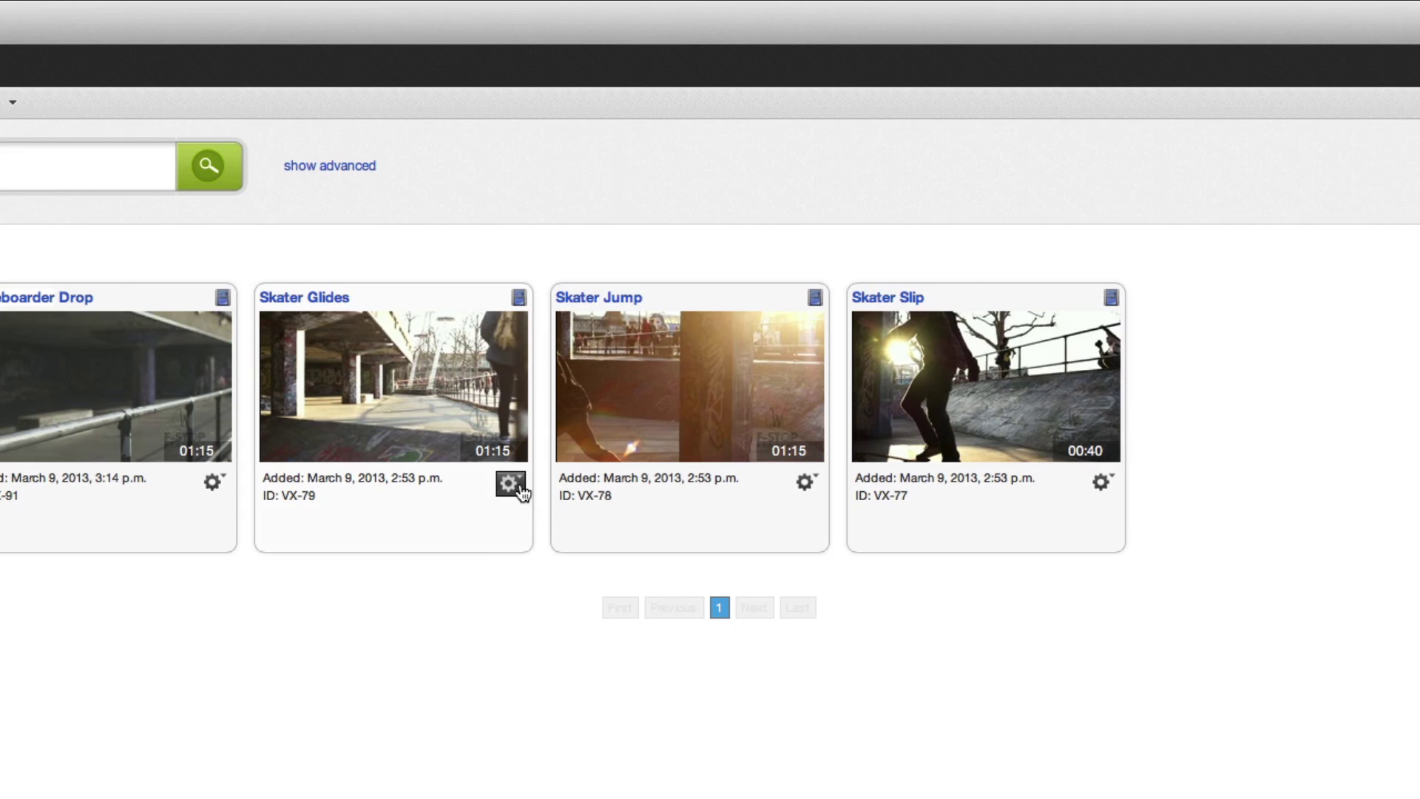
Open Annotate from the Skater Glides thumbnail's gear menu.
left_click(575, 320)
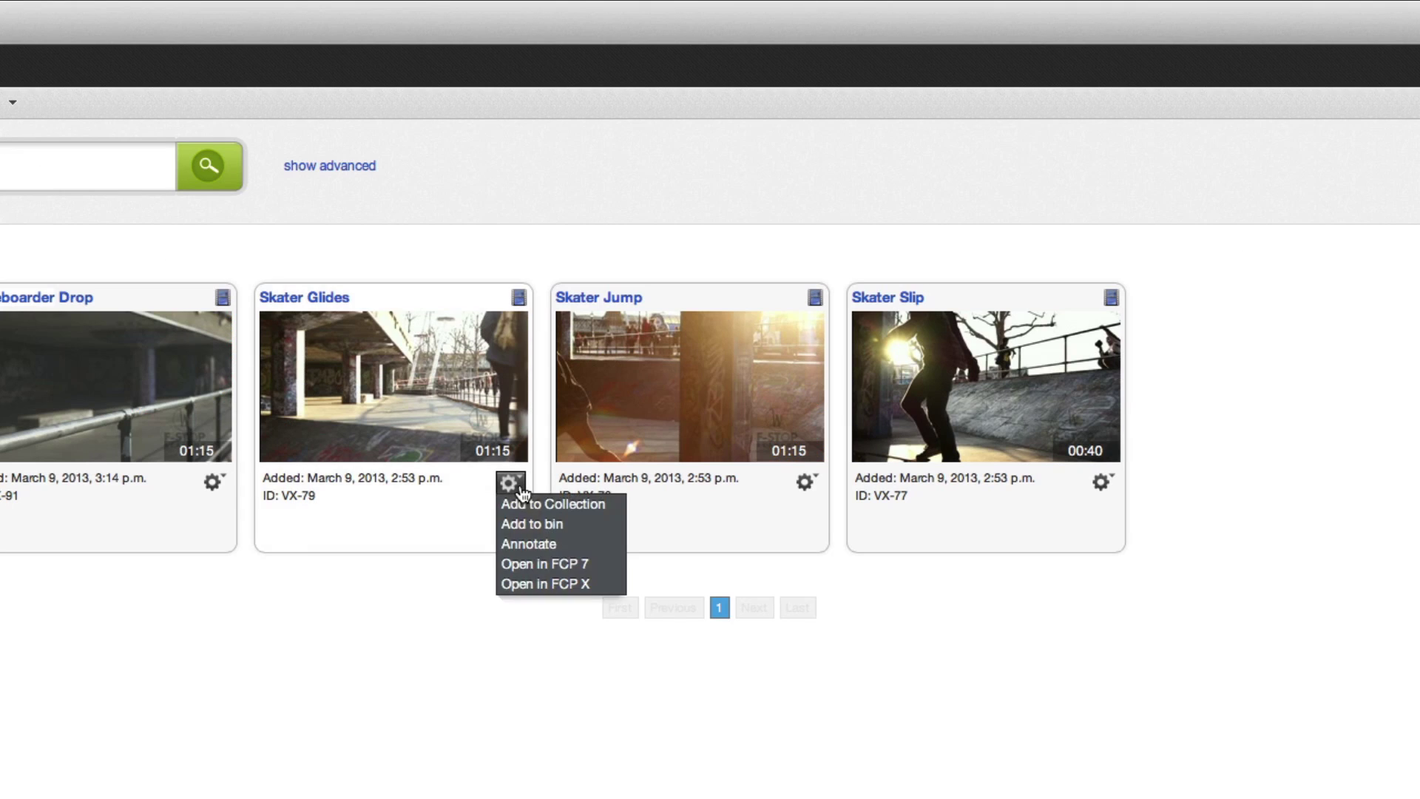
left_click(537, 542)
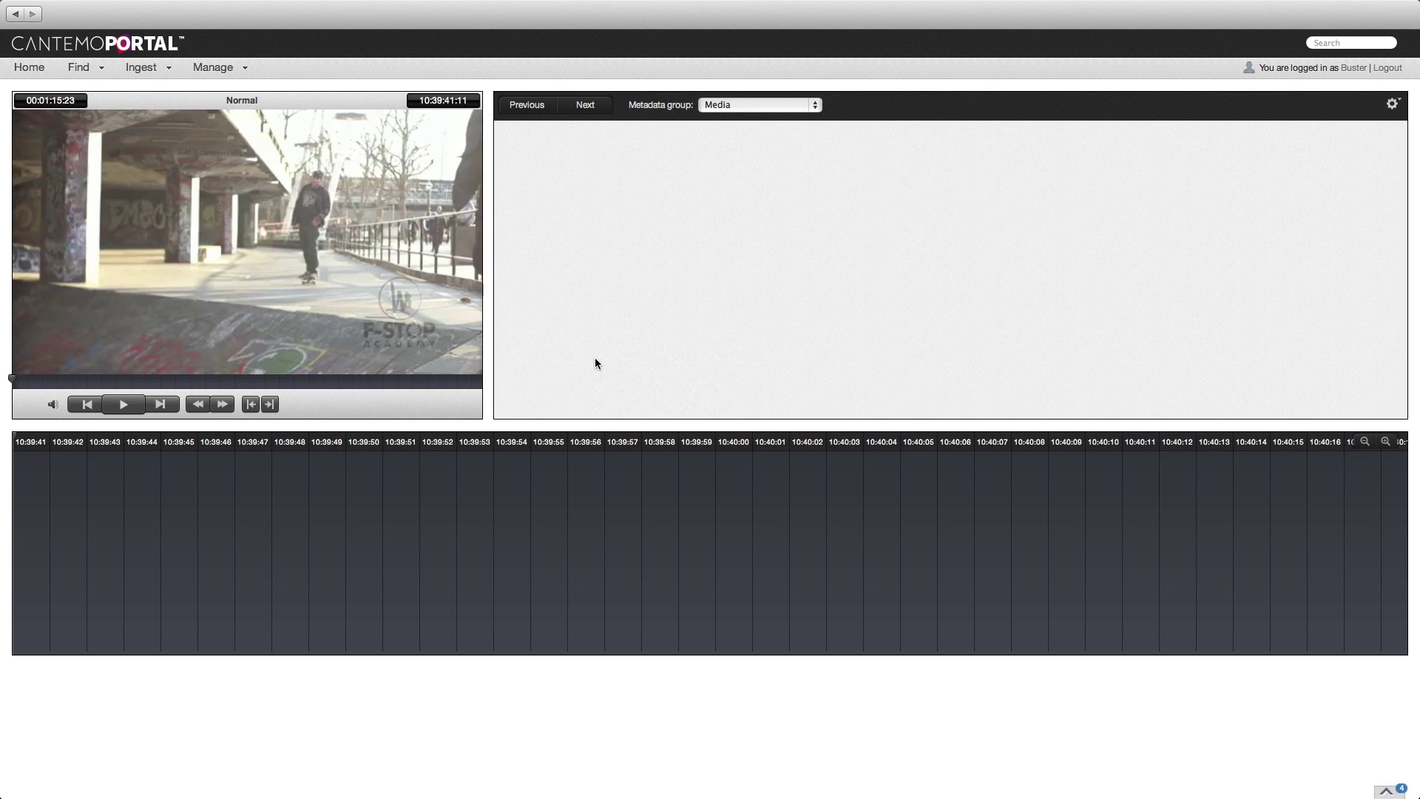
Show the Annotations metadata group for Skater Glides and play the clip at 4x.
left_click(743, 104)
left_click(741, 92)
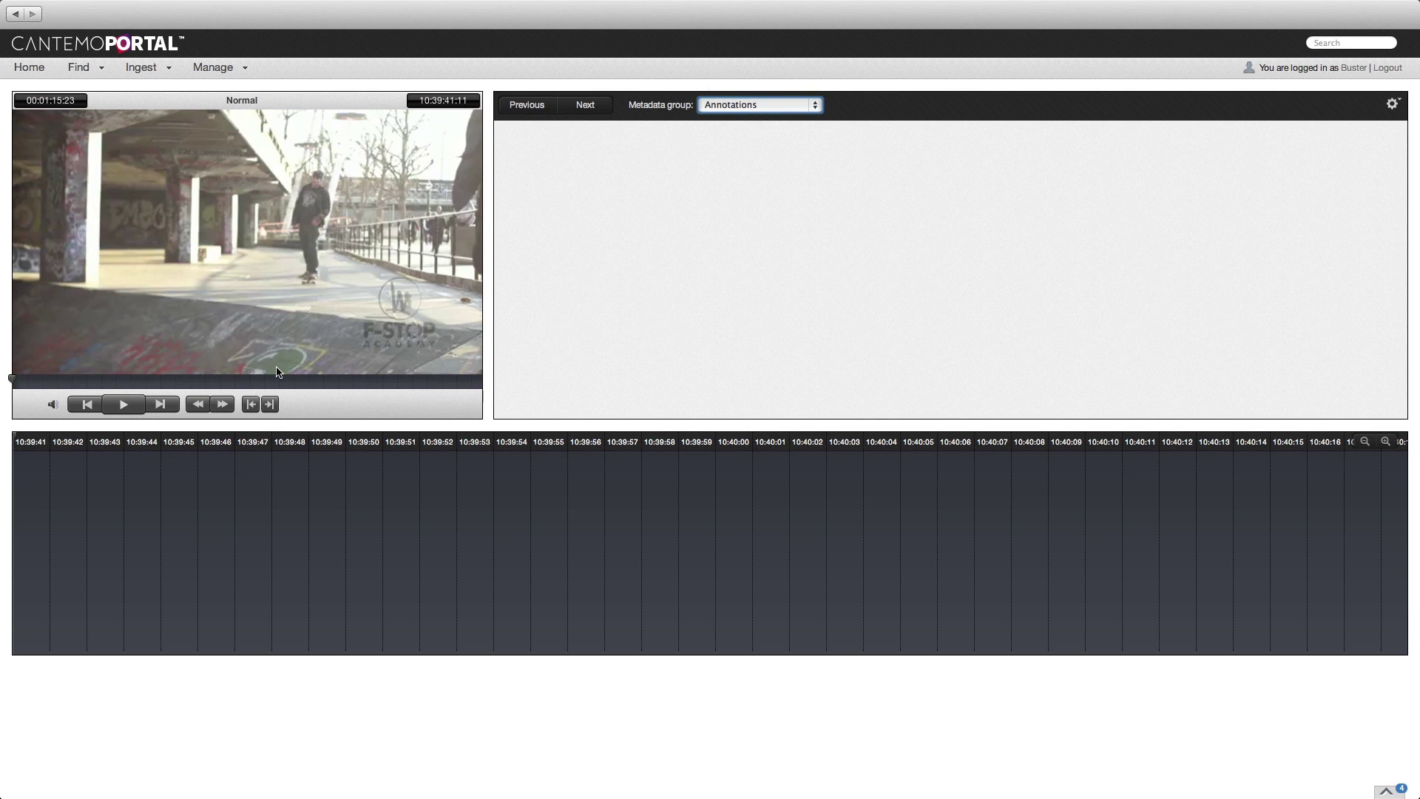
left_click(137, 404)
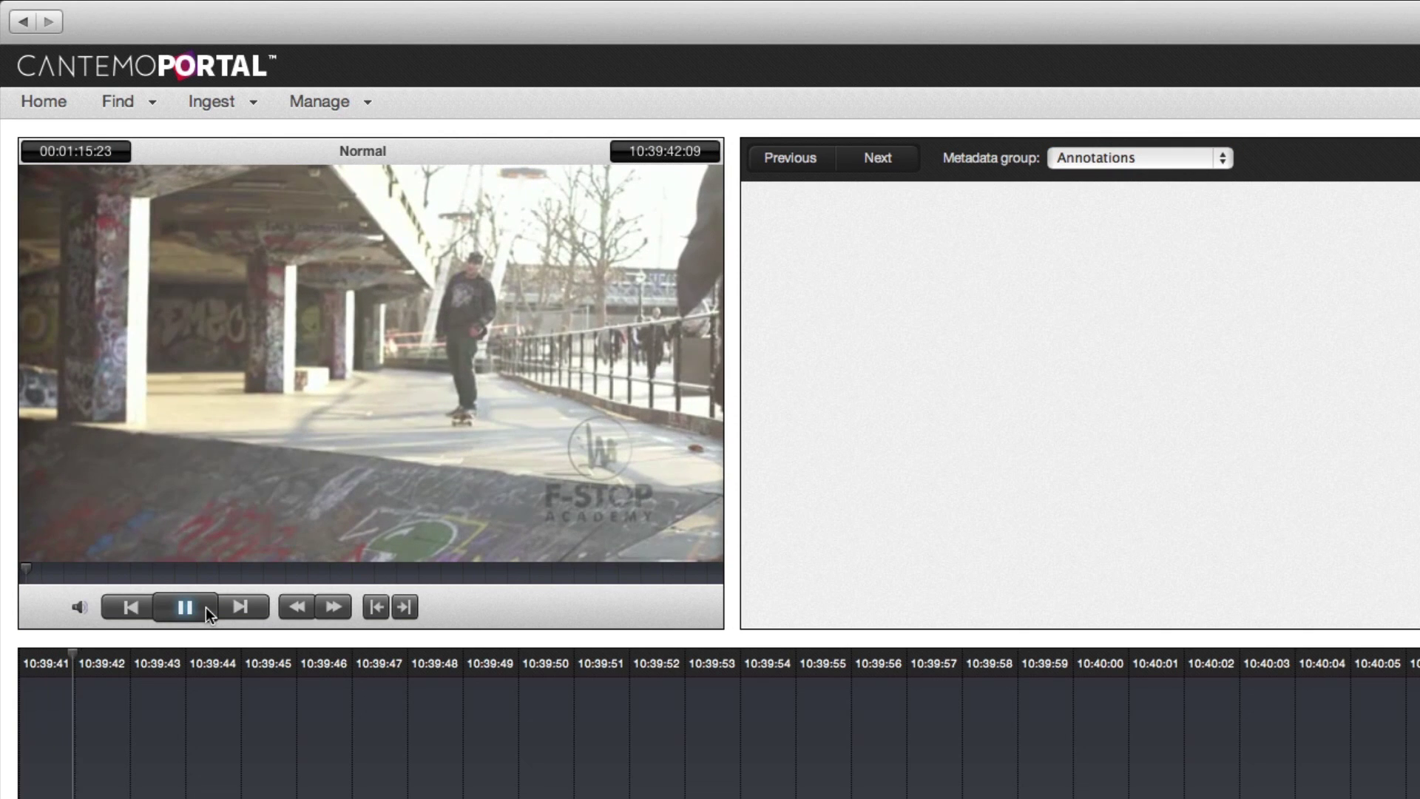
key("l")
key("l")
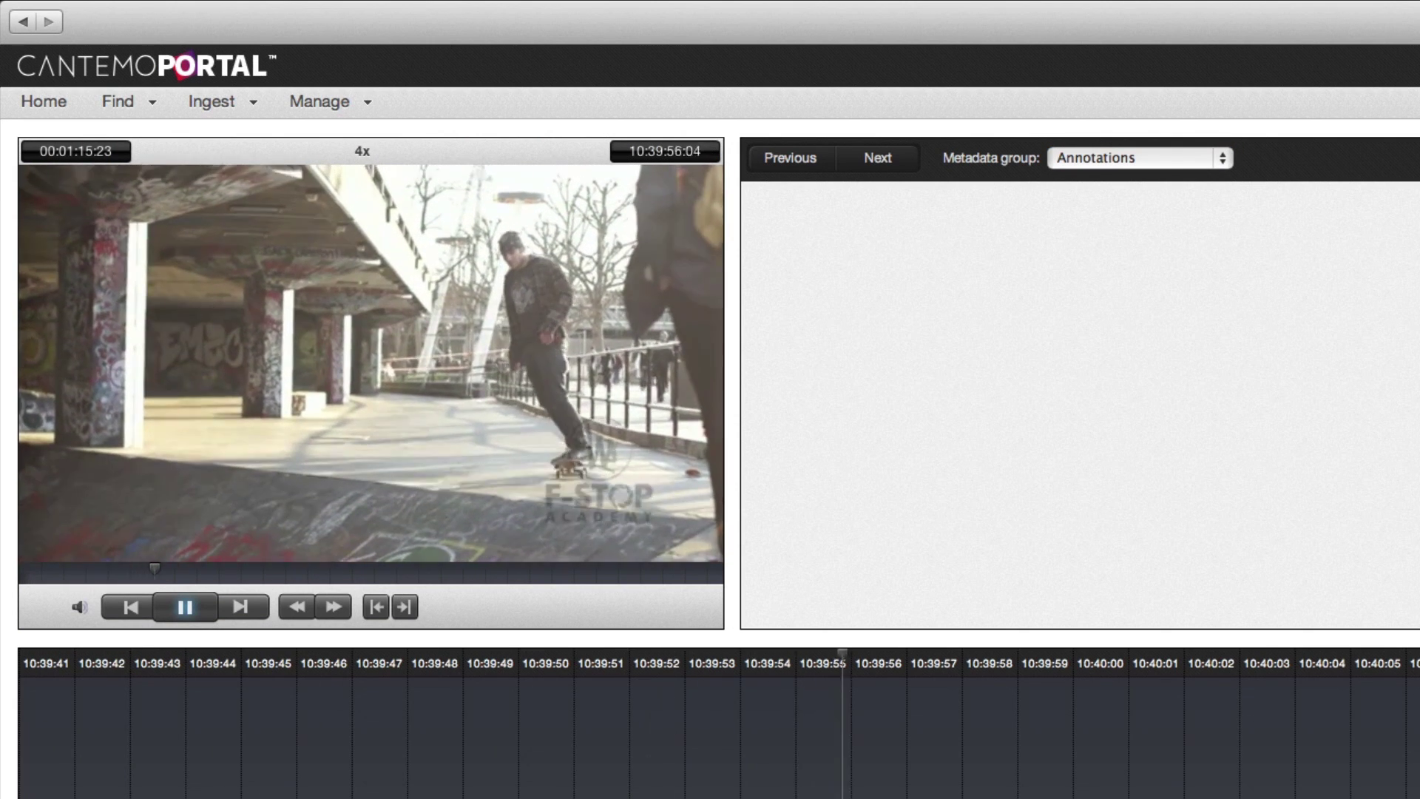
Annotate 10:39:59:03 to 10:40:09:17 as 'Drop Down Ramp' and save it.
key("k")
key("i")
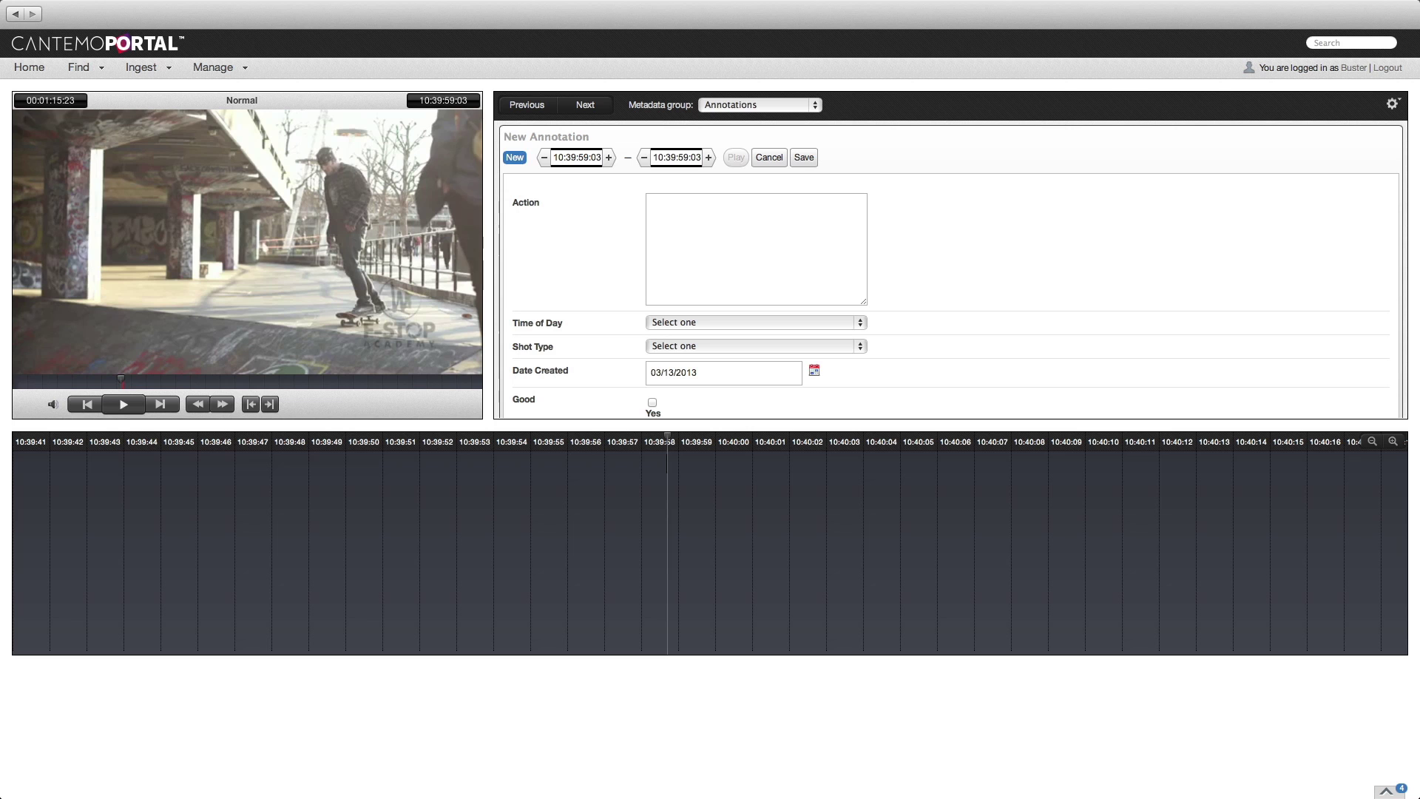
key("l")
key("l")
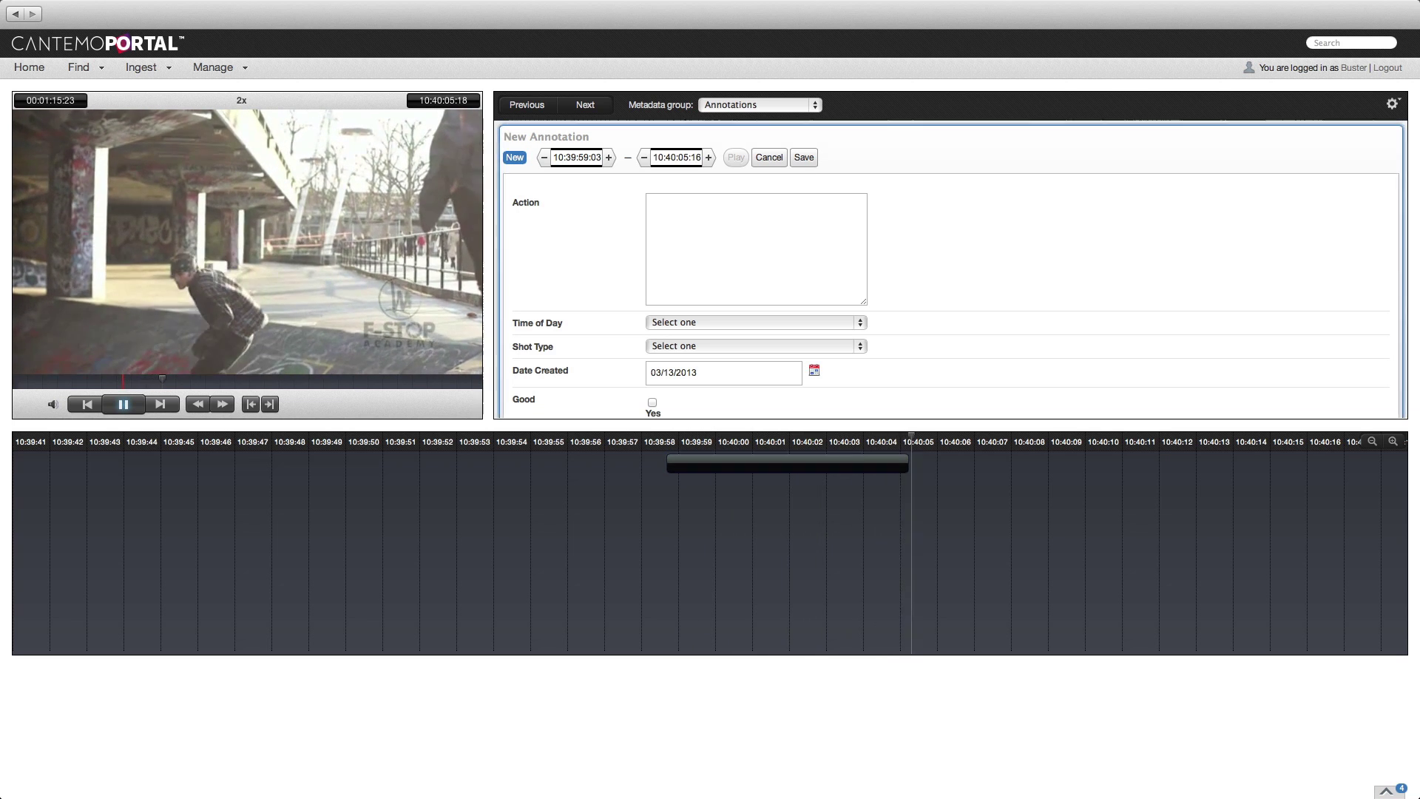
key("k")
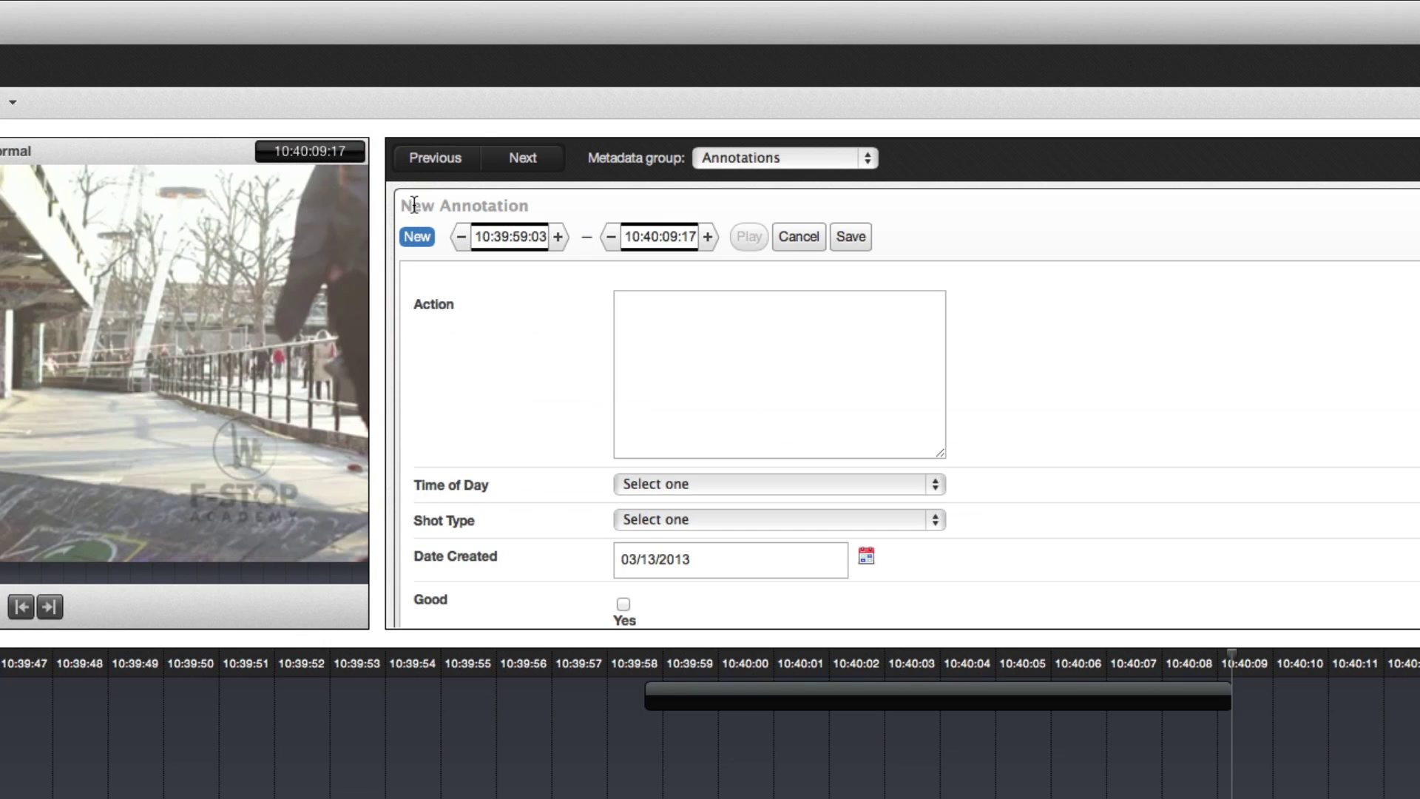
type("Drop Down Ramp")
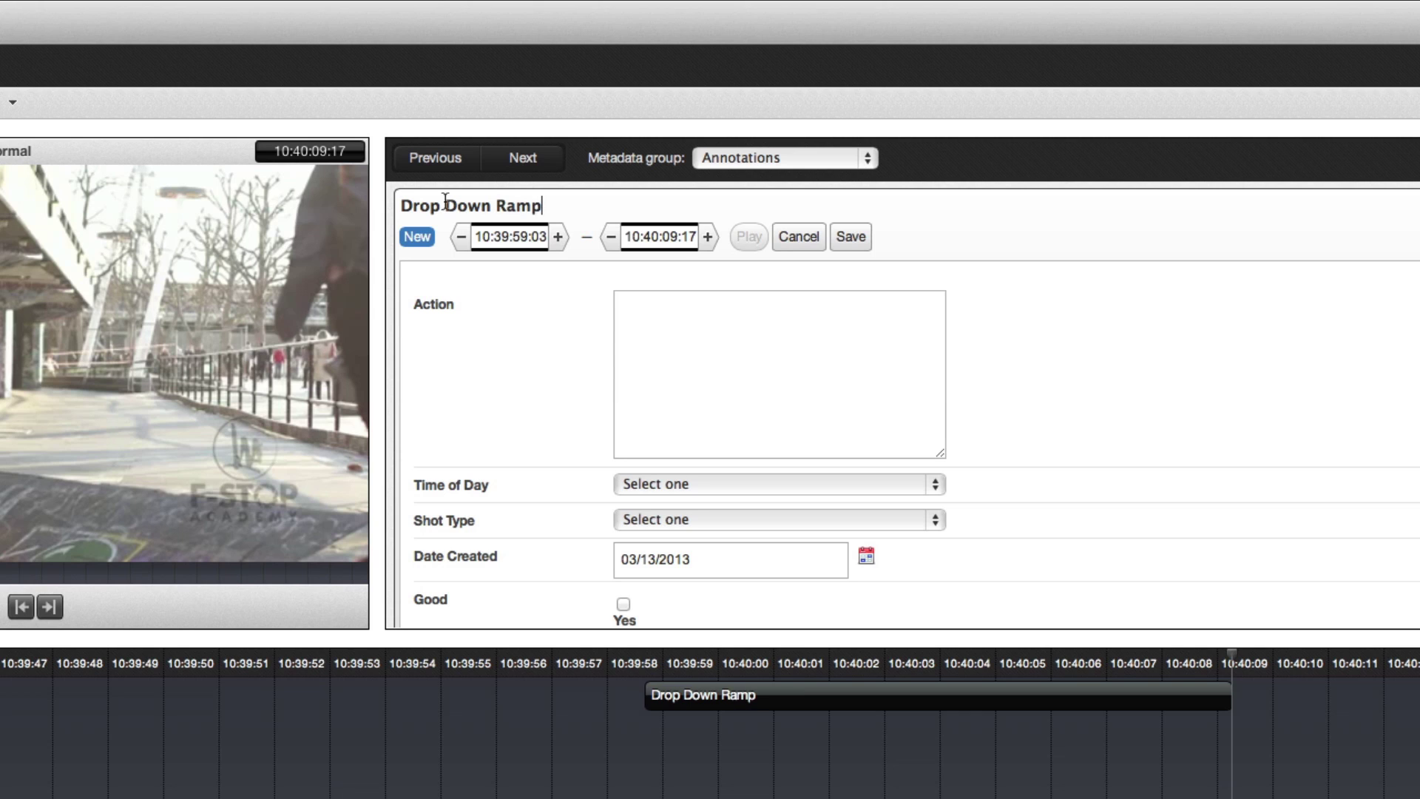
scroll(966, 338, "down", 3)
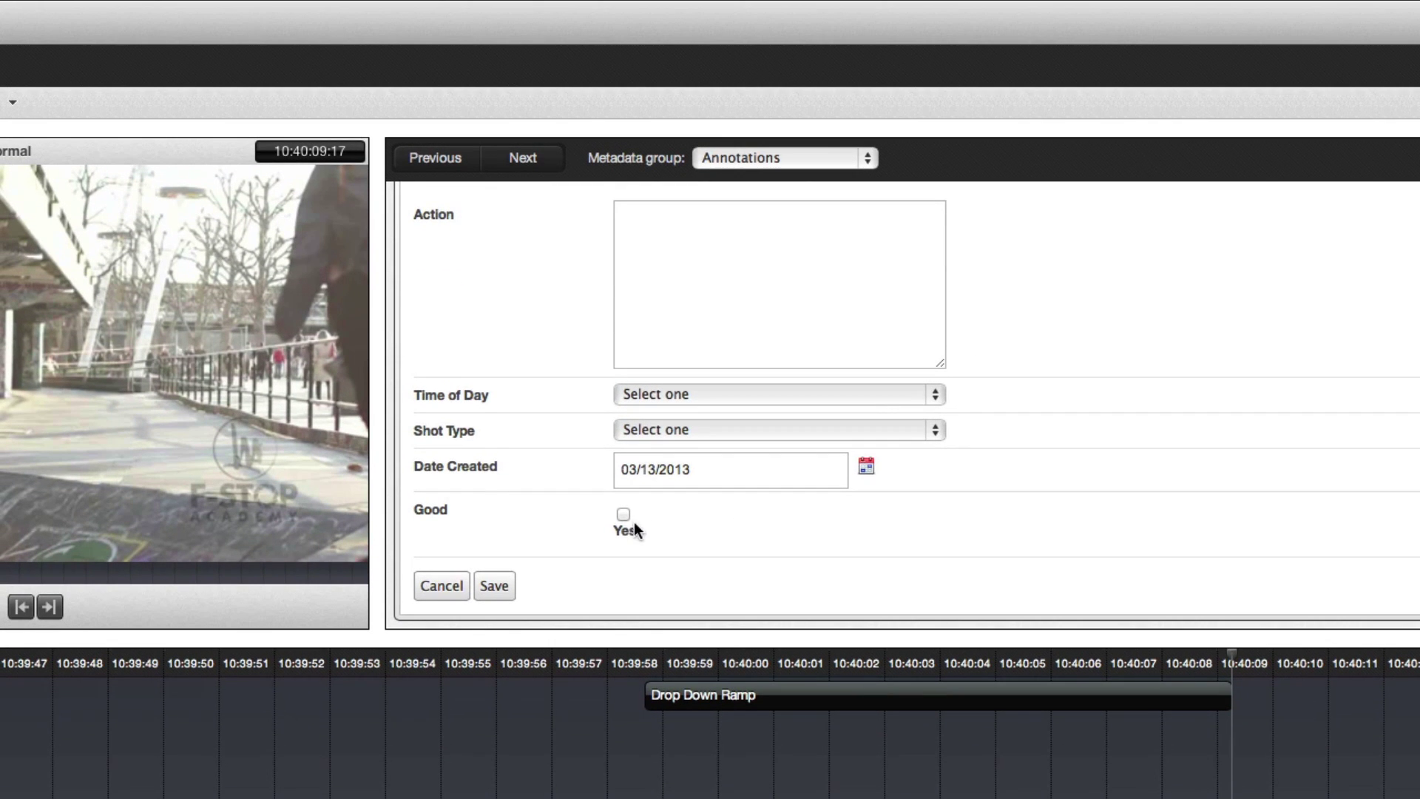
left_click(497, 592)
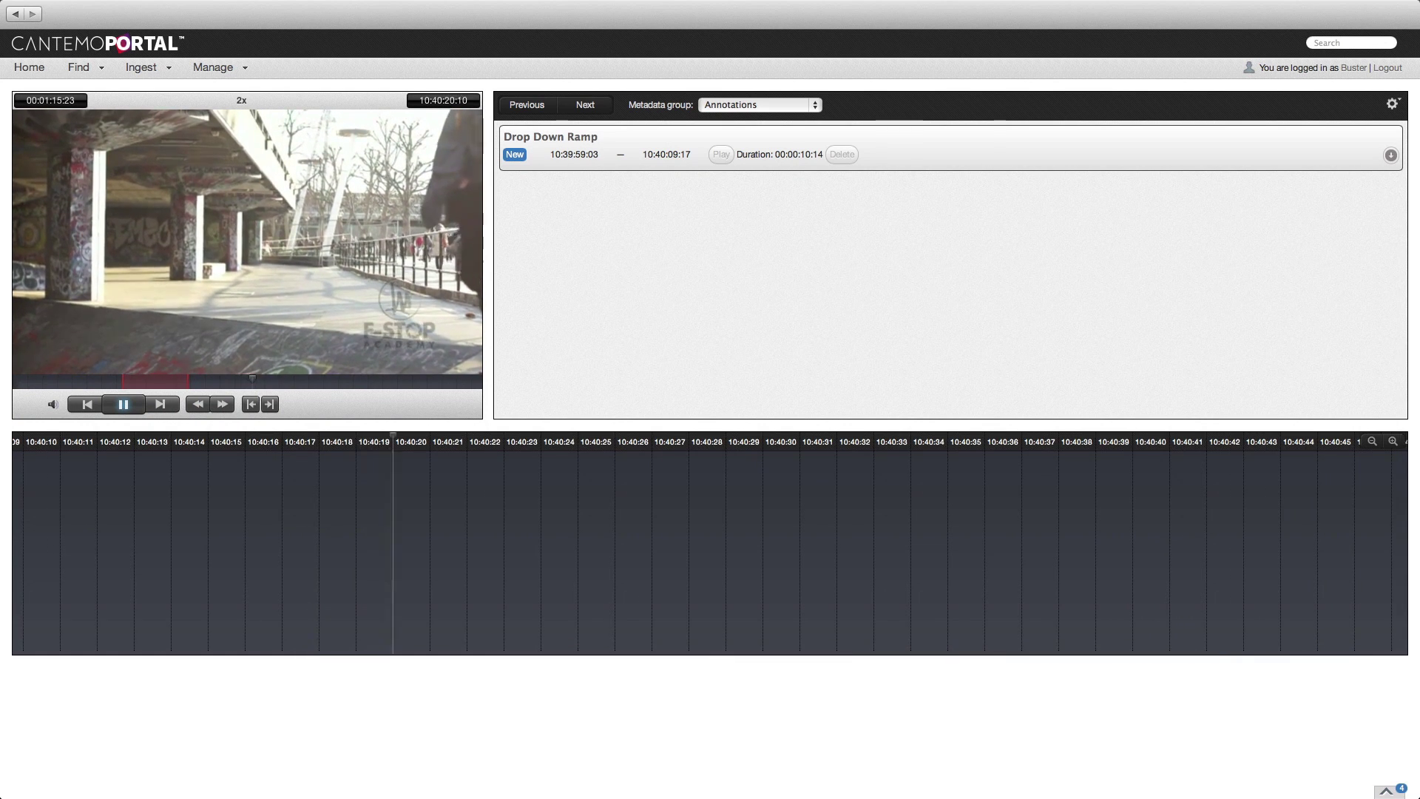
Mark a new annotation range from 10:40:28:16 to 10:40:39:05.
key("l")
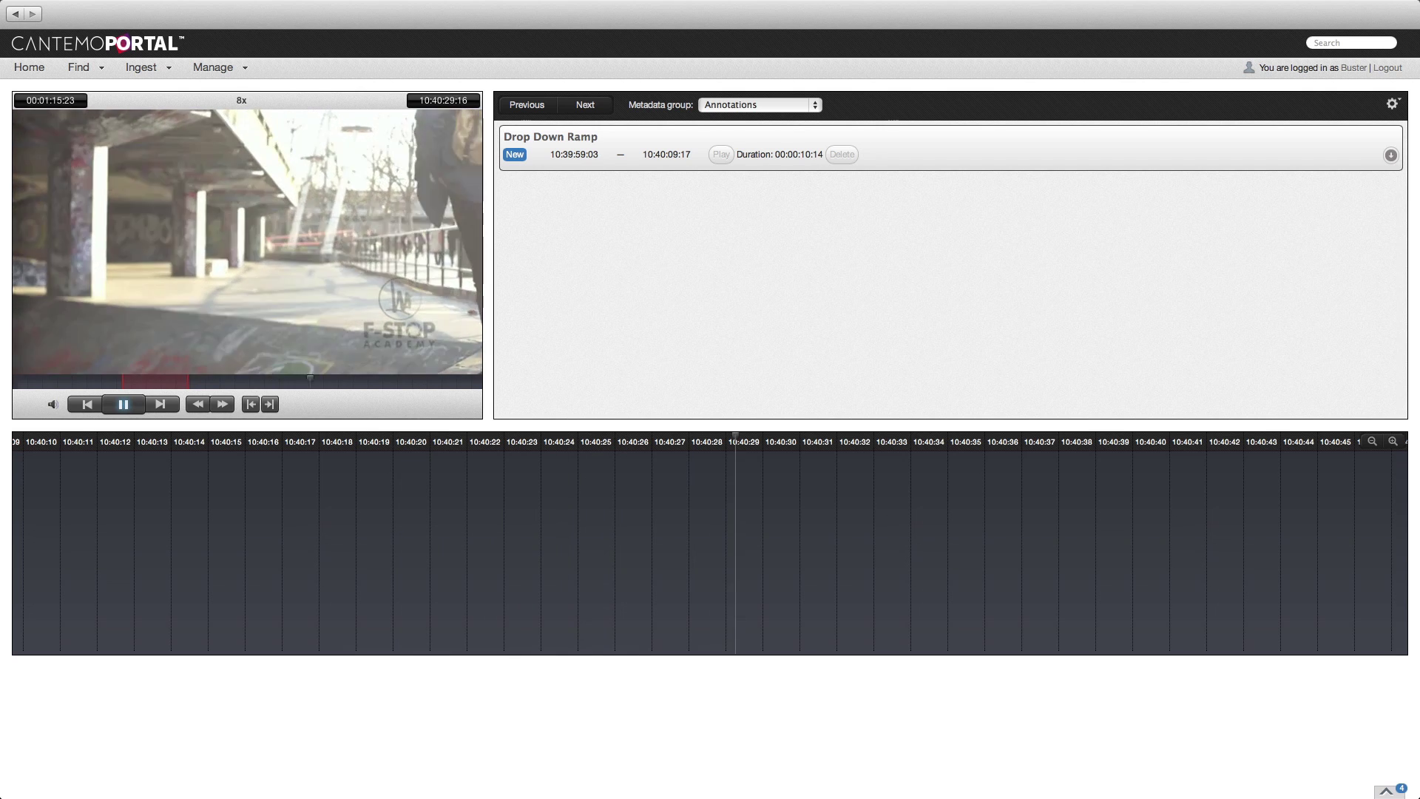
key("j")
key("j")
key("j")
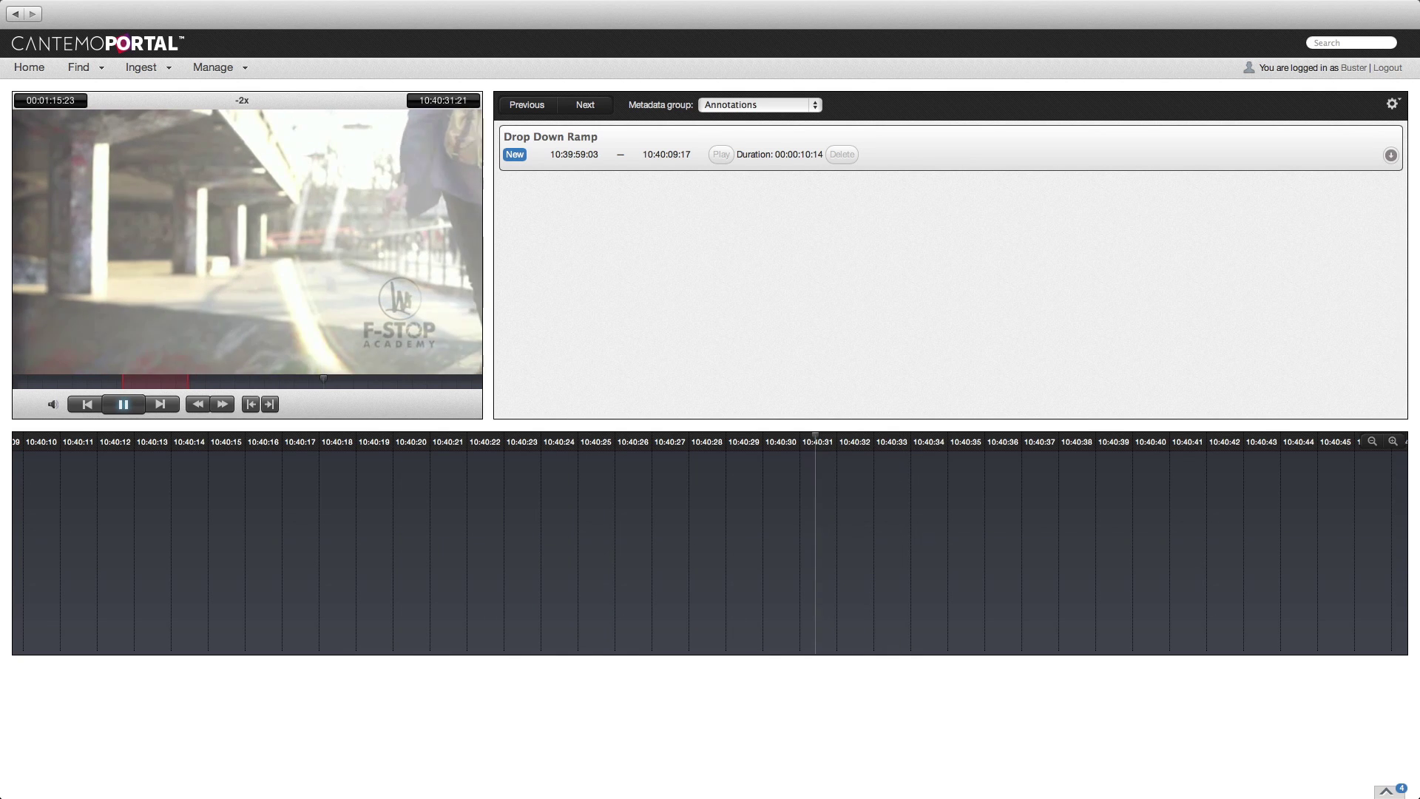
key("k")
key("l")
key("k")
key("j")
key("k")
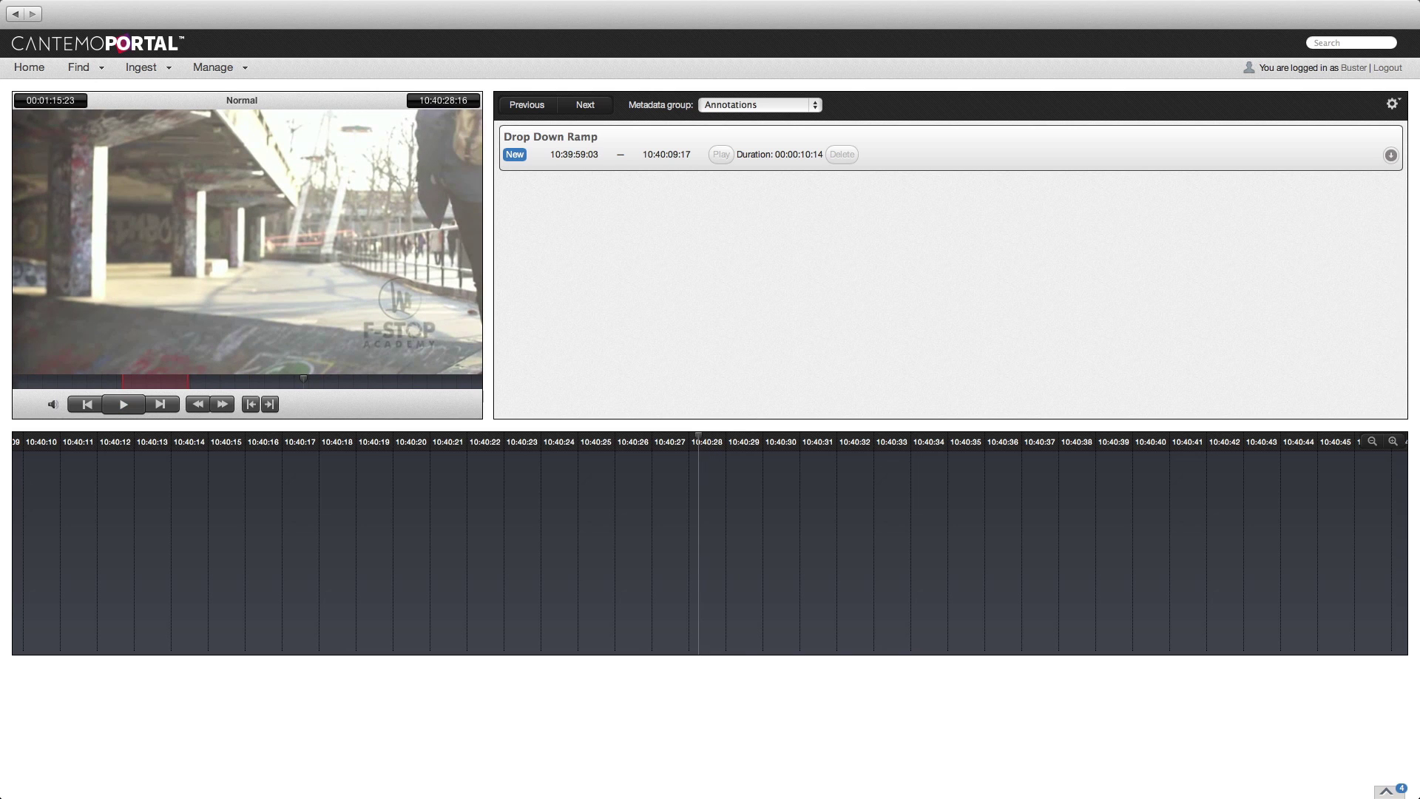
key("i")
key("l")
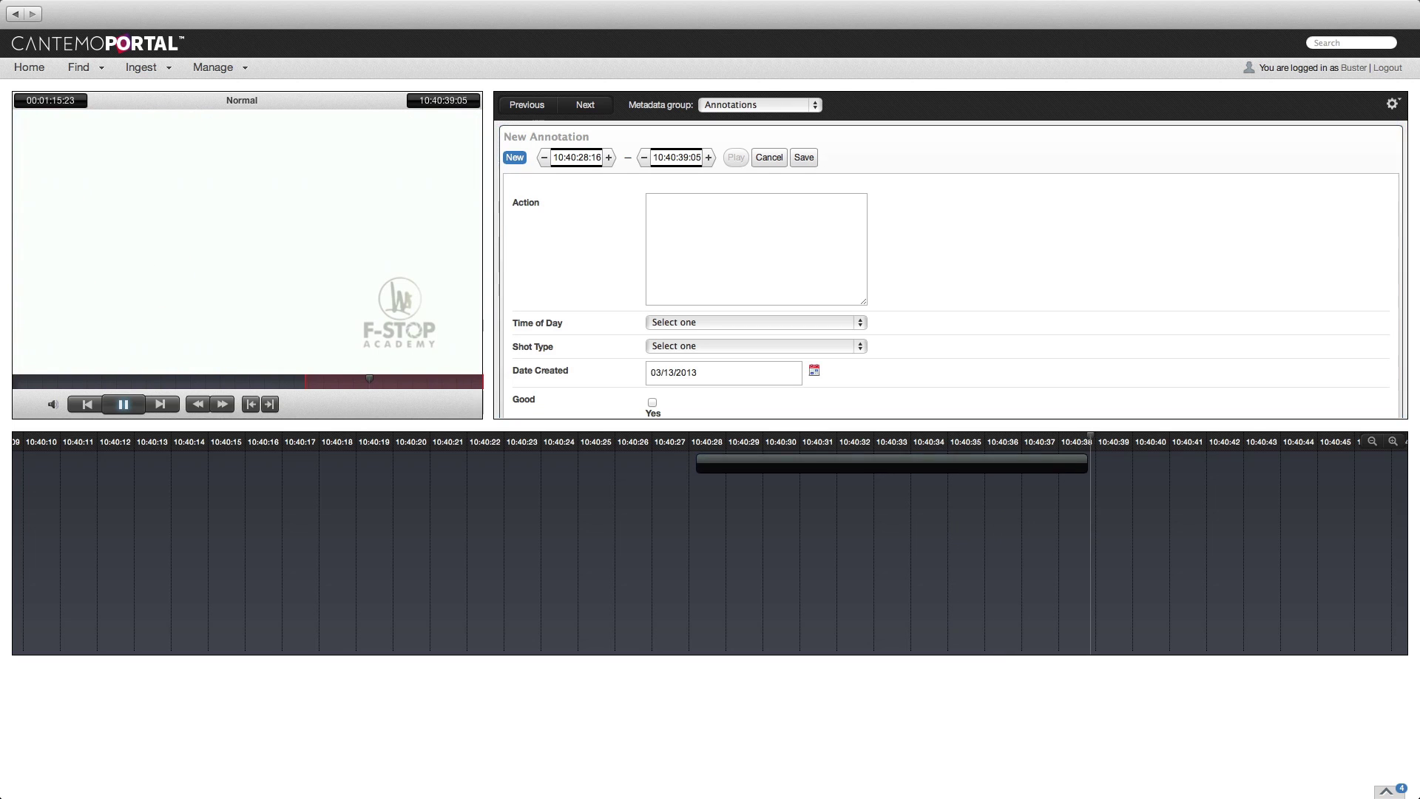
key("space")
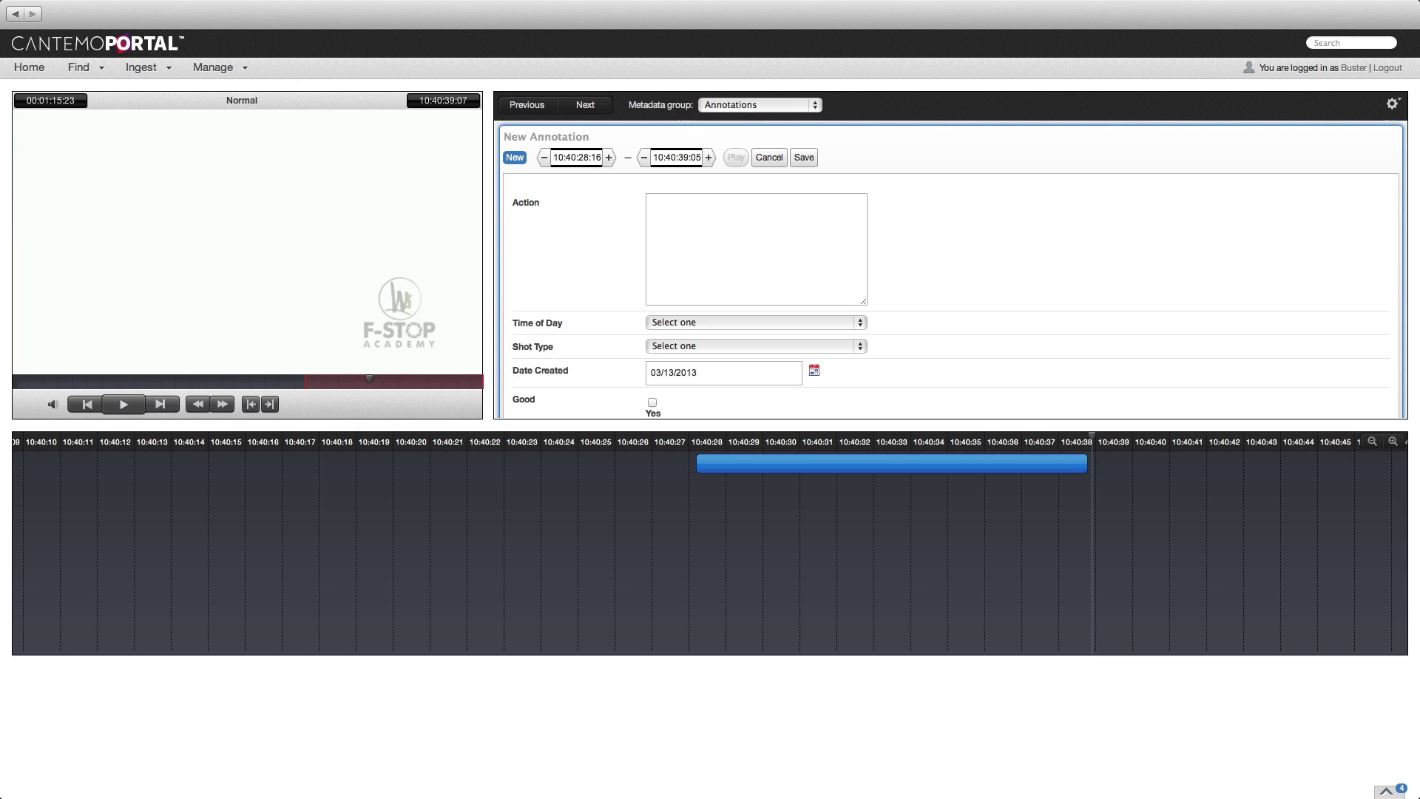
Title it 'Blow out to White' with Afternoon, LS and Good, then save.
left_click(572, 136)
type("Blow out to ")
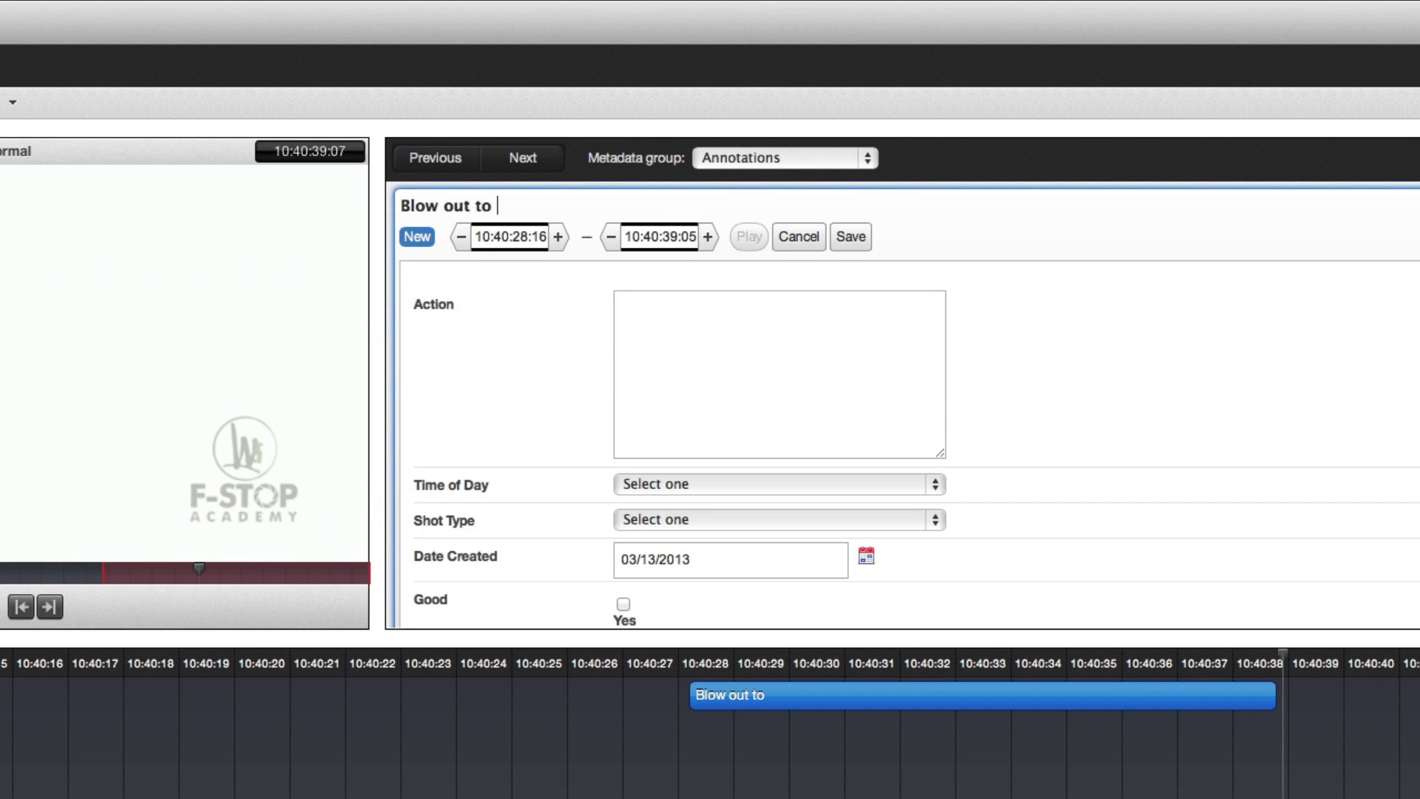
type("White")
scroll(1031, 438, "down", 2)
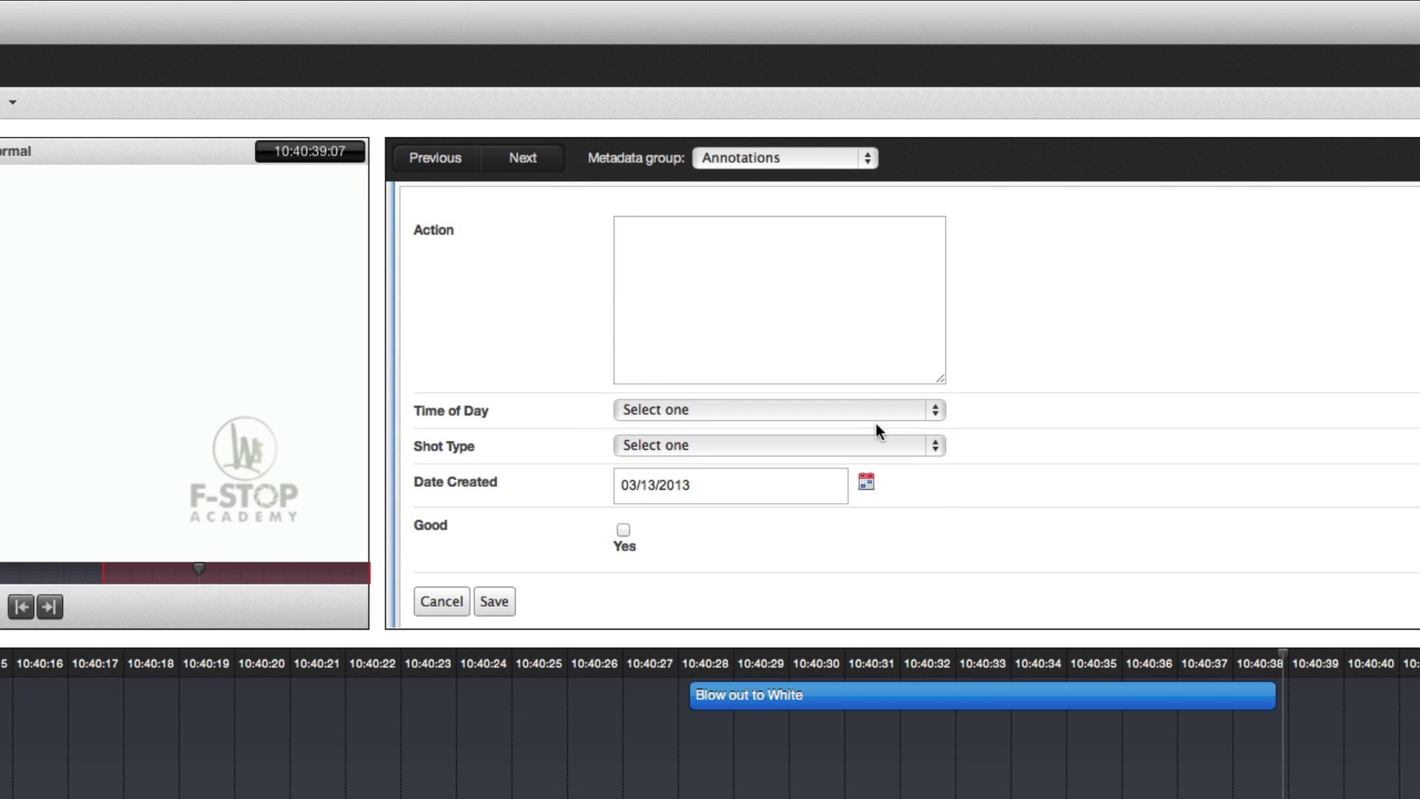
left_click(866, 414)
left_click(849, 487)
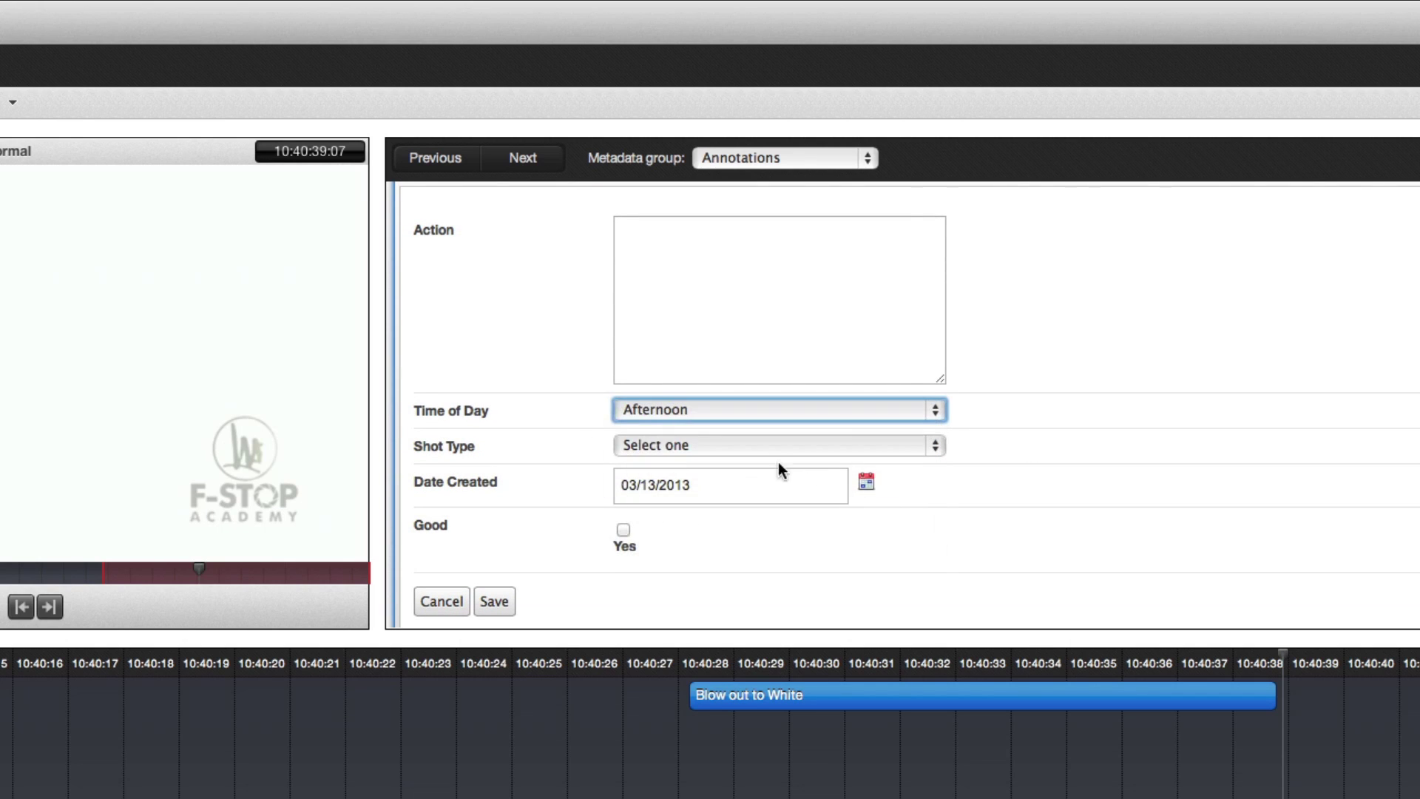
left_click(766, 446)
left_click(762, 577)
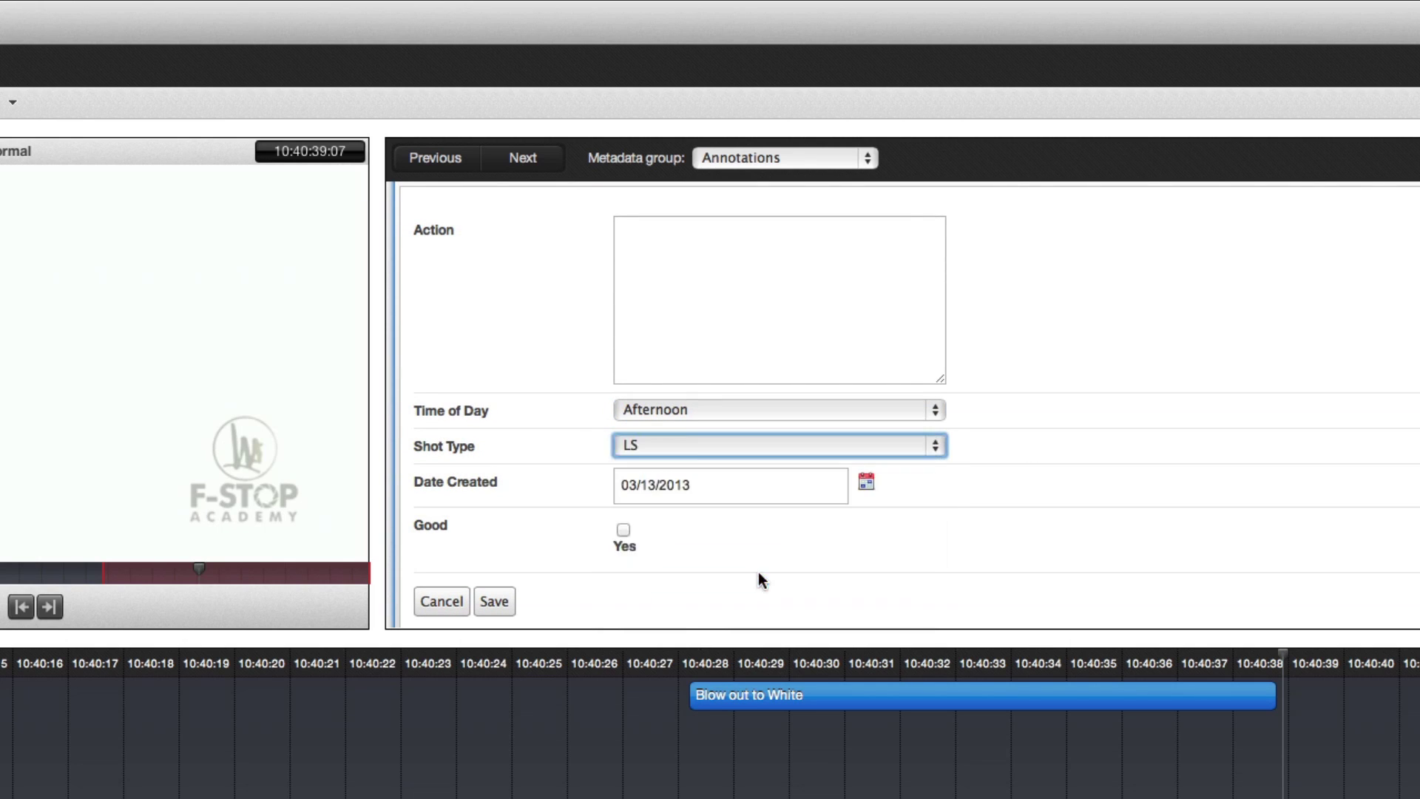
left_click(623, 529)
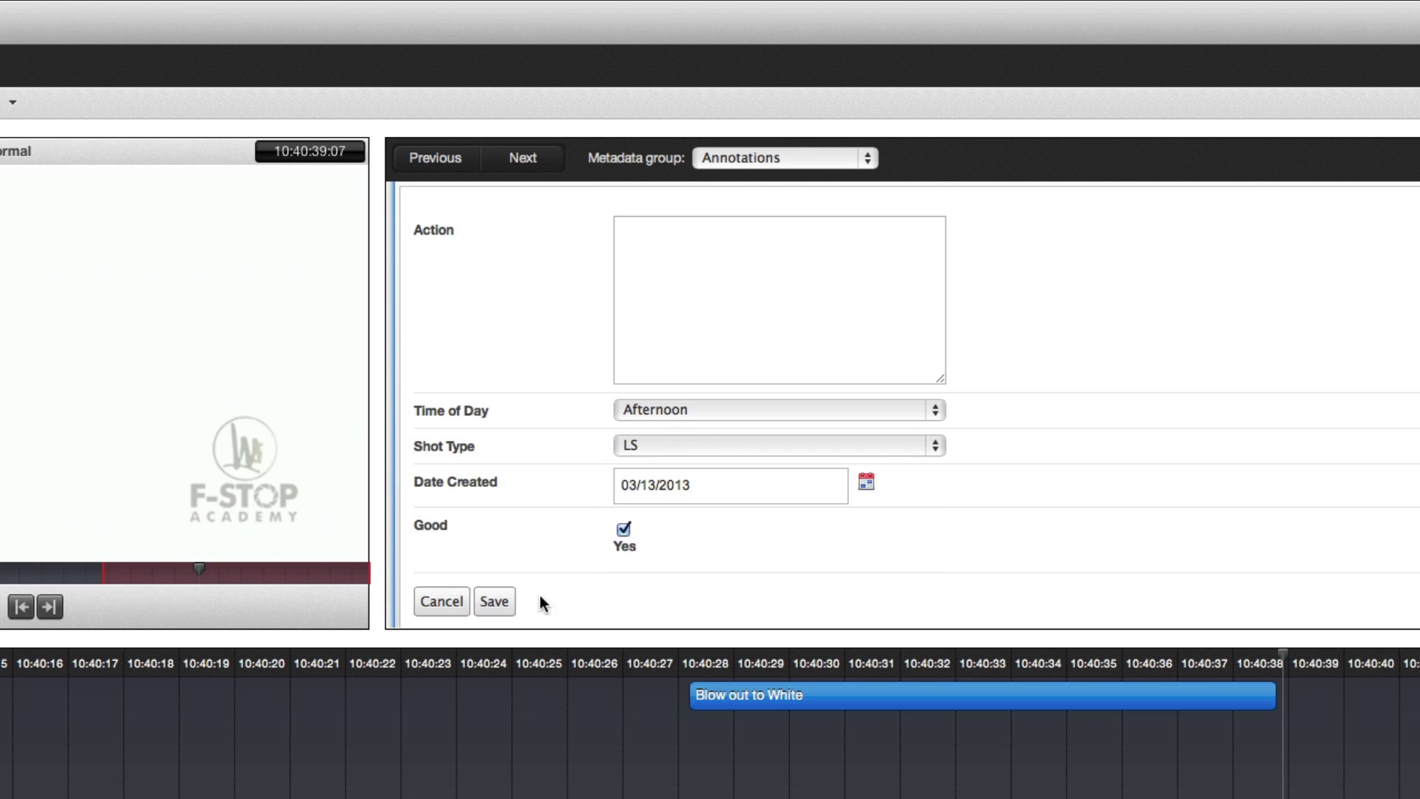
left_click(497, 608)
Set Drop Down Ramp's Time of Day to Afternoon and Shot Type to LS, then submit.
left_click(1391, 154)
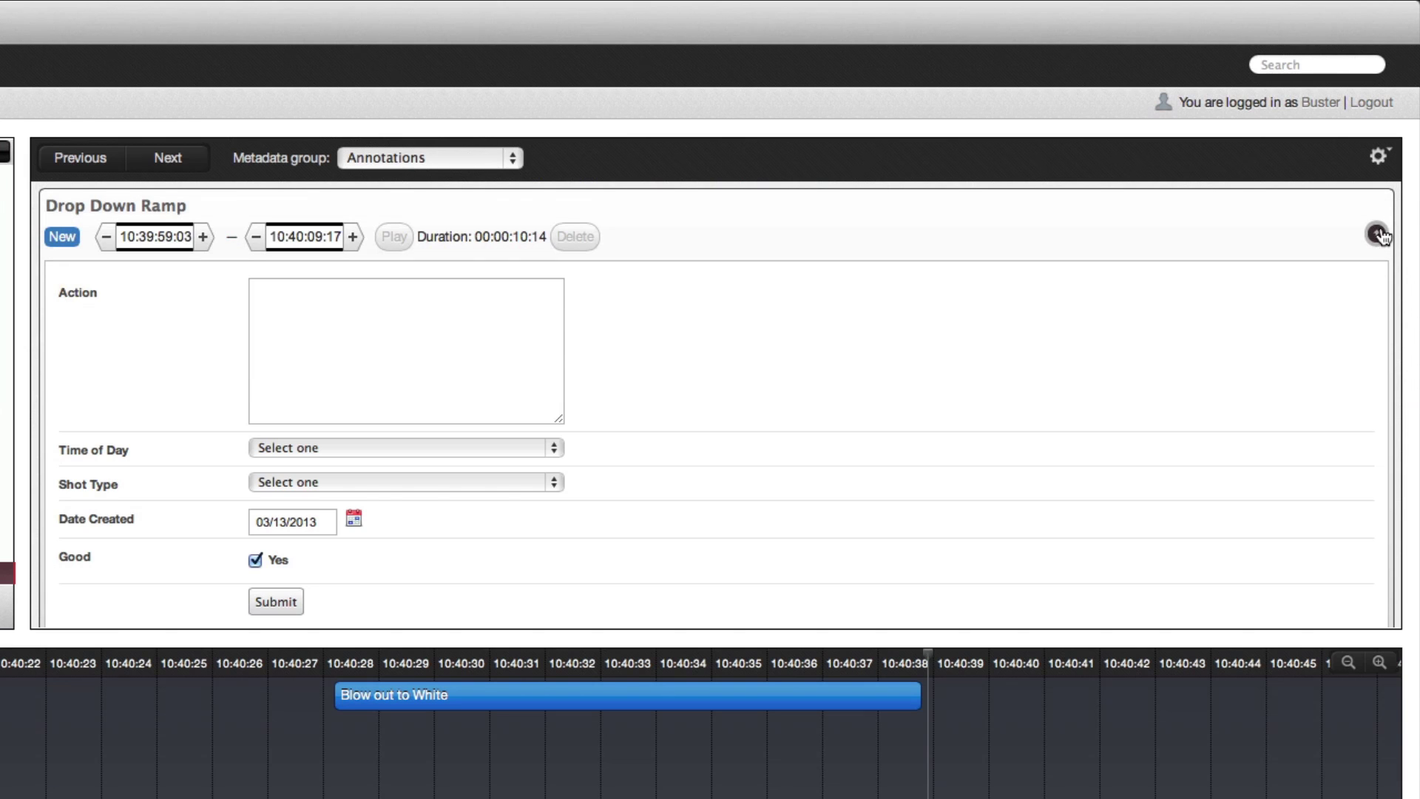
left_click(555, 452)
left_click(455, 521)
left_click(385, 479)
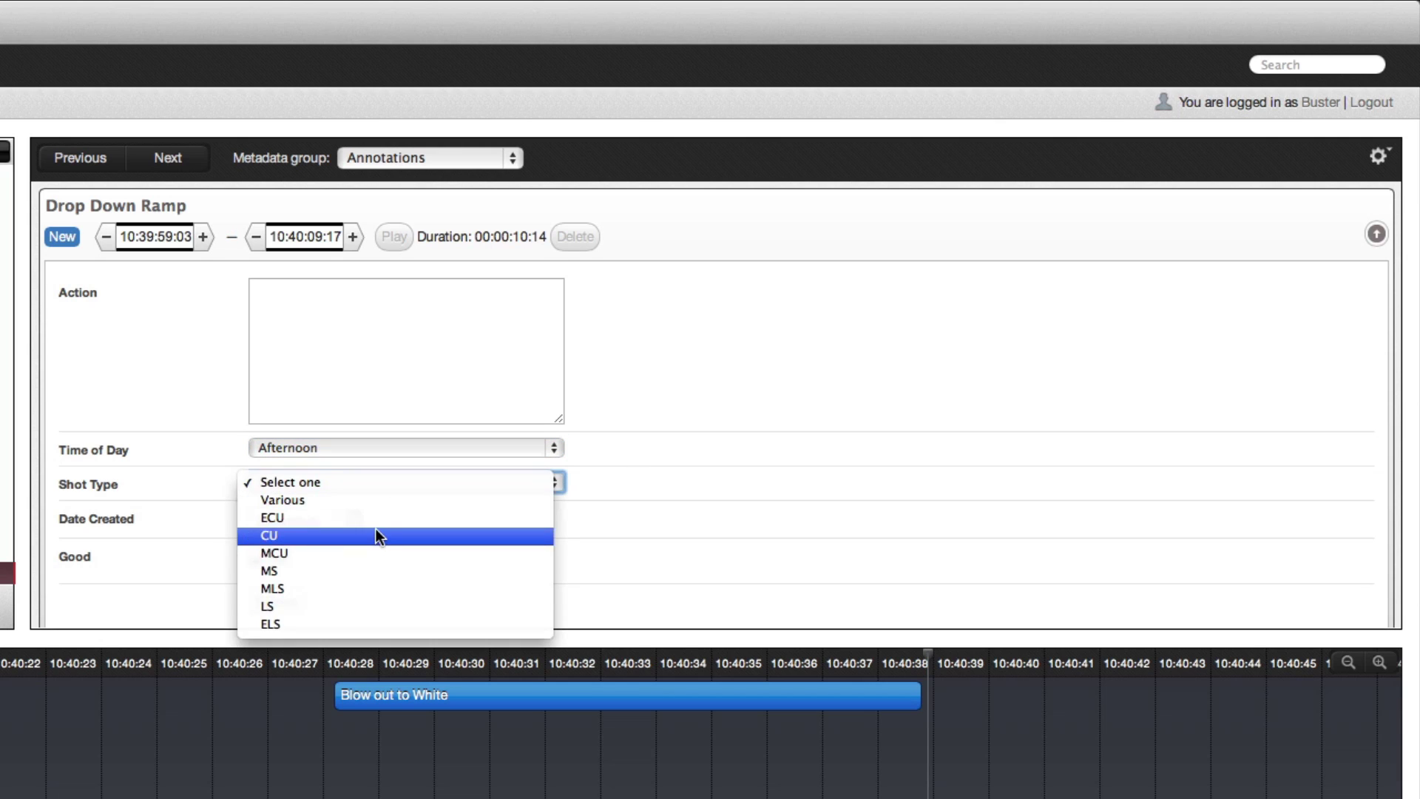
left_click(374, 602)
left_click(283, 601)
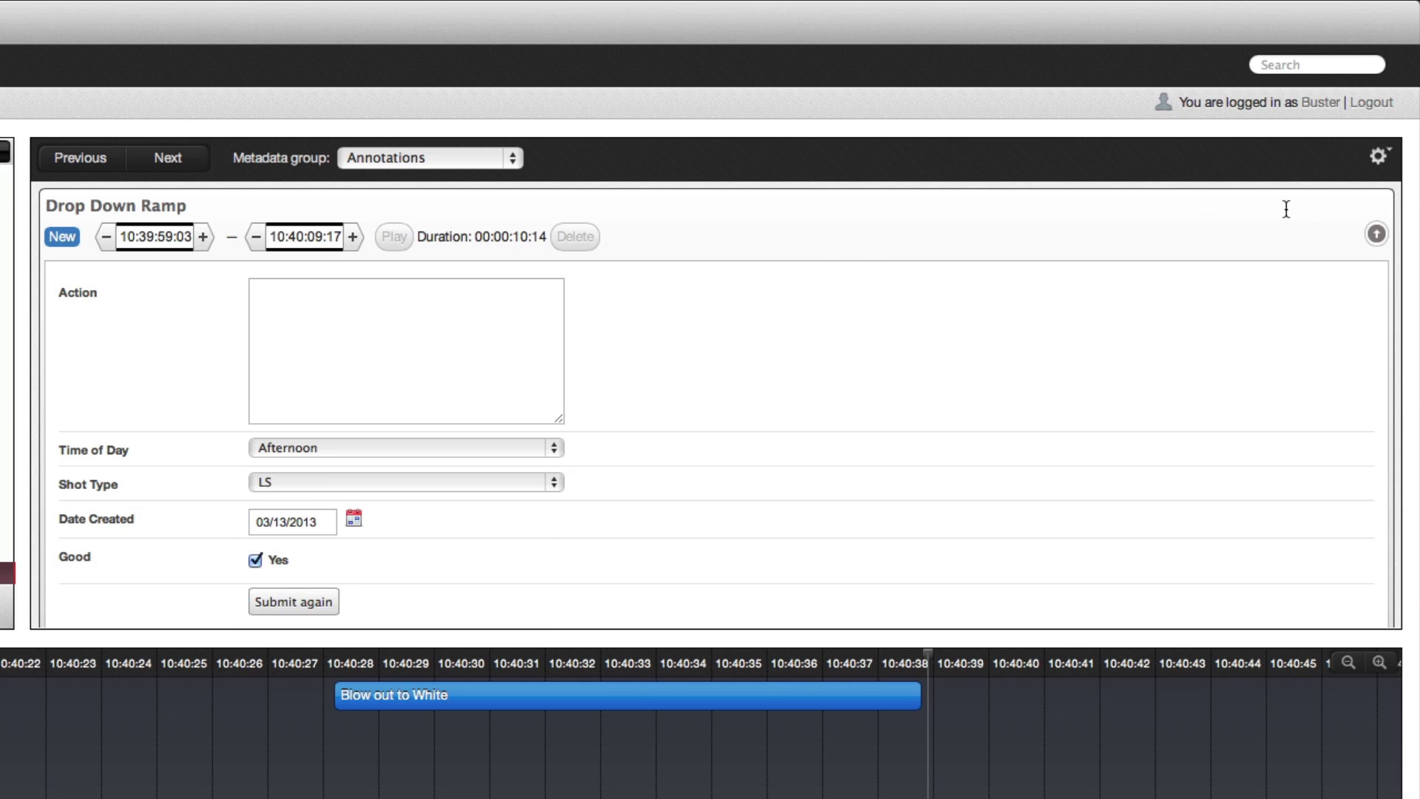
Return to the media list and open the Skater Glides item page's gear menu.
left_click(1376, 234)
mouse_move(1377, 176)
left_click(1374, 178)
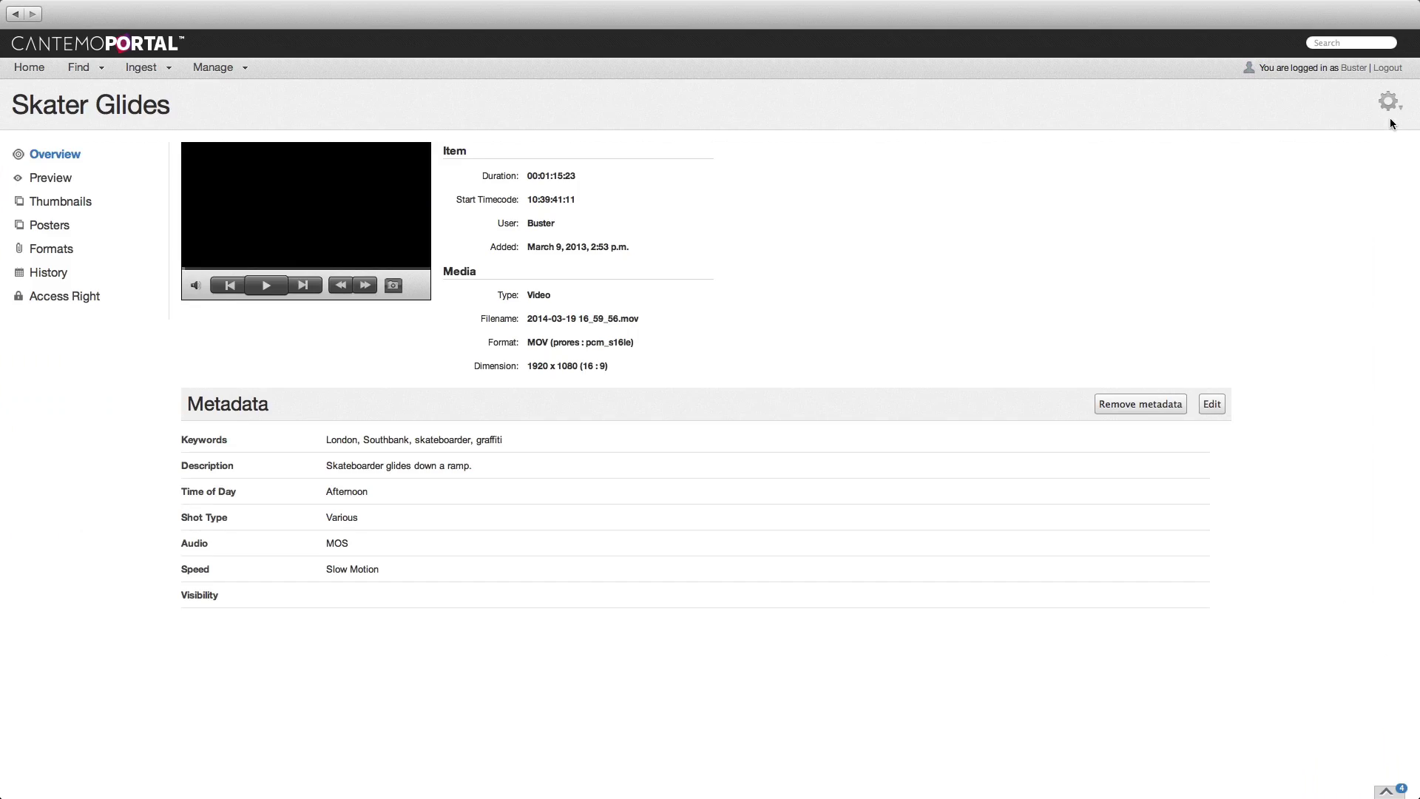
mouse_move(1395, 107)
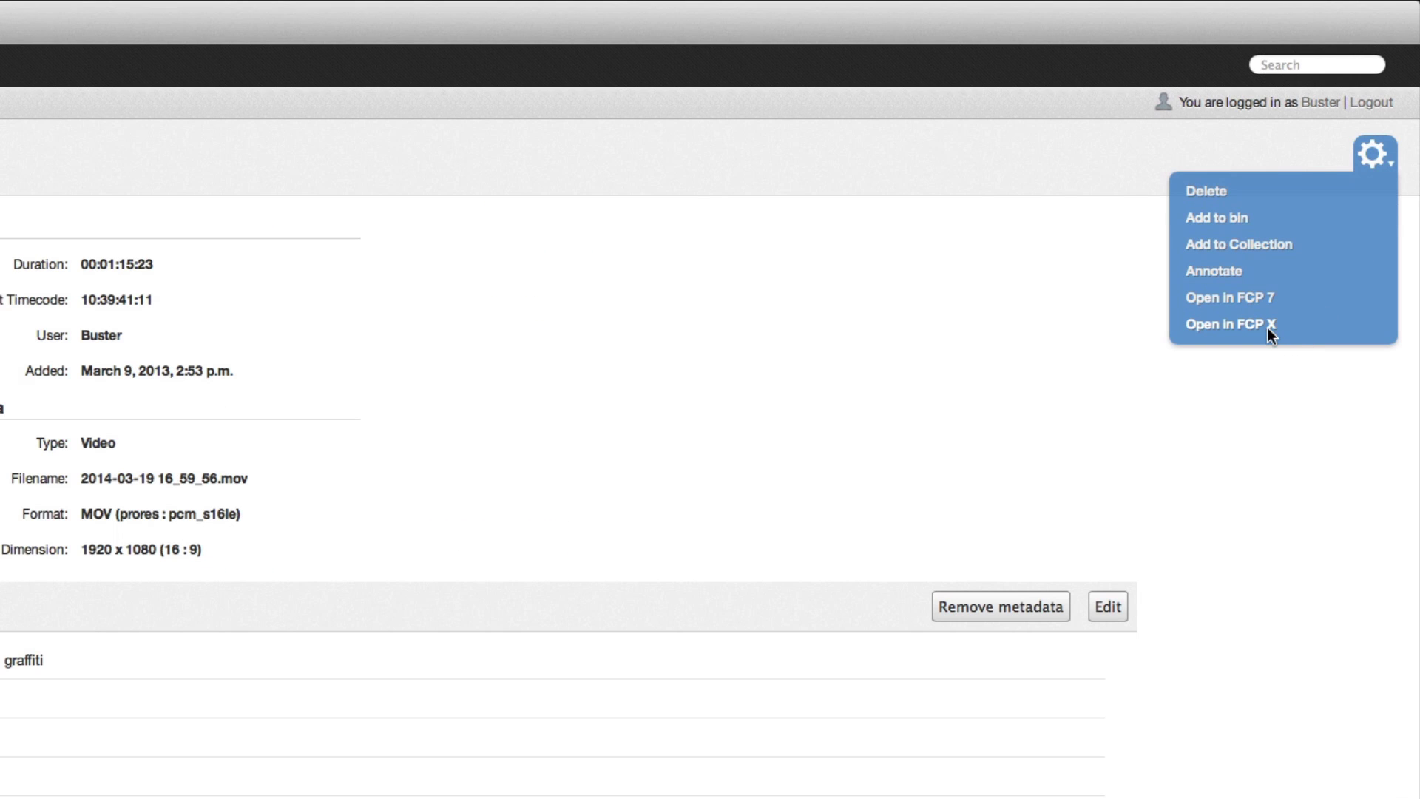
Open Skater Glides in Final Cut Pro X and insert Drop Down Ramp after Skater Slip.
left_click(1268, 327)
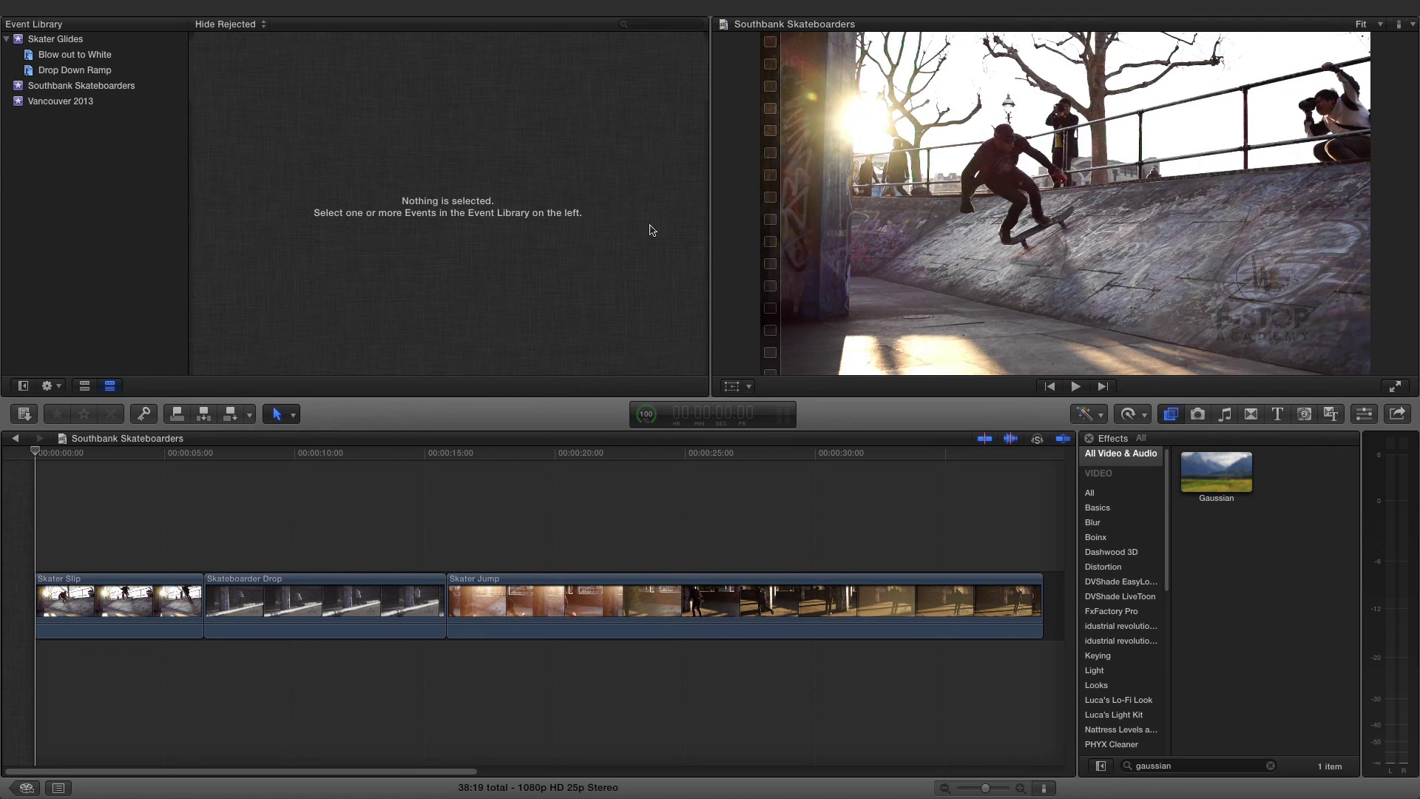
left_click(69, 43)
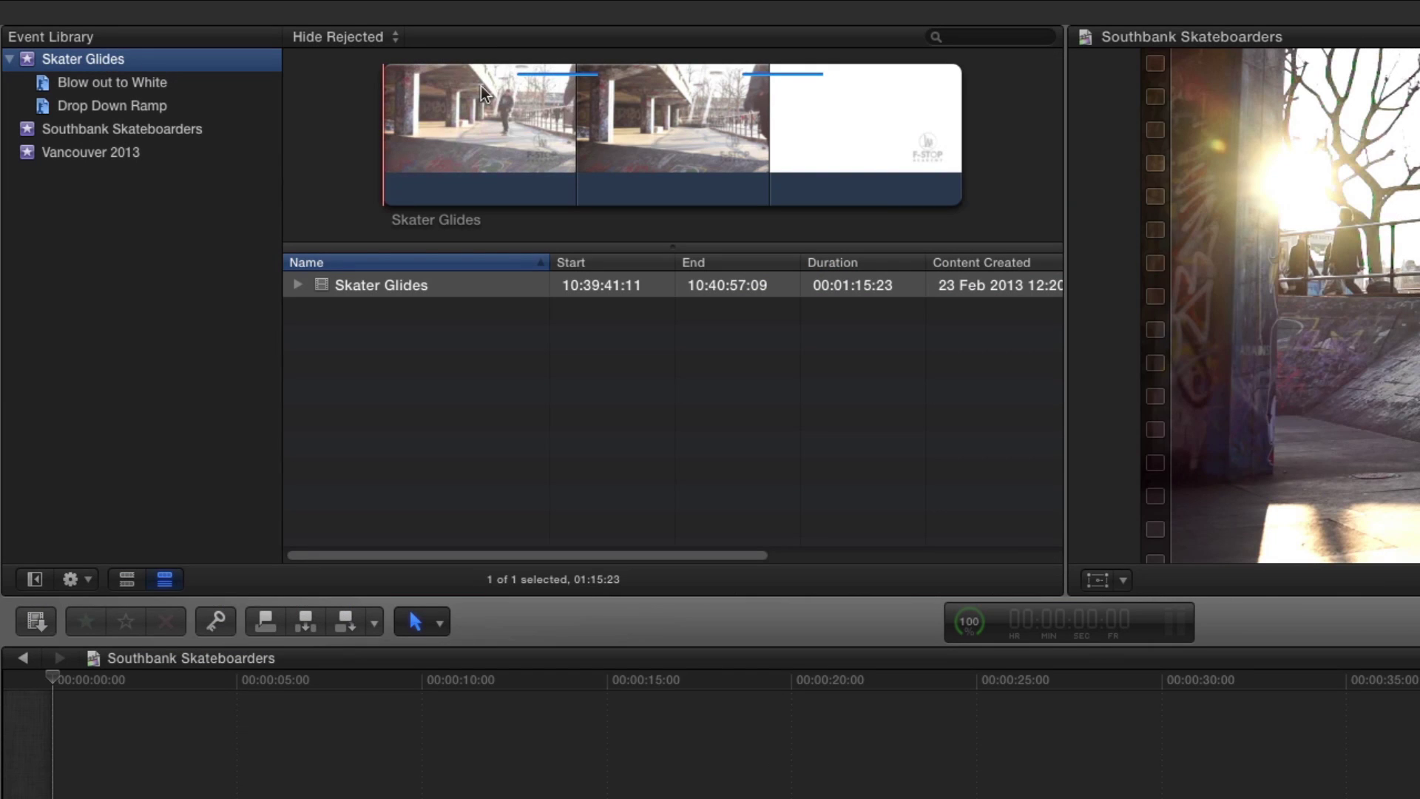
left_click(552, 71)
left_click(552, 74)
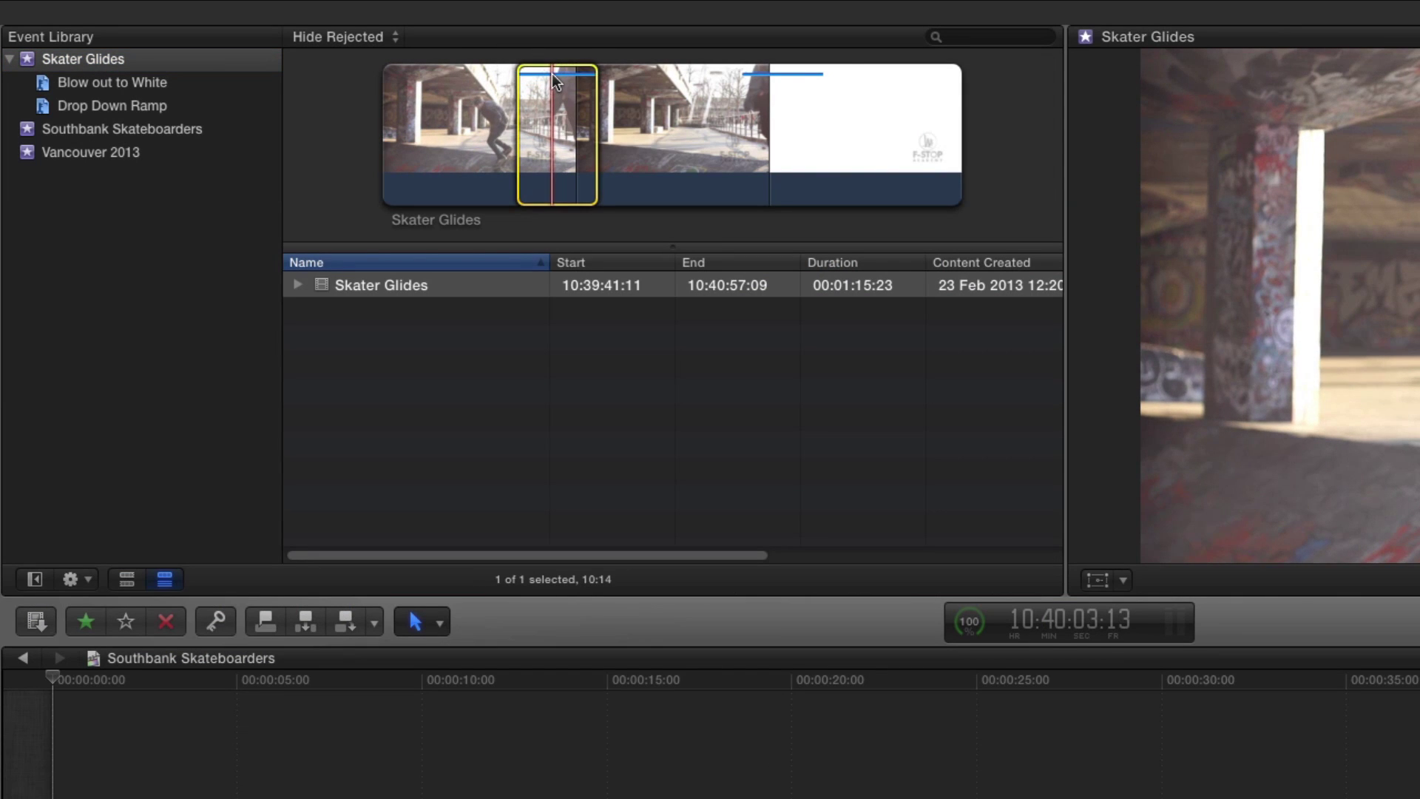
left_click(779, 71)
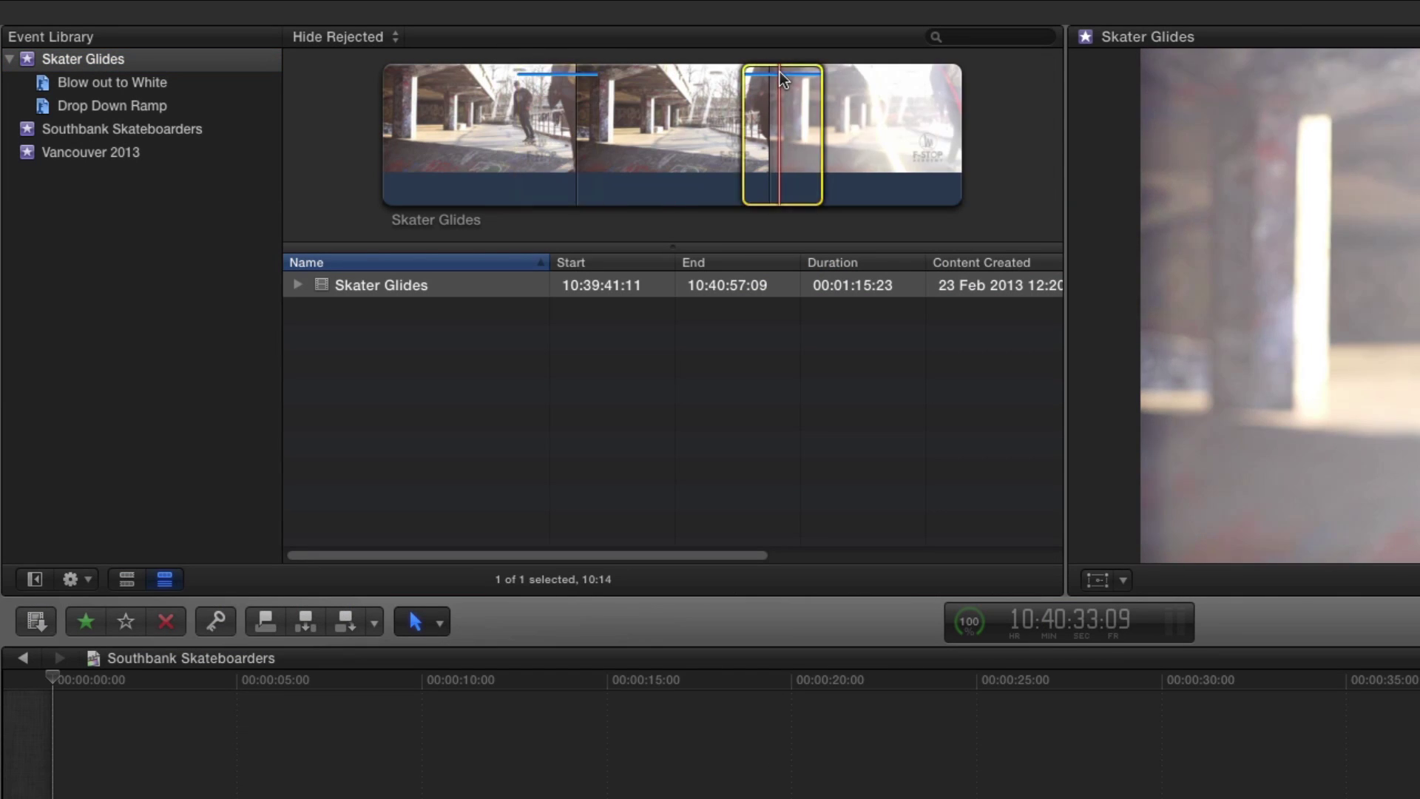
left_click(158, 87)
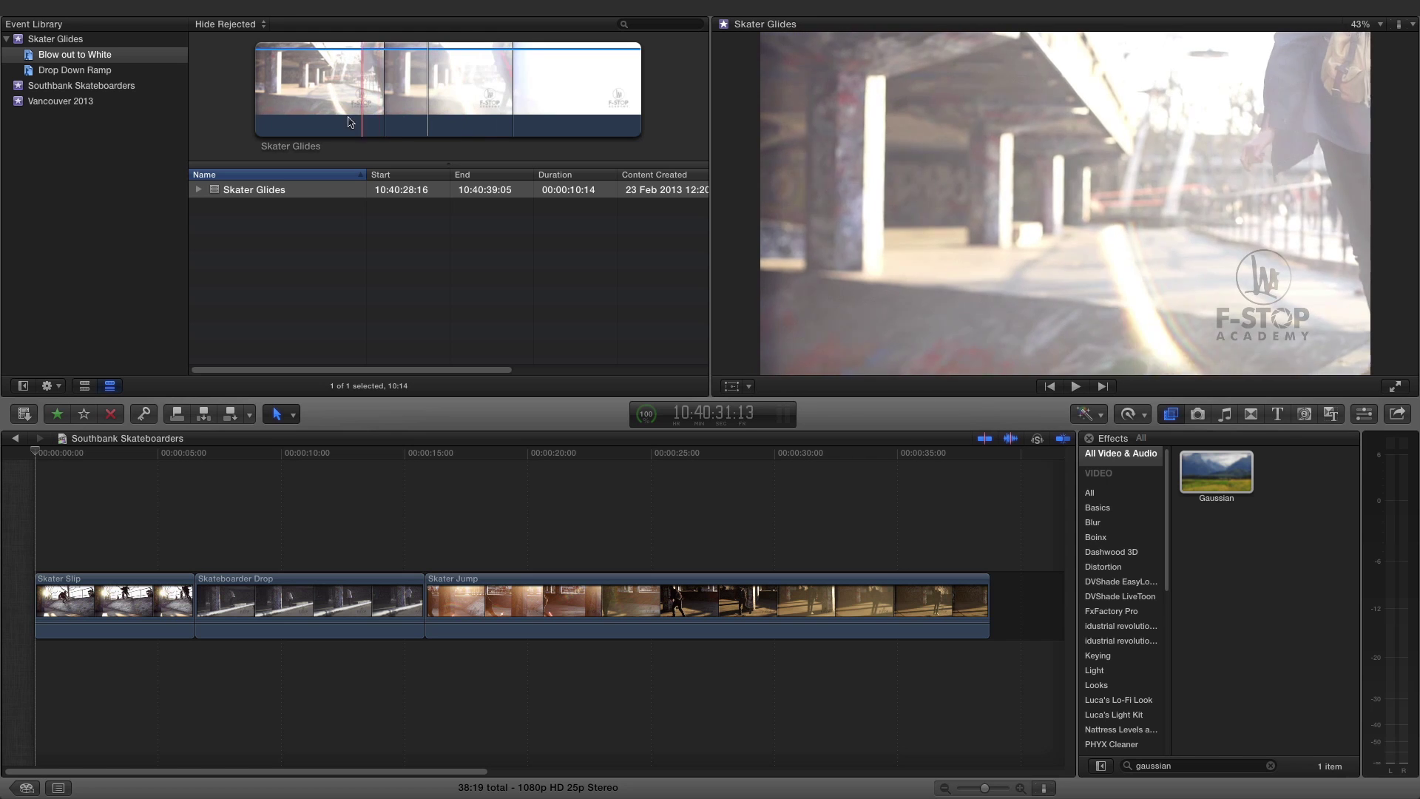
left_click(106, 73)
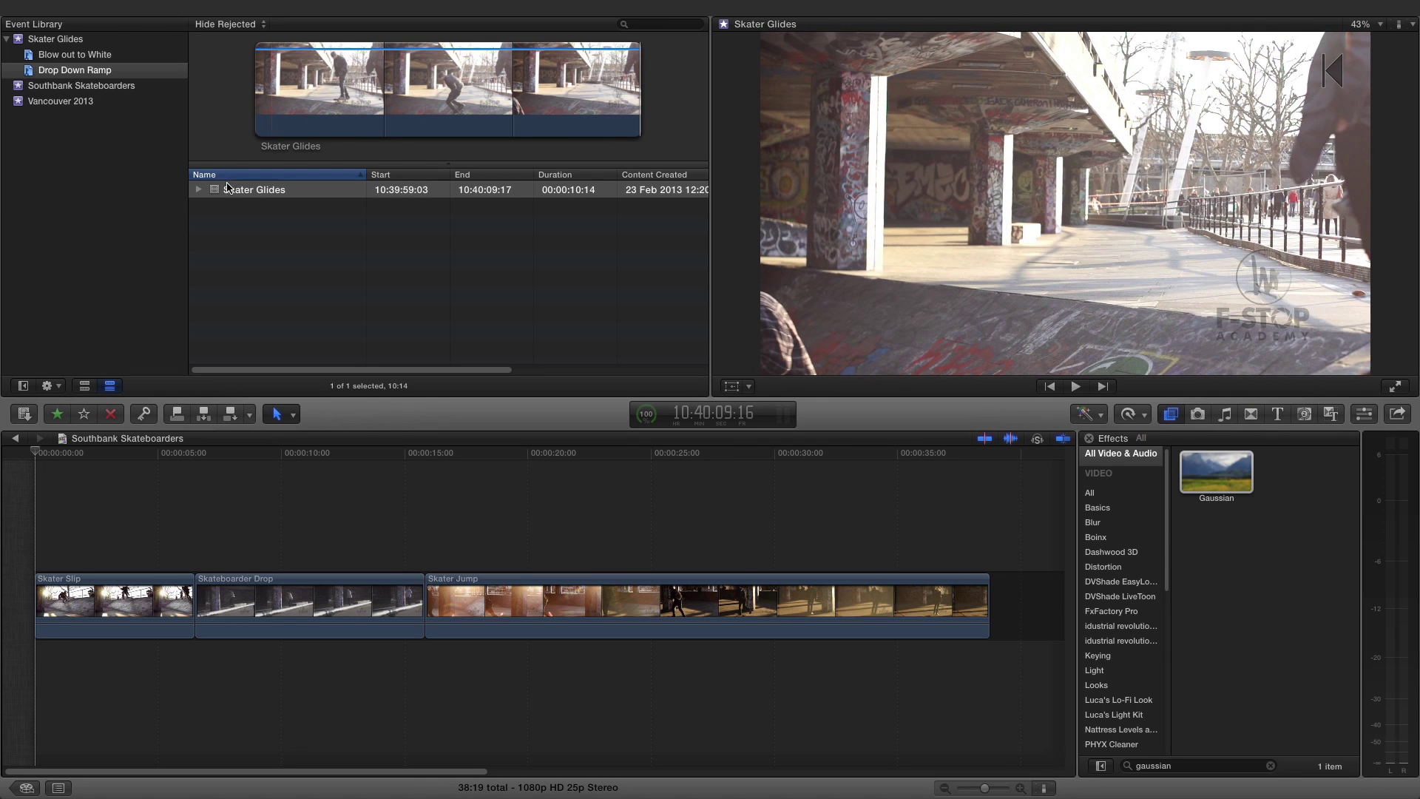
left_click_drag(219, 192, 208, 598)
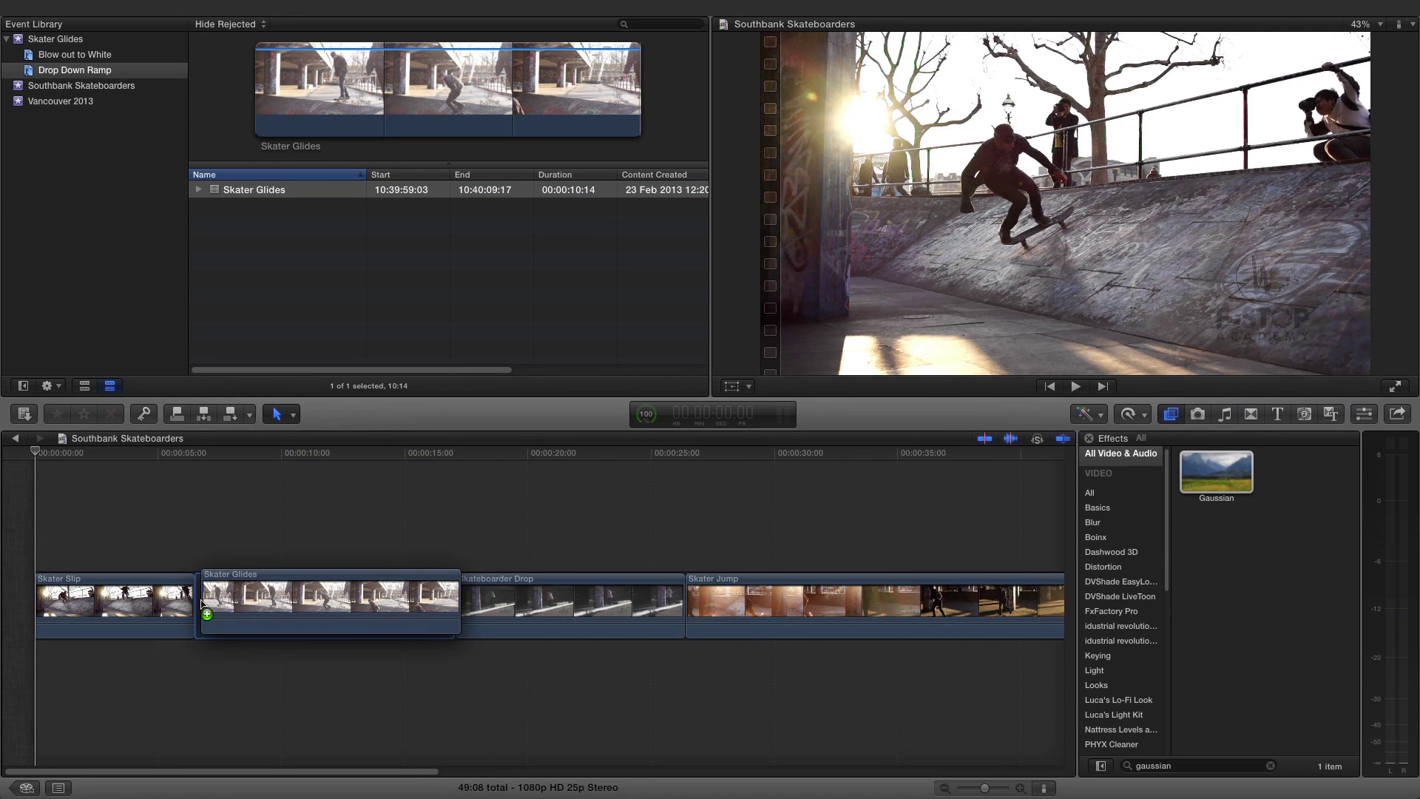
Append the Blow out to White section to the end of the timeline.
left_click(33, 57)
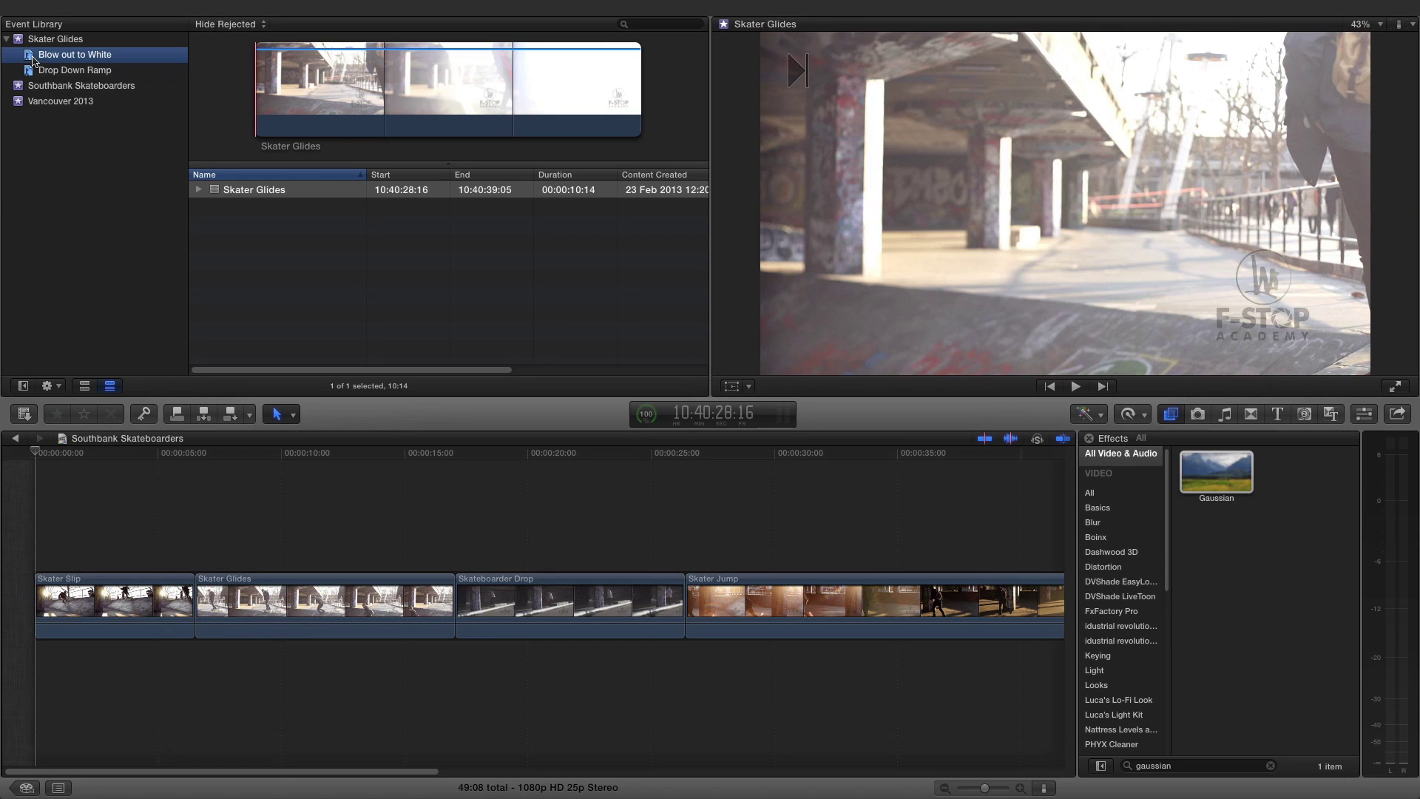
left_click(219, 191)
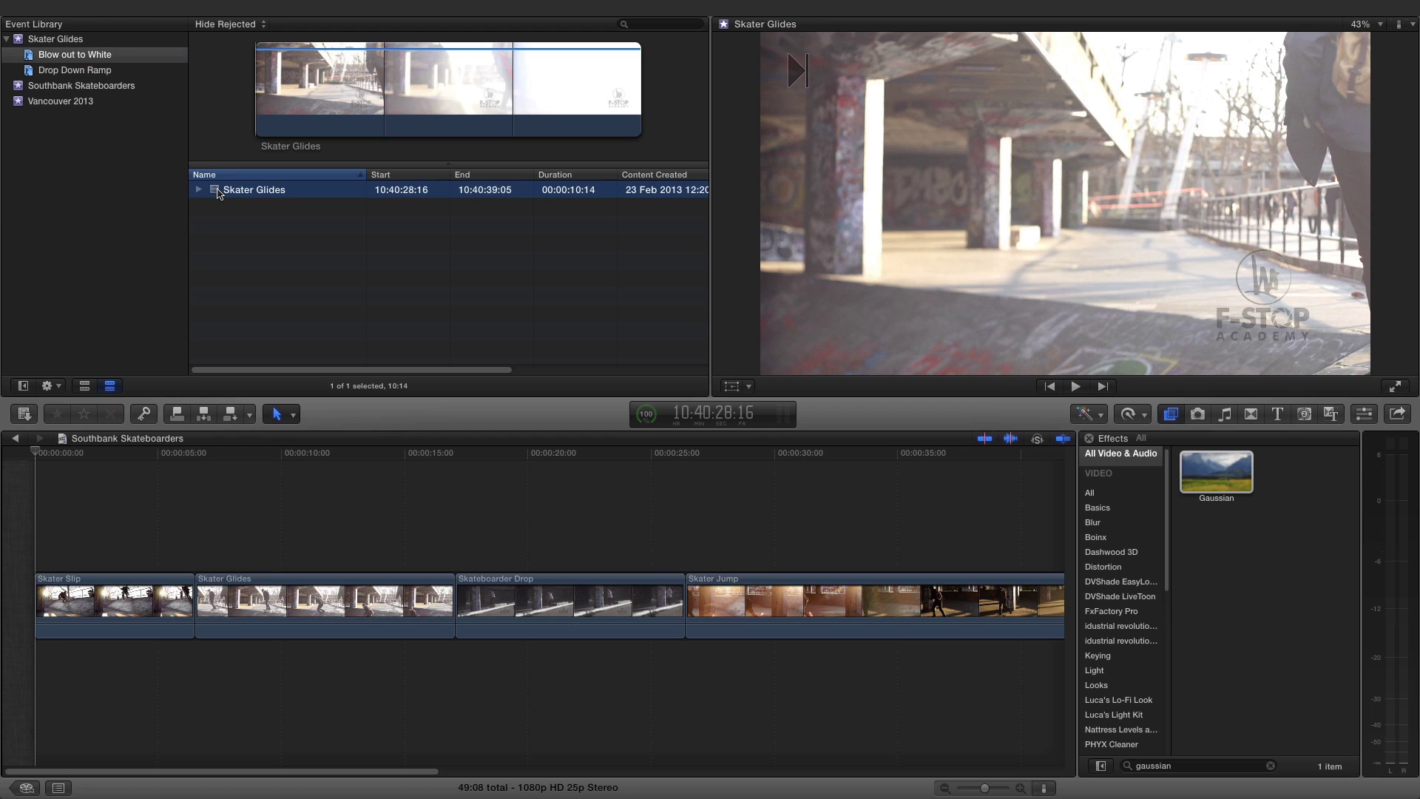
key("e")
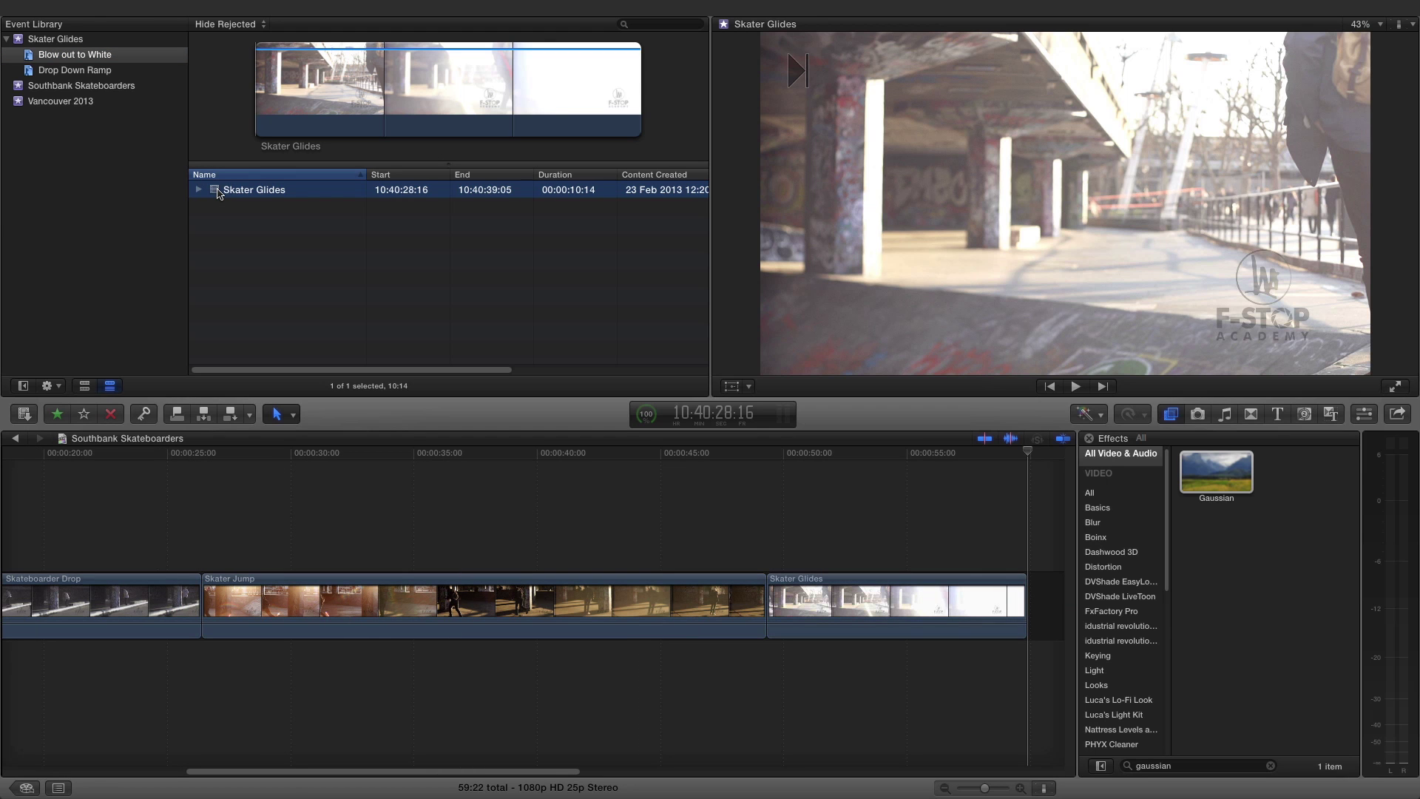
left_click(267, 470)
key("shift+z")
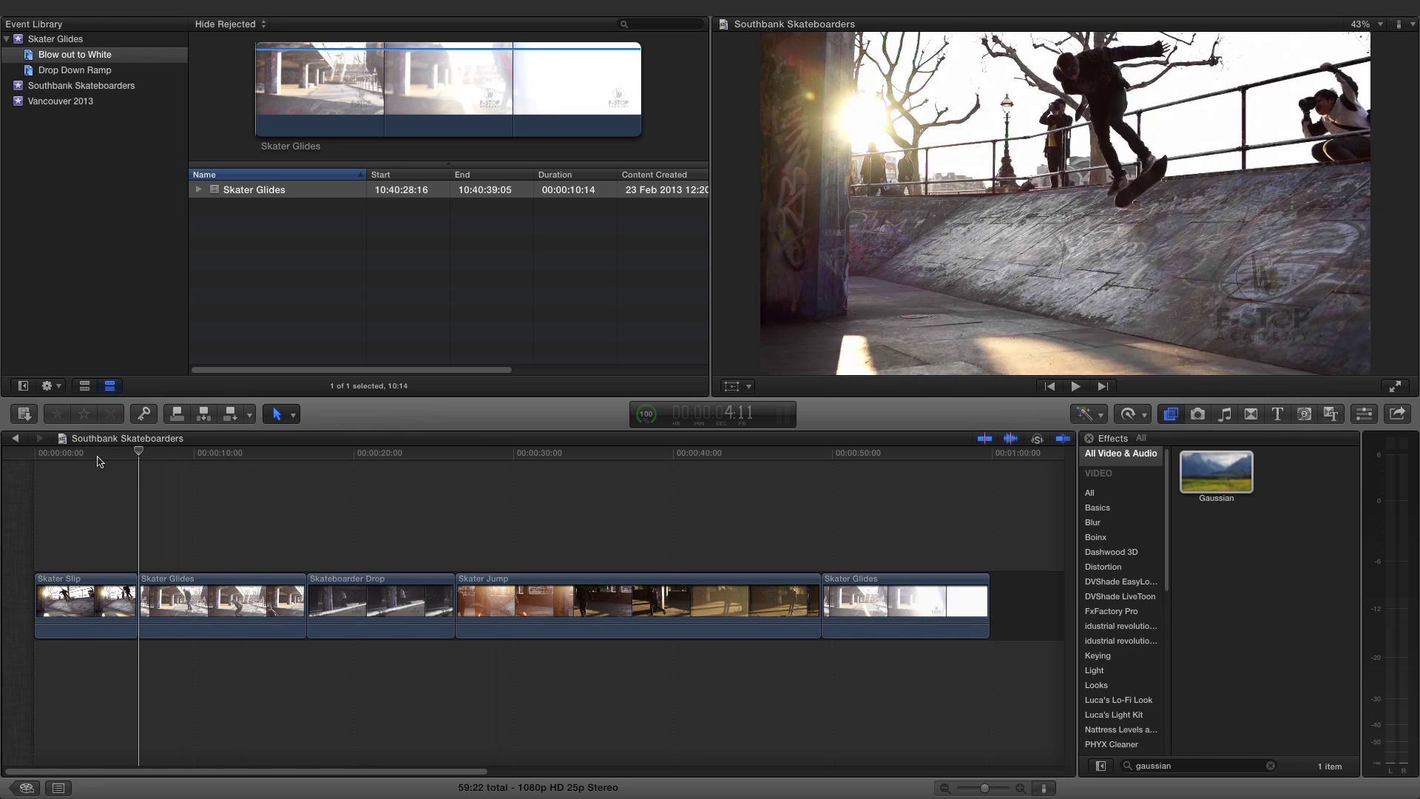
left_click(40, 471)
left_click_drag(40, 472, 654, 540)
Combine all timeline clips into the 'Southbank Skateboarders Clip' compound clip.
key("super+a")
key("alt+g")
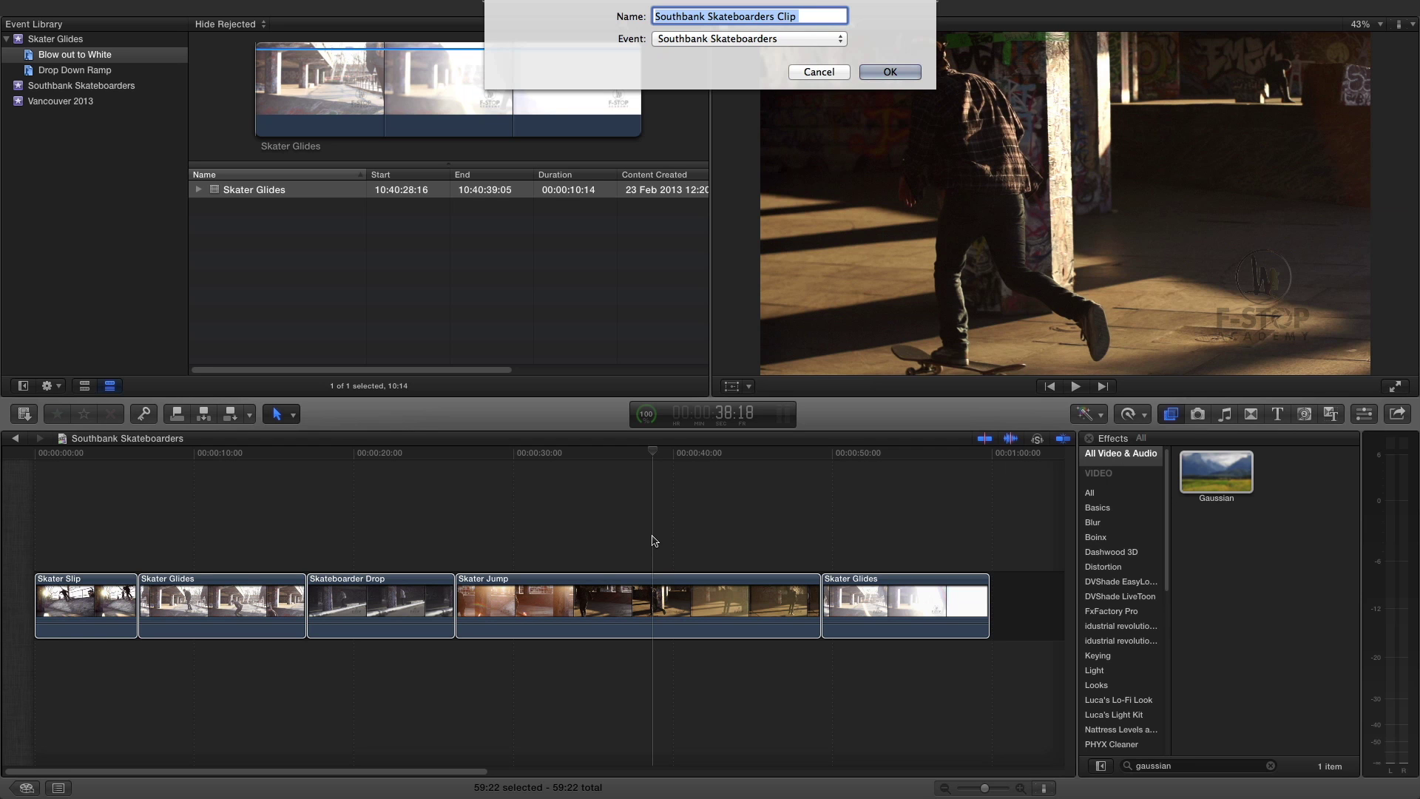
key("Return")
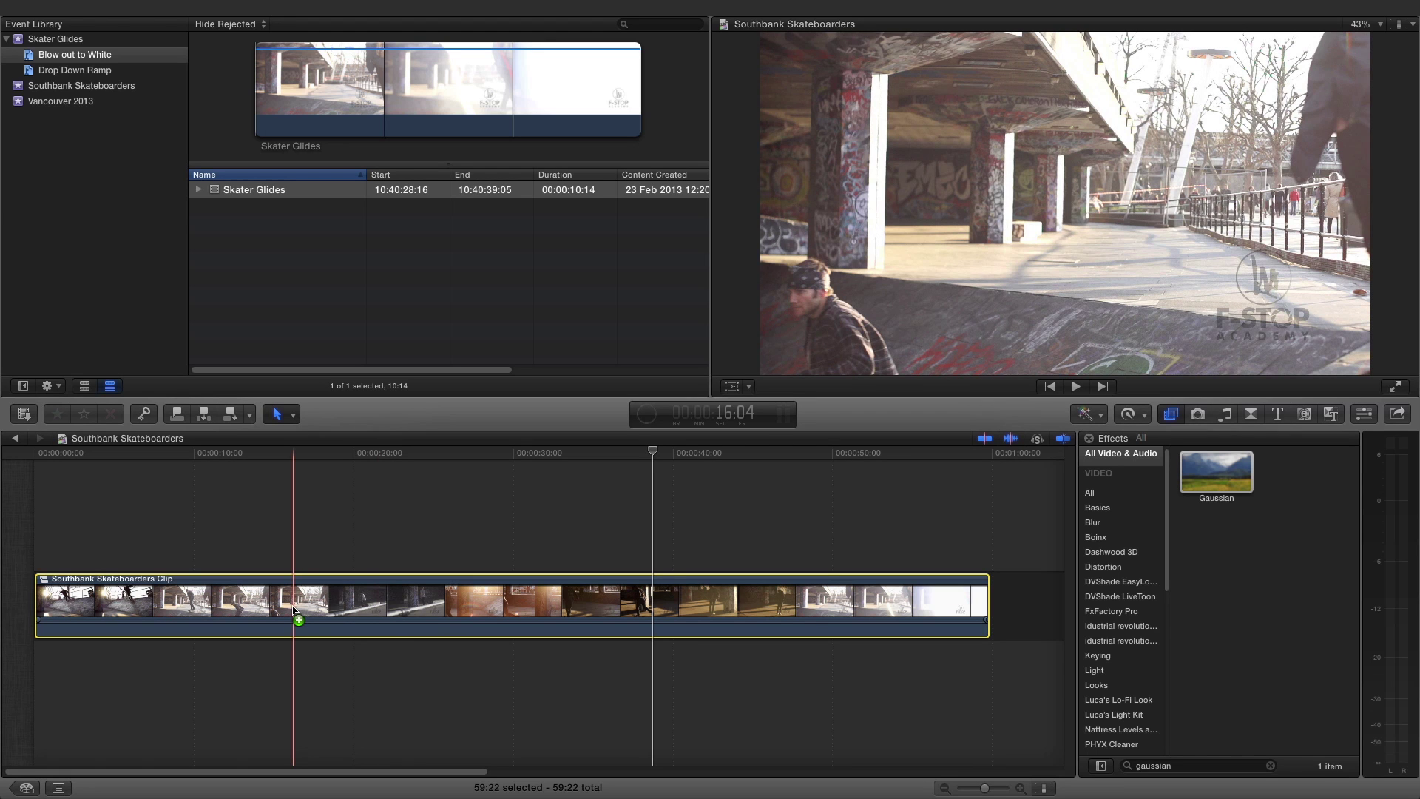
Duplicate the compound onto a layer above and apply Gaussian blur to the copy.
left_click_drag(295, 608, 294, 536)
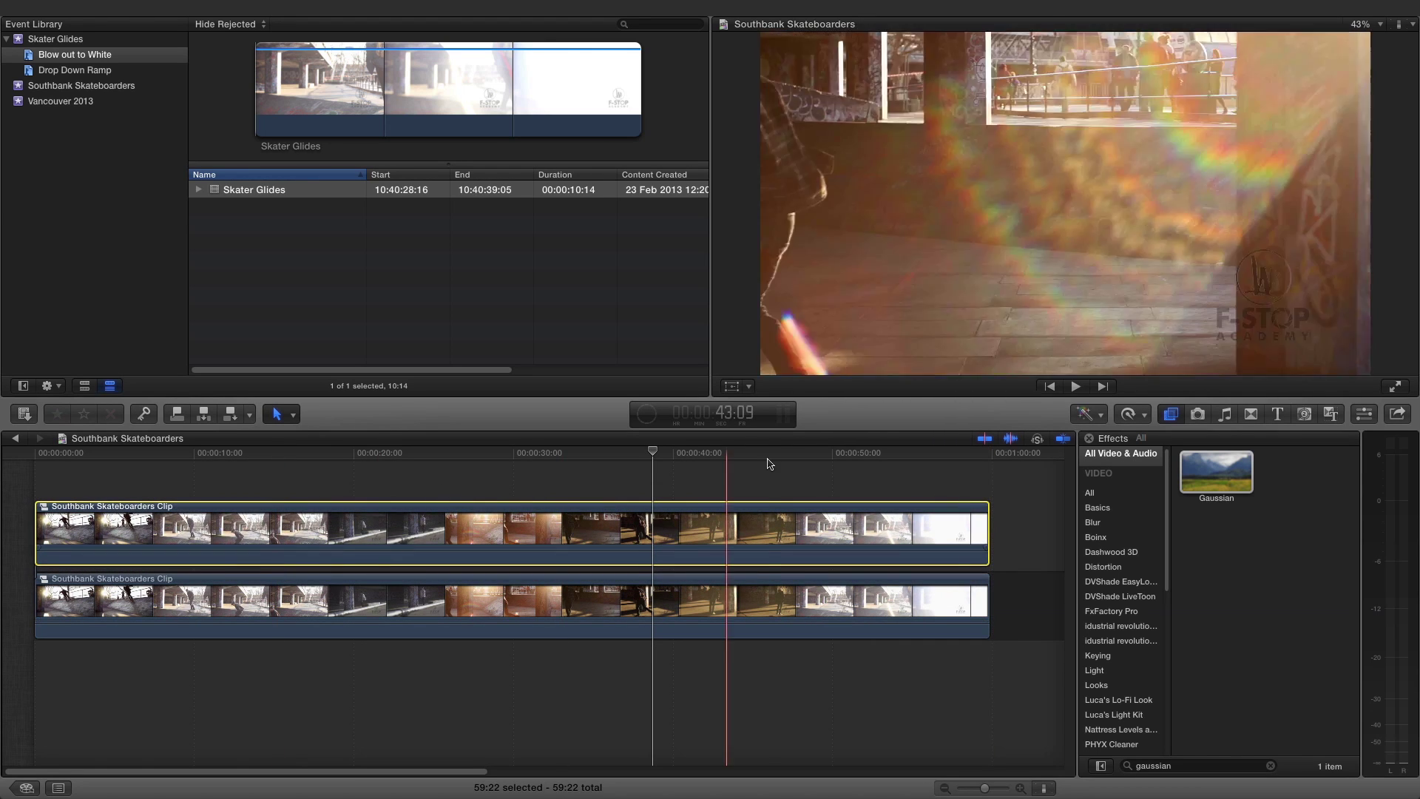
left_click_drag(1205, 470, 941, 516)
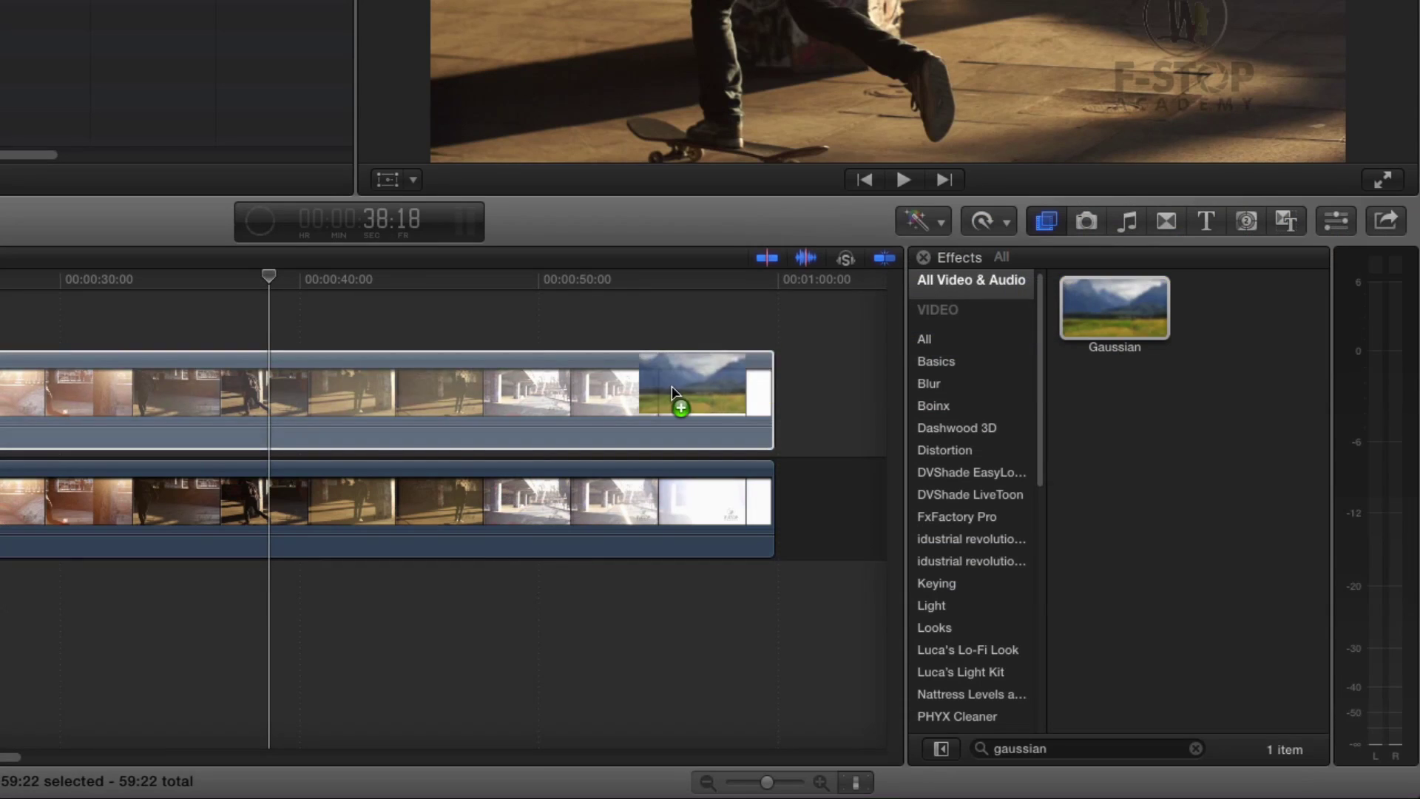
left_click_drag(672, 392, 674, 394)
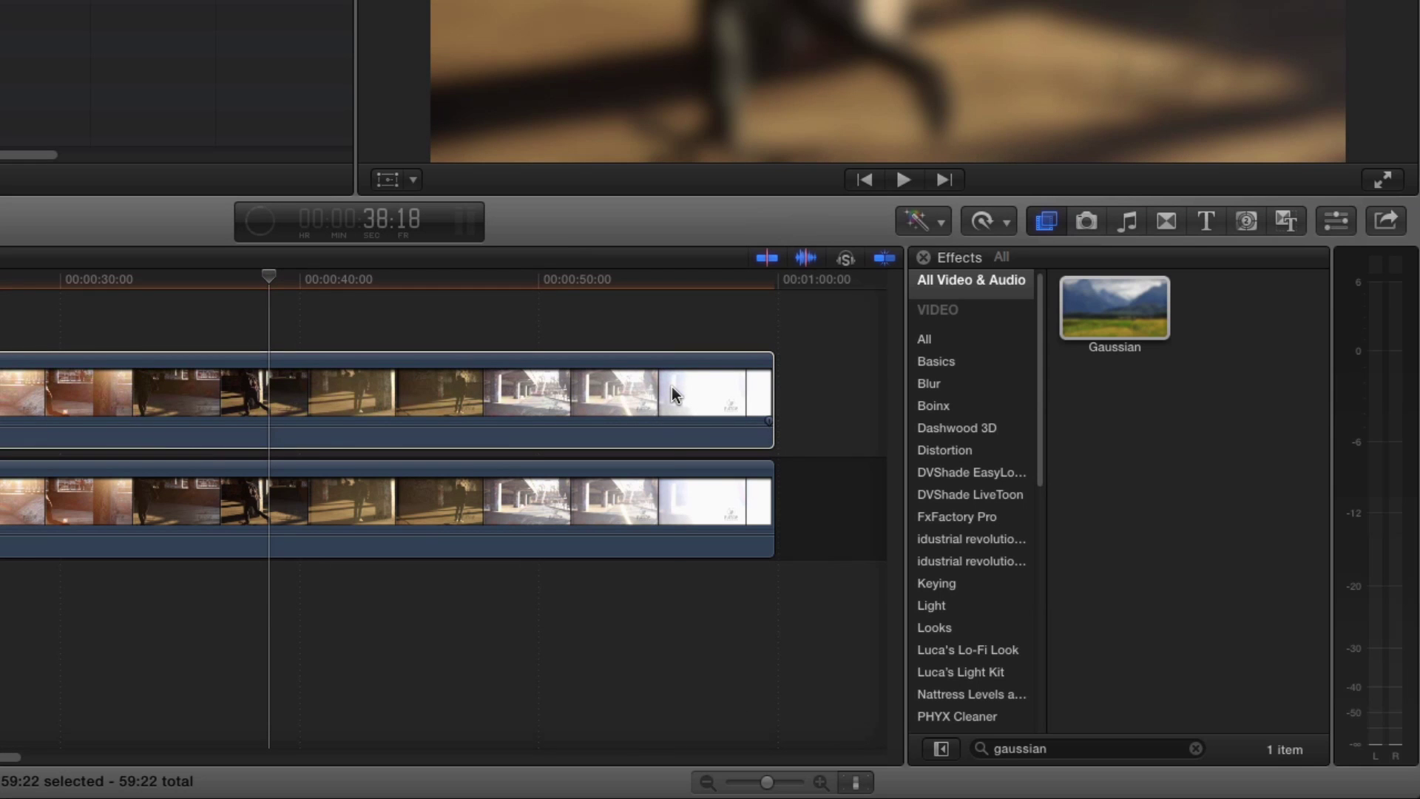
Set the blurred top clip's blend mode to Overlay.
left_click(671, 379)
left_click(1343, 229)
left_click_drag(1412, 285, 1414, 569)
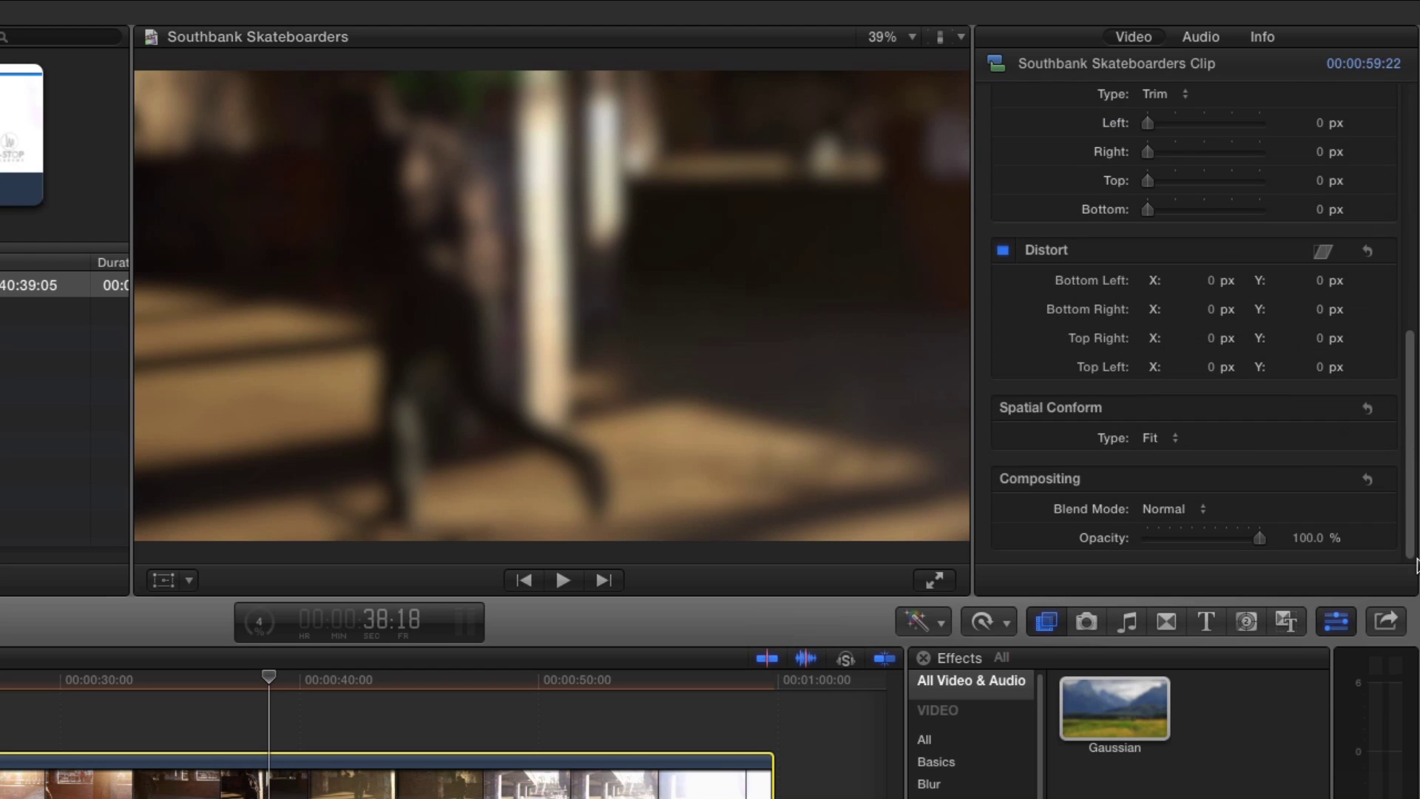
left_click(1197, 516)
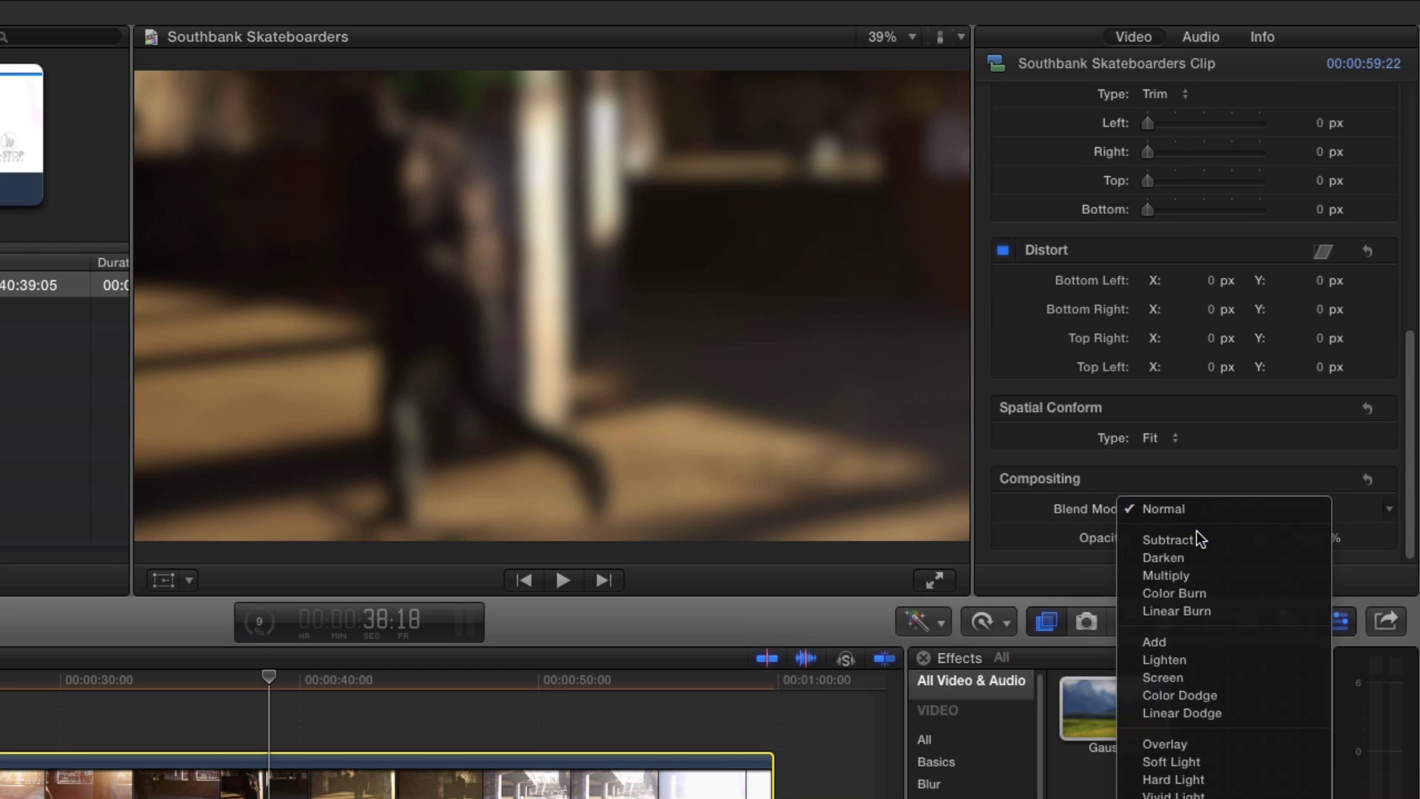
left_click(1194, 743)
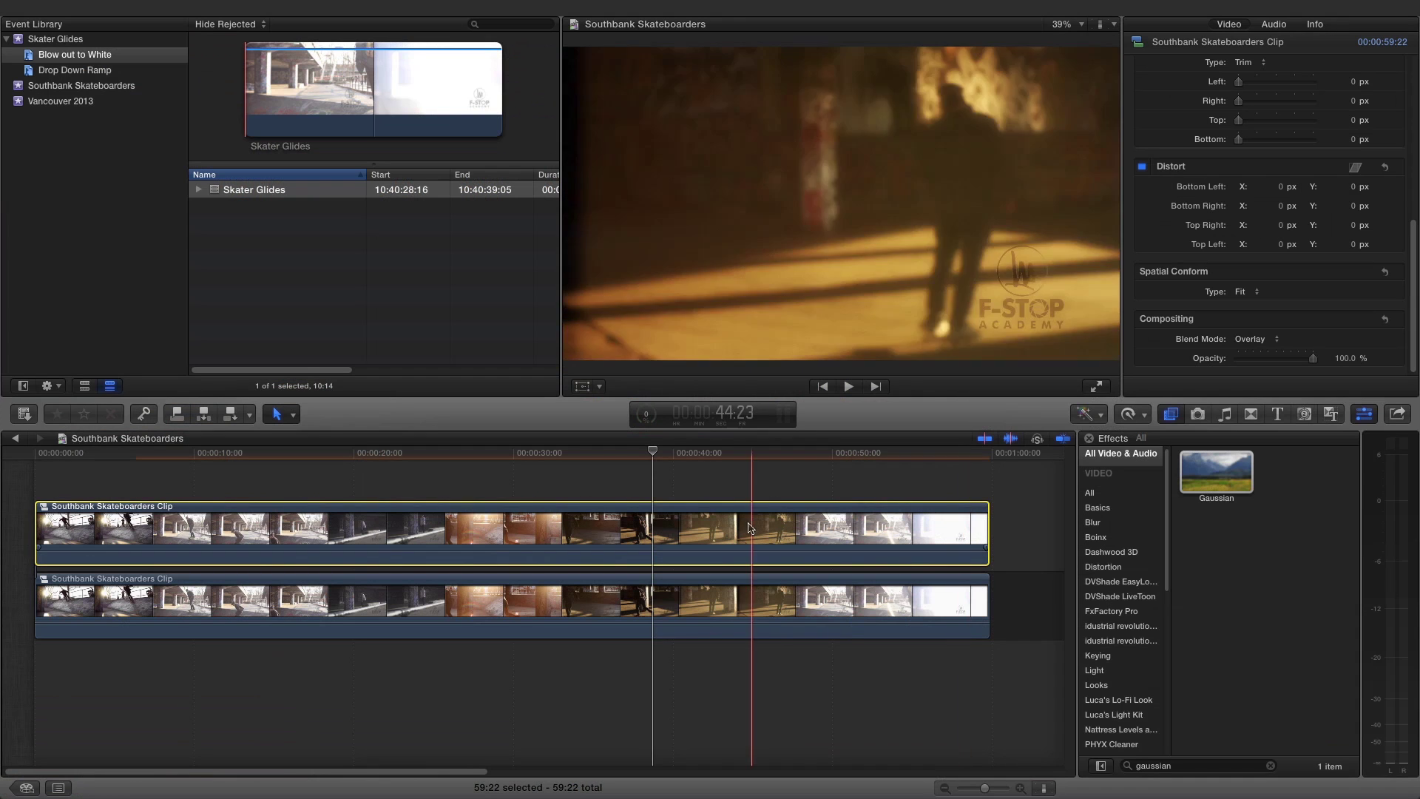
left_click(587, 454)
left_click_drag(587, 458, 215, 511)
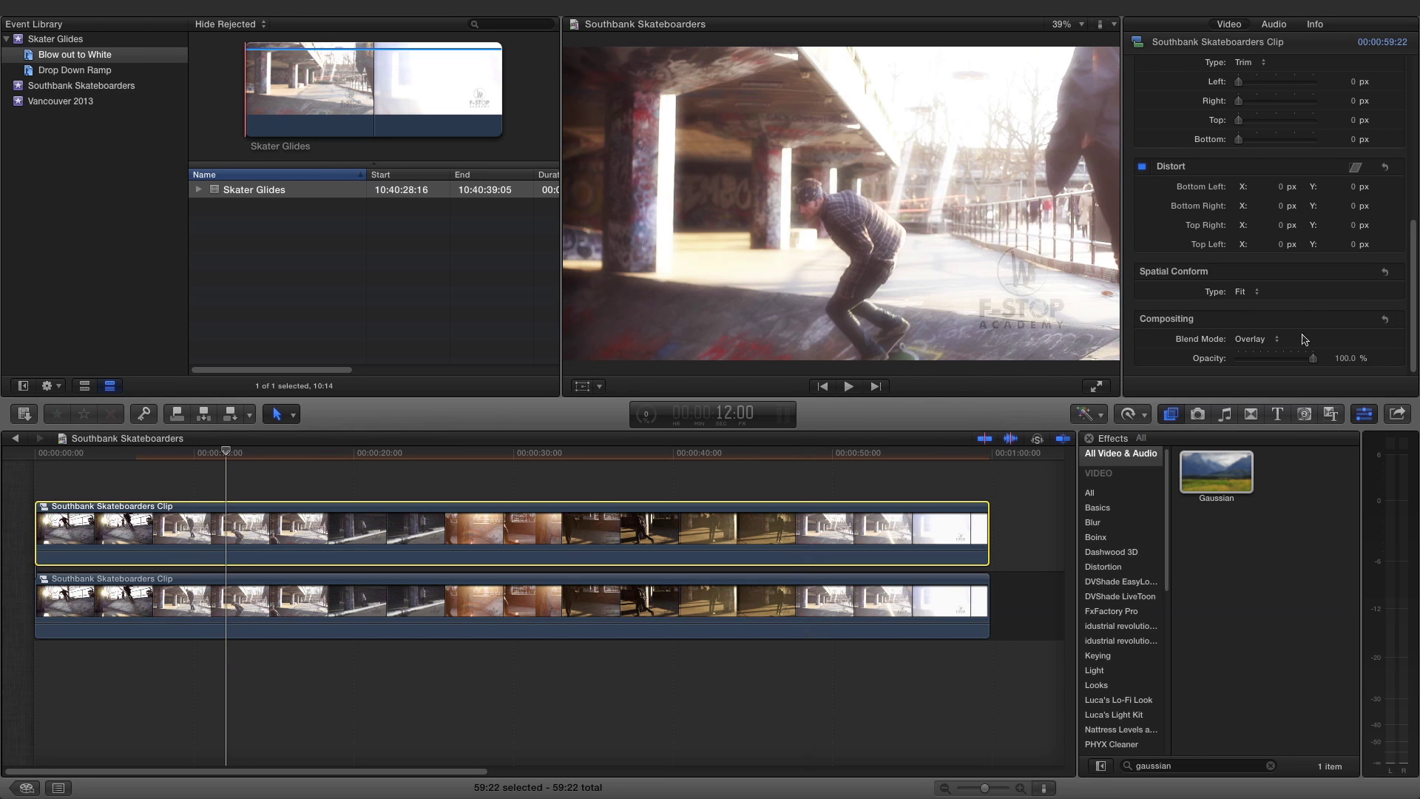
Set the top clip's opacity to 50% and scrub to review the blend.
left_click(1340, 358)
type("50")
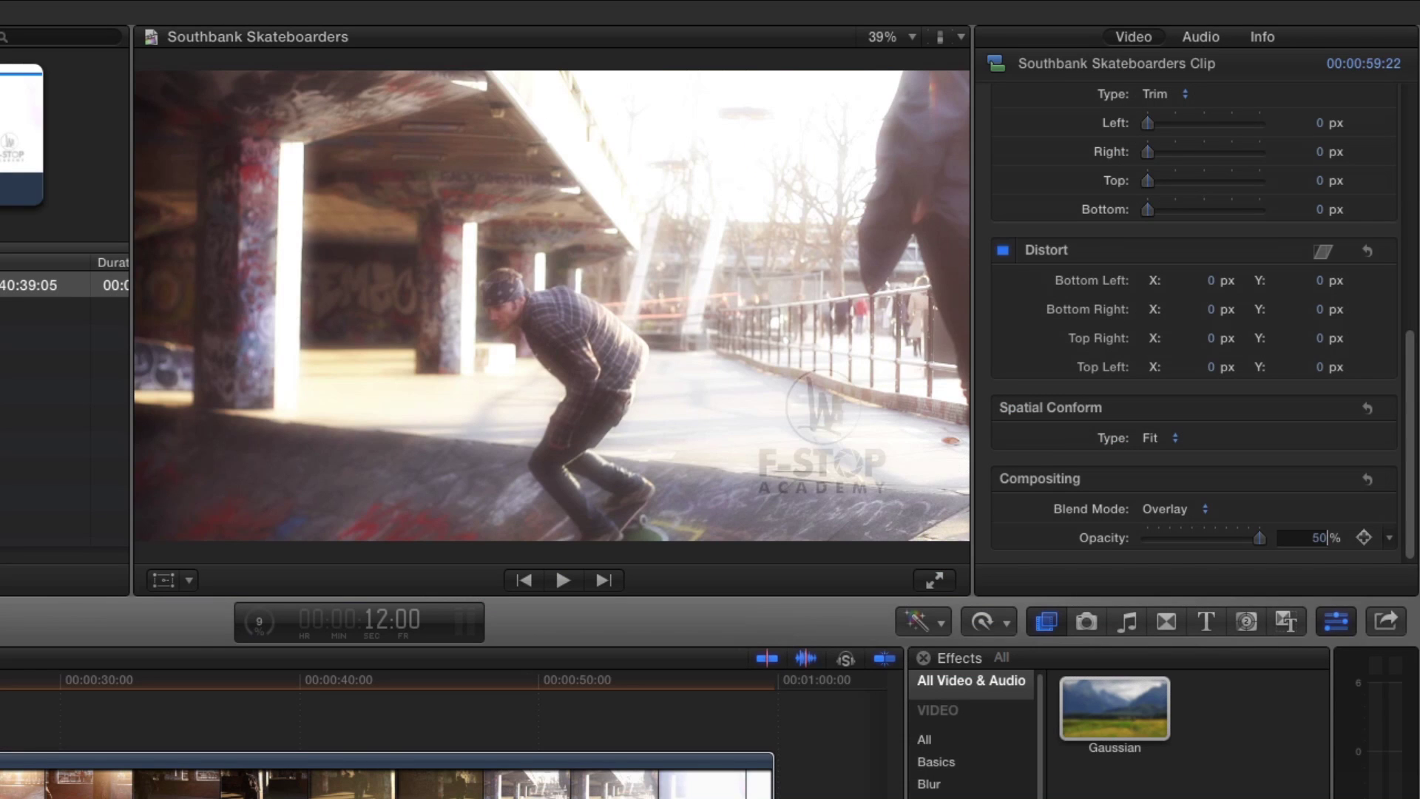
key("Return")
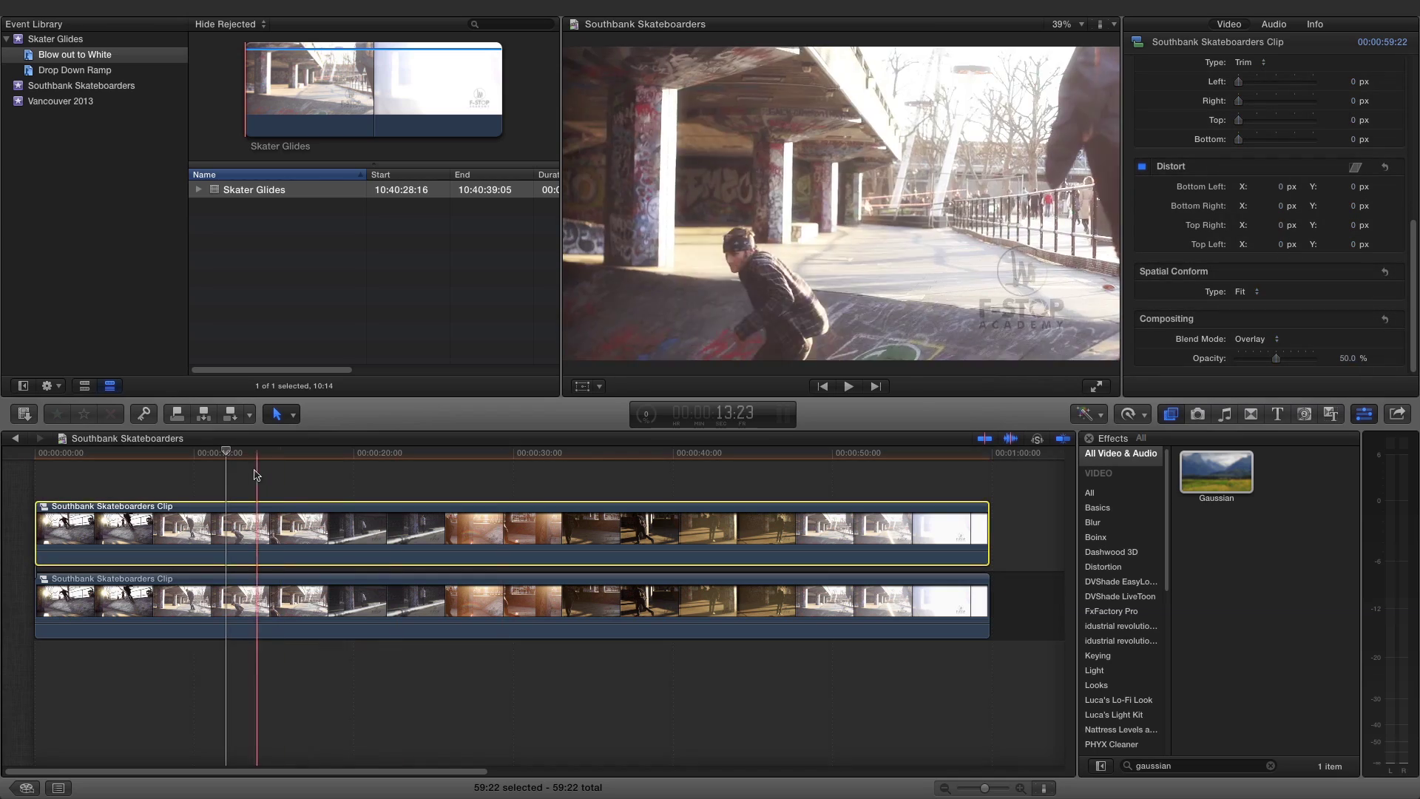
left_click_drag(229, 457, 618, 465)
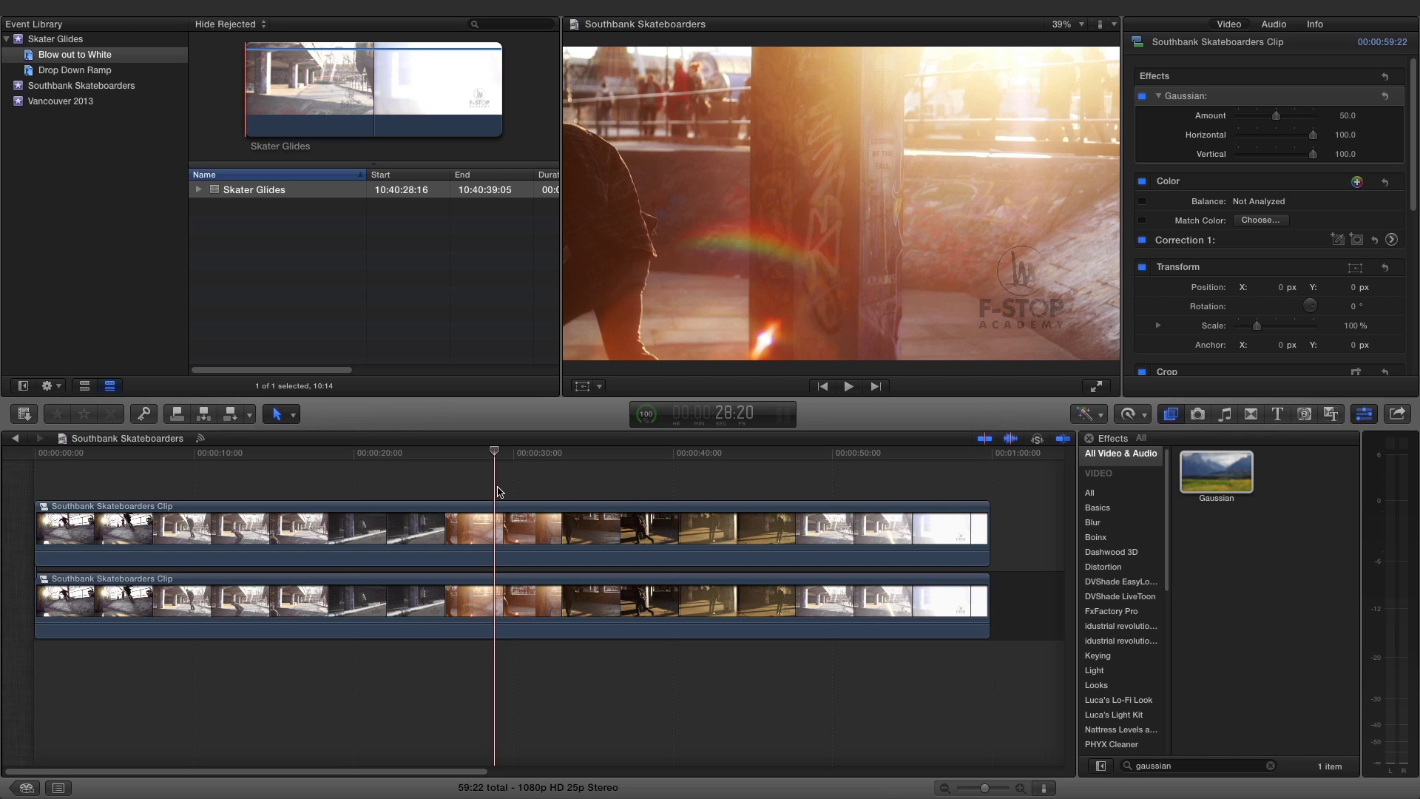
Export a master file for Cantemo Agent named 'Southbank Skateboarders Review'.
key("super+e")
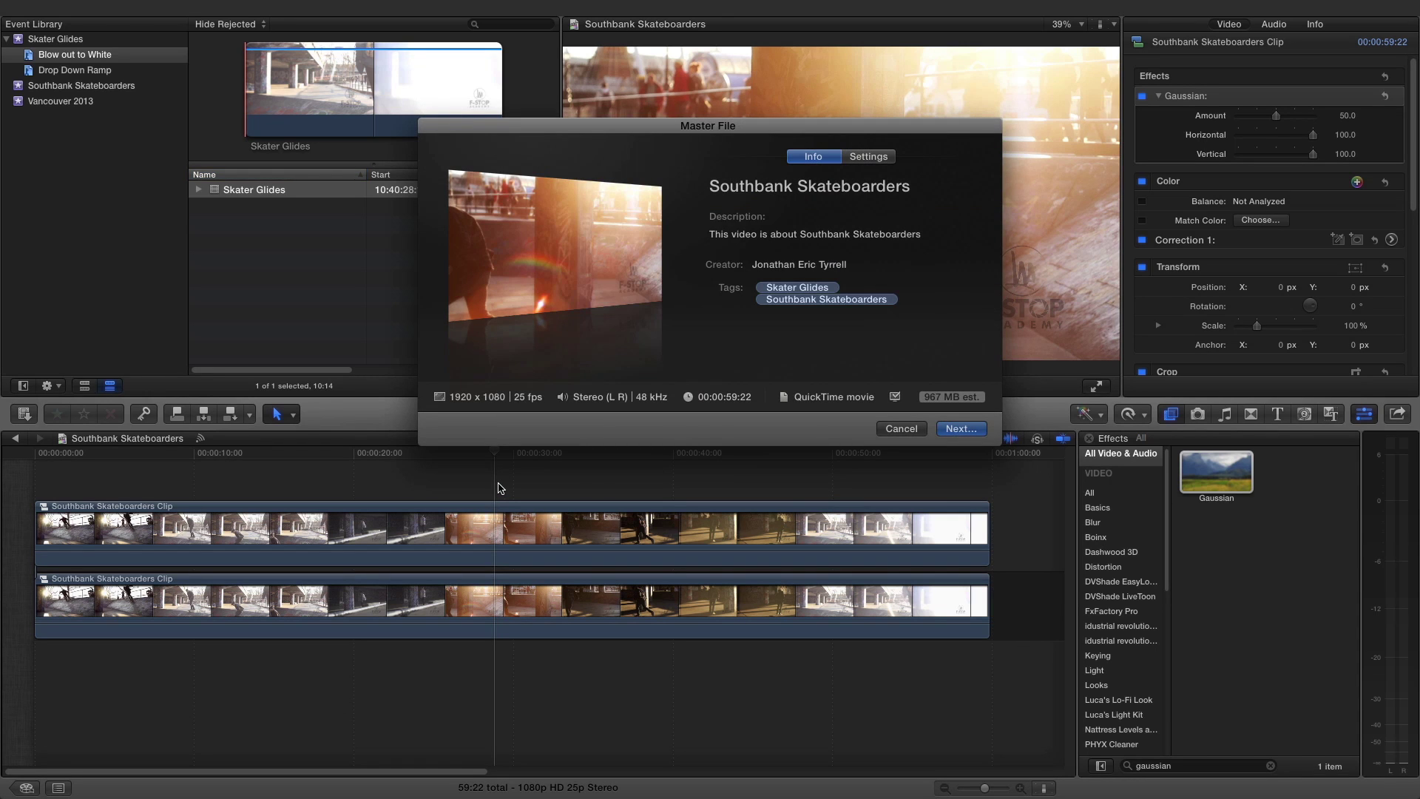
left_click(876, 157)
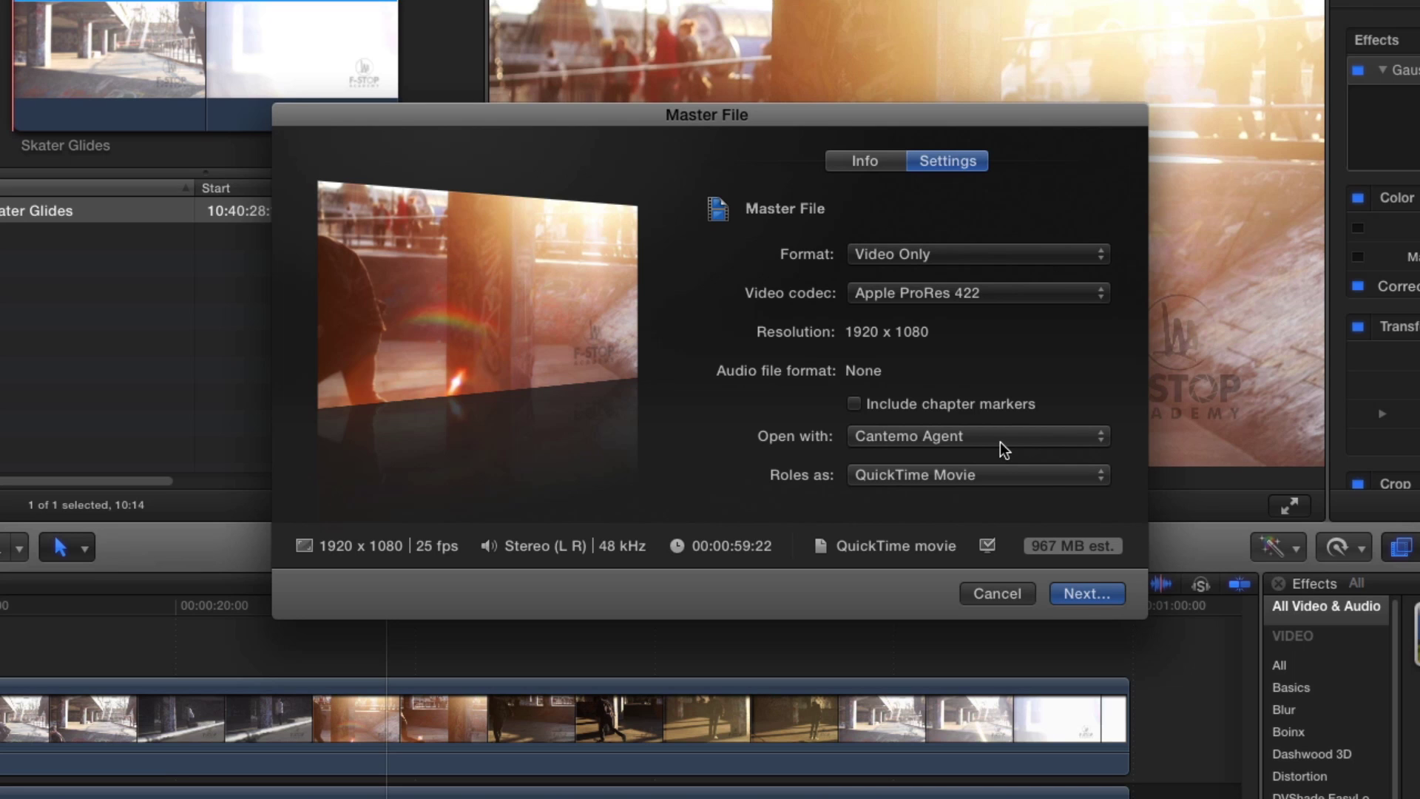
left_click(1089, 593)
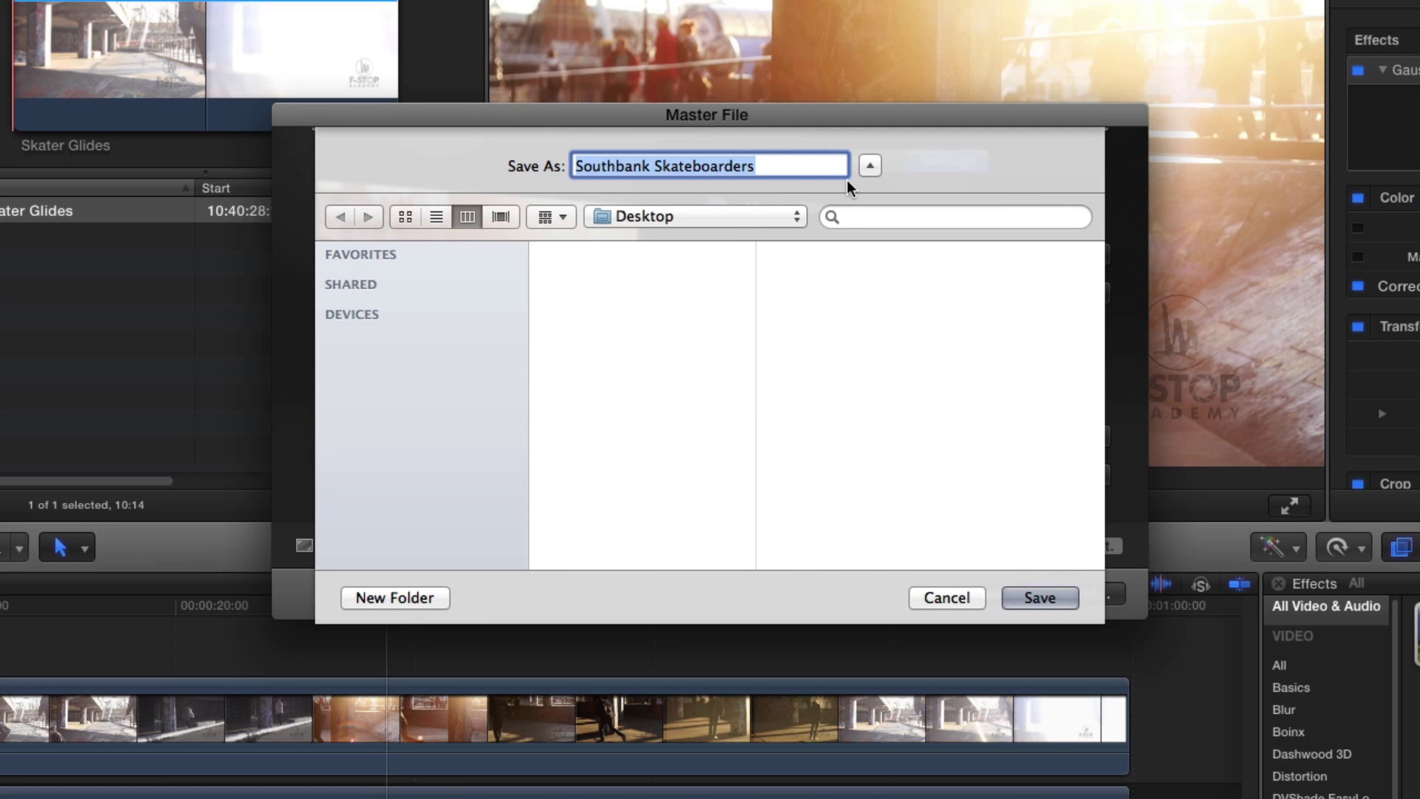
left_click(804, 167)
type("Review")
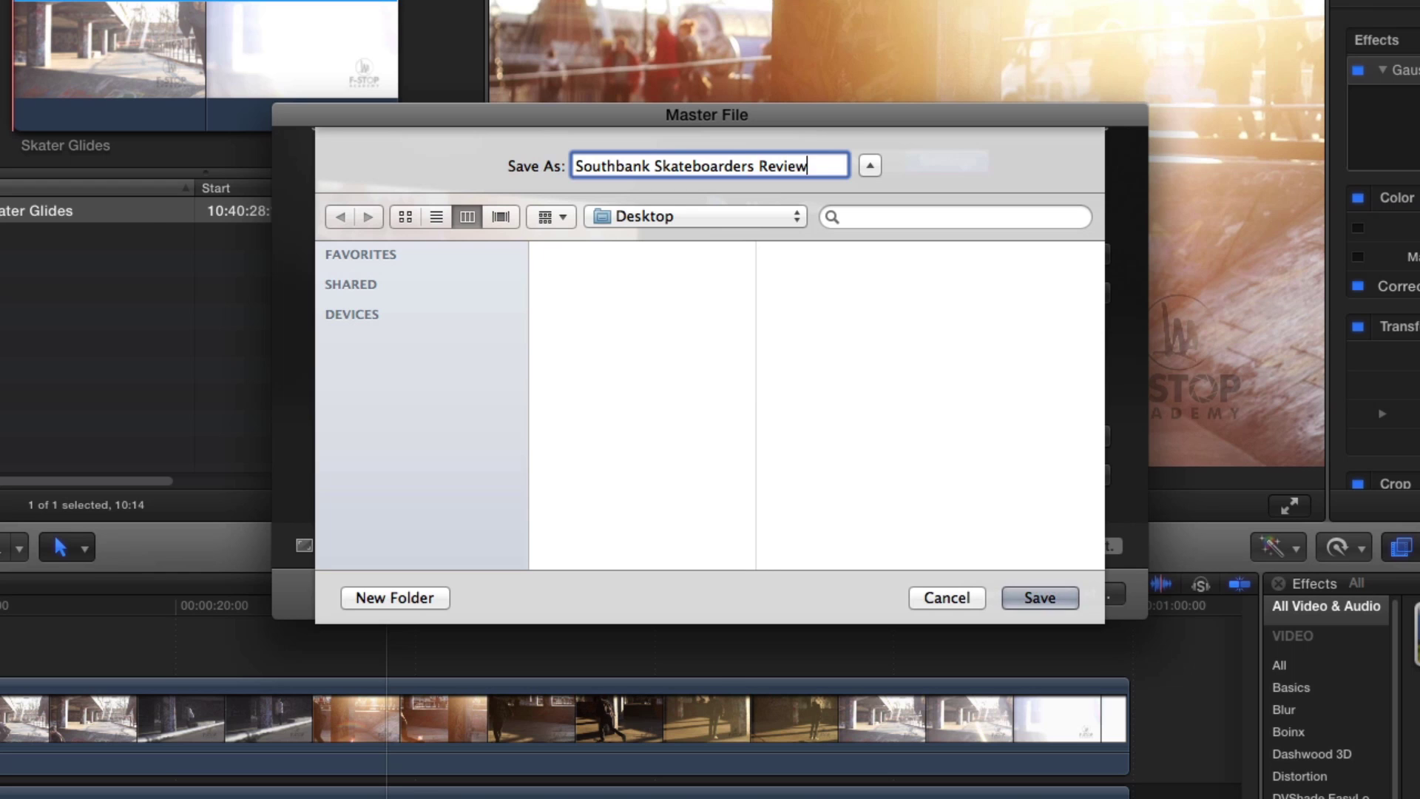
key("Return")
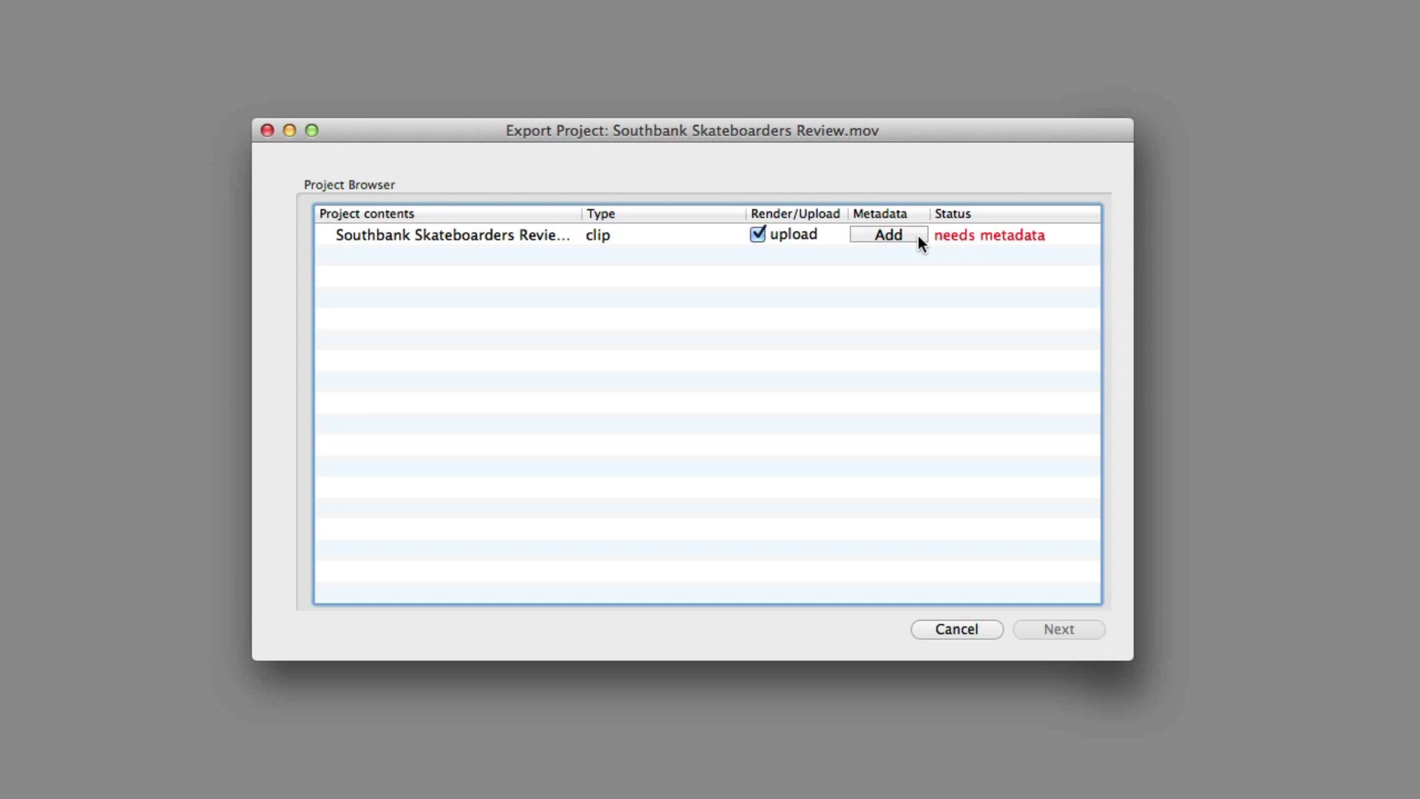
Add keywords 'skateboarders, Southbank, London' and description 'Skateboarders on the Southbank'.
left_click(917, 235)
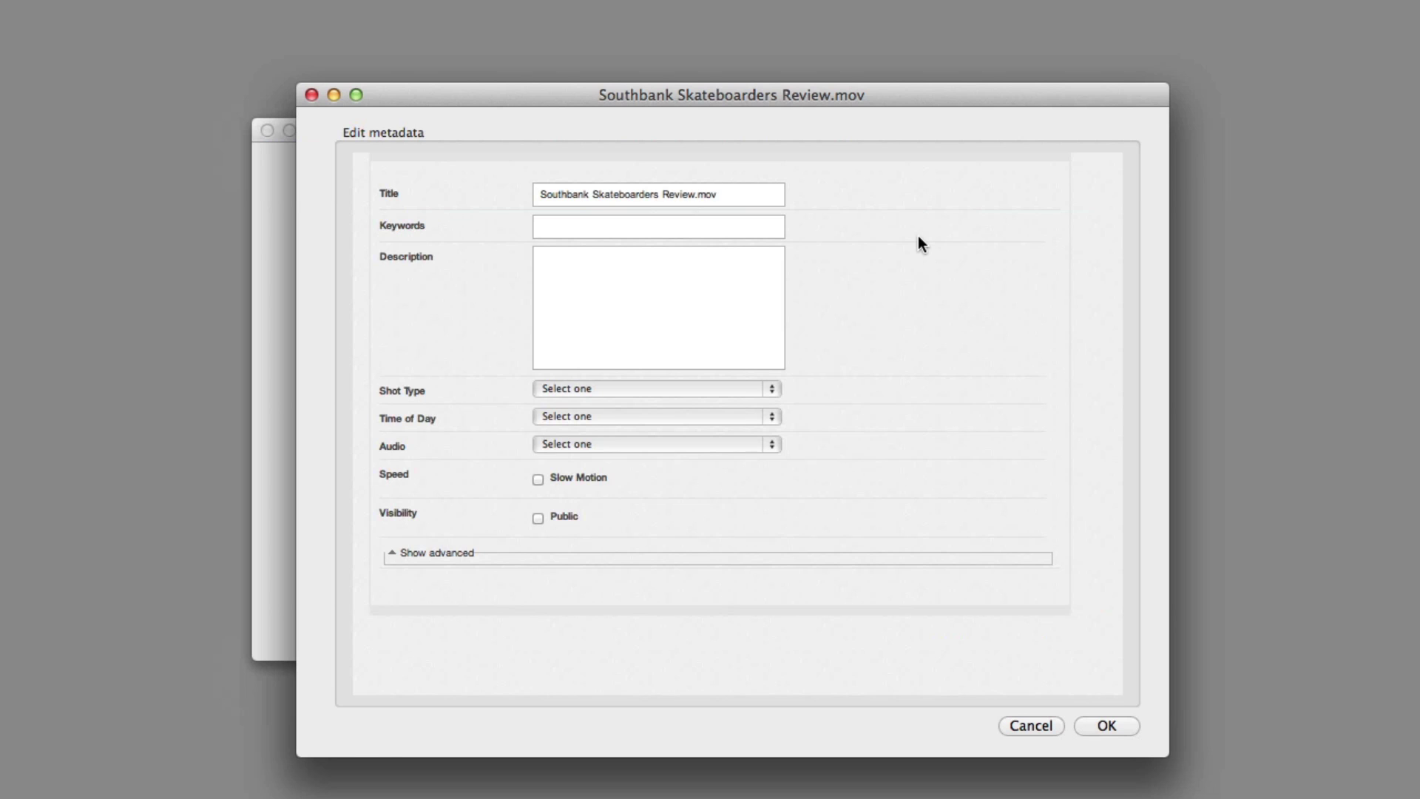
left_click(758, 229)
type("skateboarders, Sout")
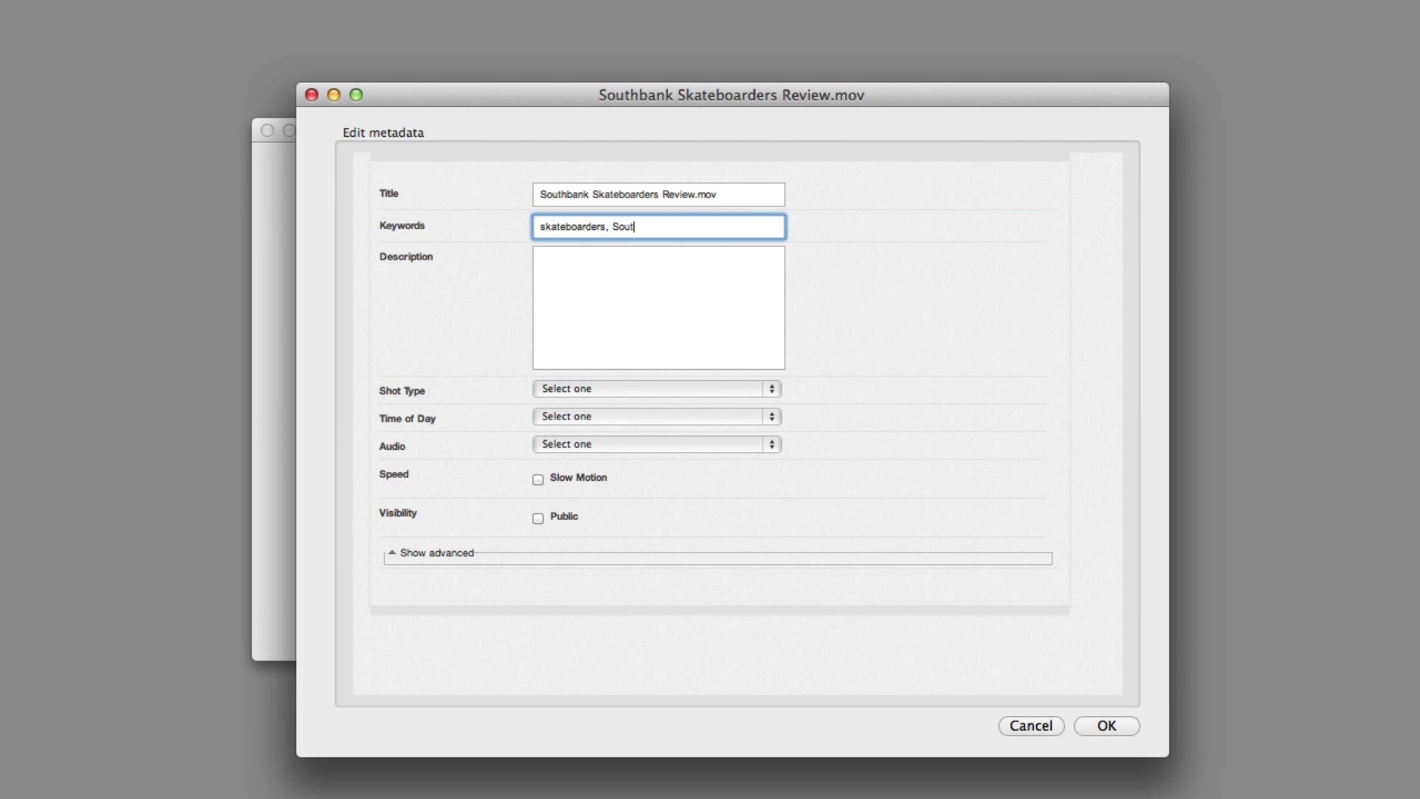
type("hbank, London")
key("Tab")
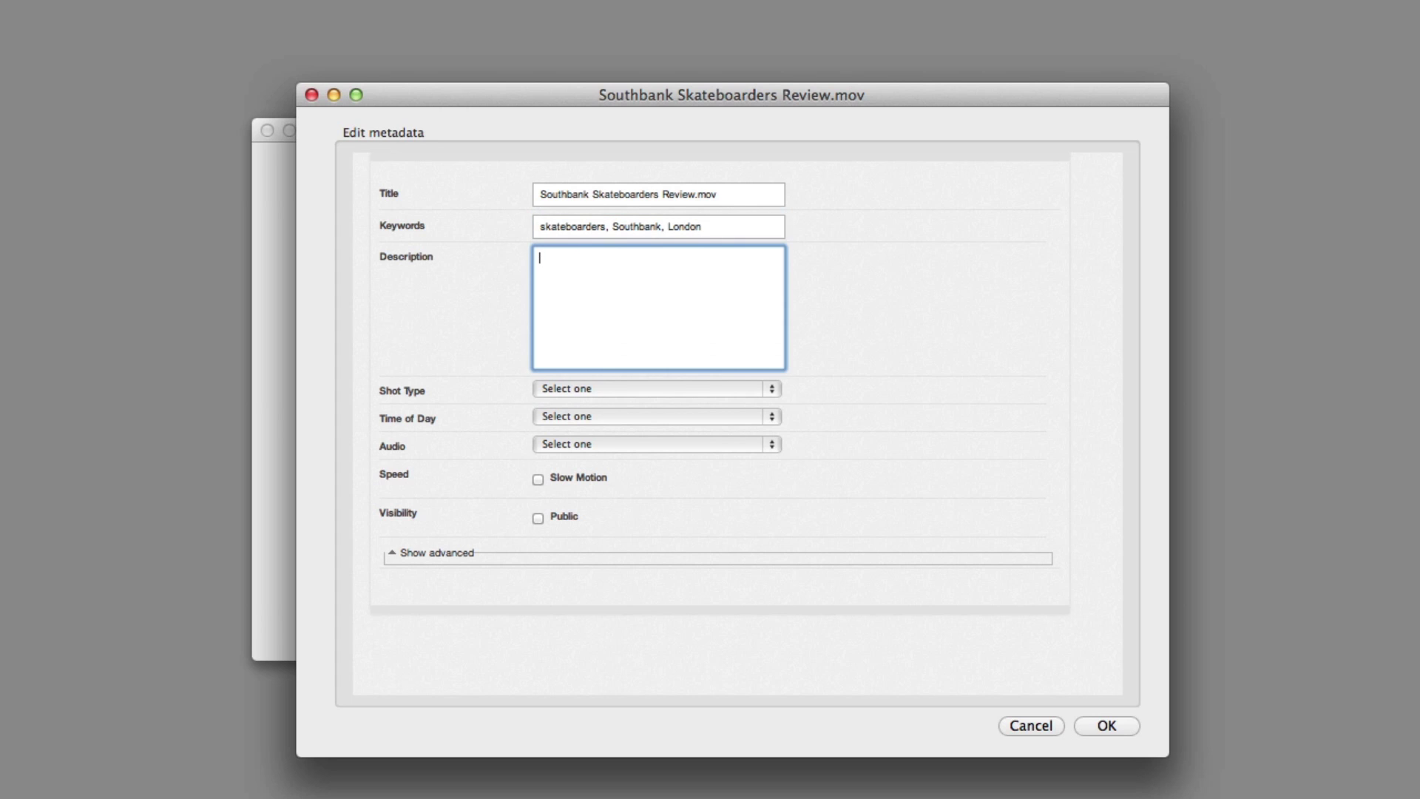
type("Skateboarders on the Southbank")
Choose Various, Afternoon, MOS and Slow Motion, confirm the metadata, and start the upload.
left_click(684, 389)
left_click(665, 401)
left_click(658, 416)
left_click(655, 470)
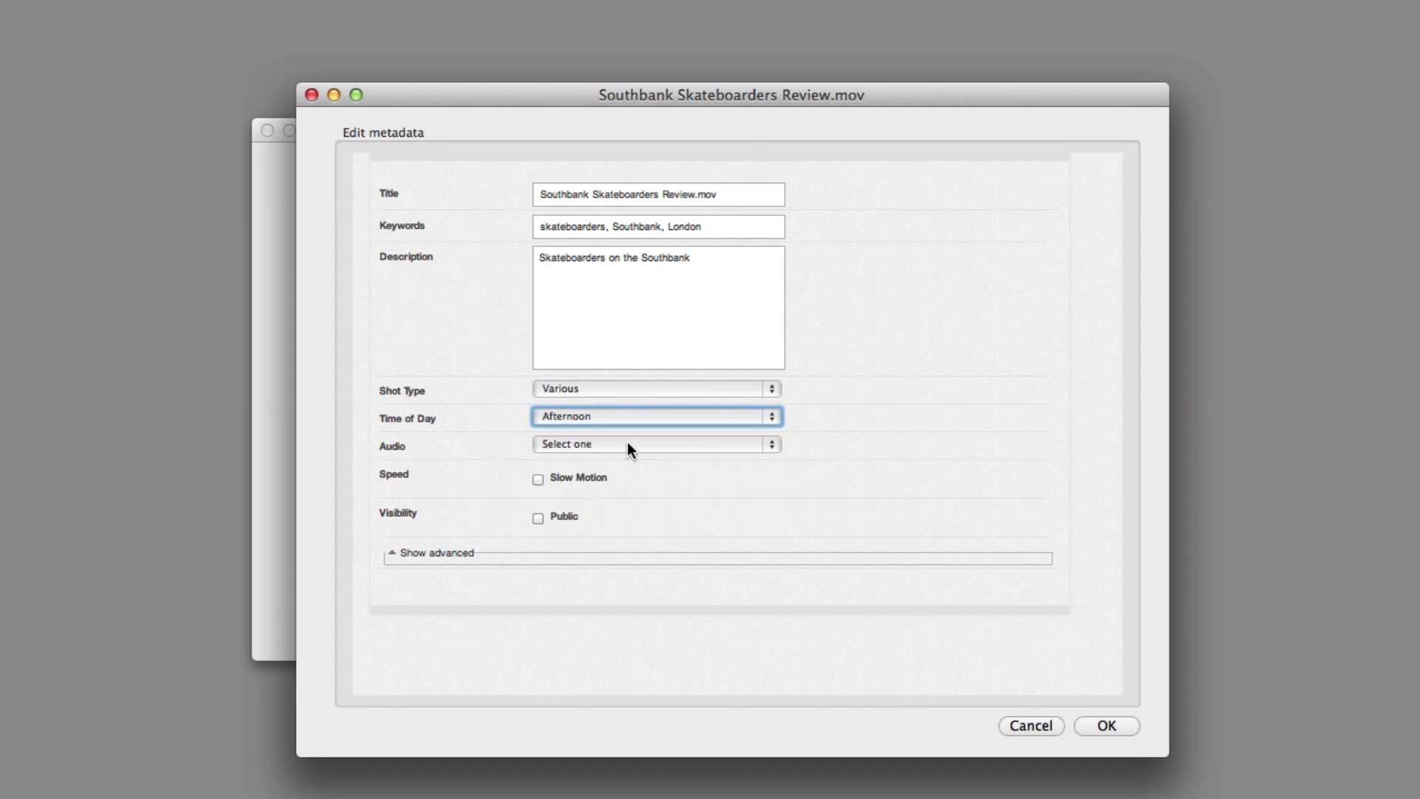
left_click(628, 442)
left_click(626, 486)
left_click(538, 480)
left_click(1117, 725)
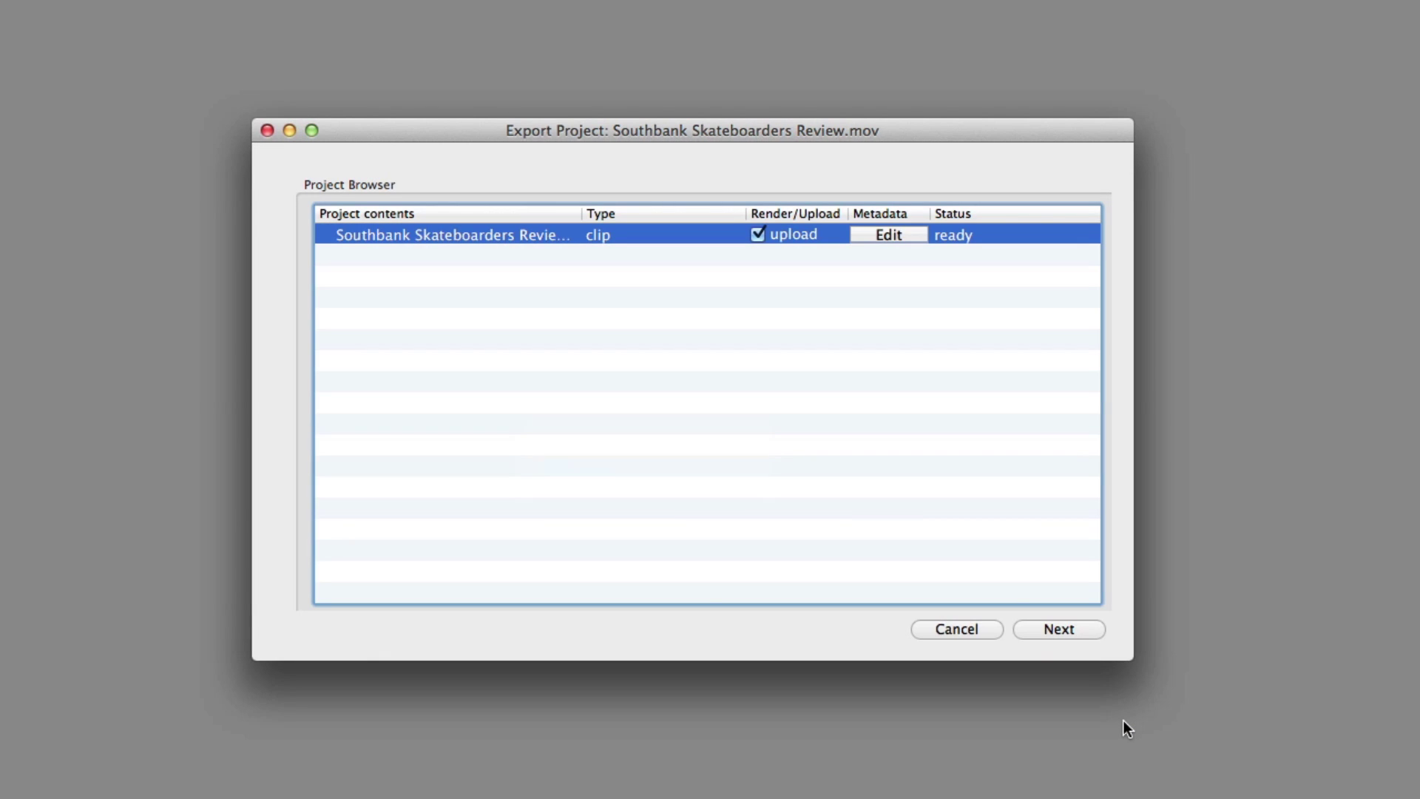
left_click(1080, 629)
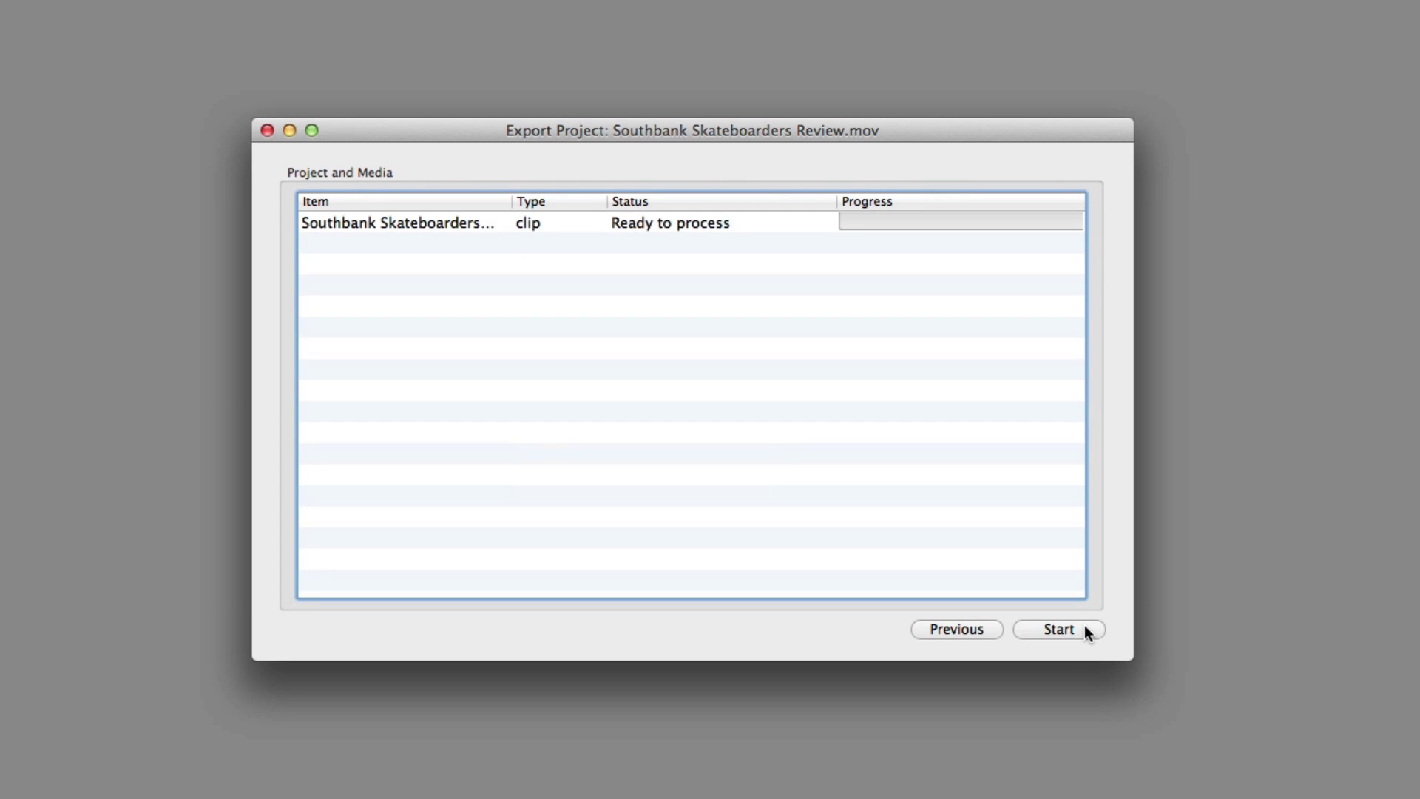
left_click(1085, 627)
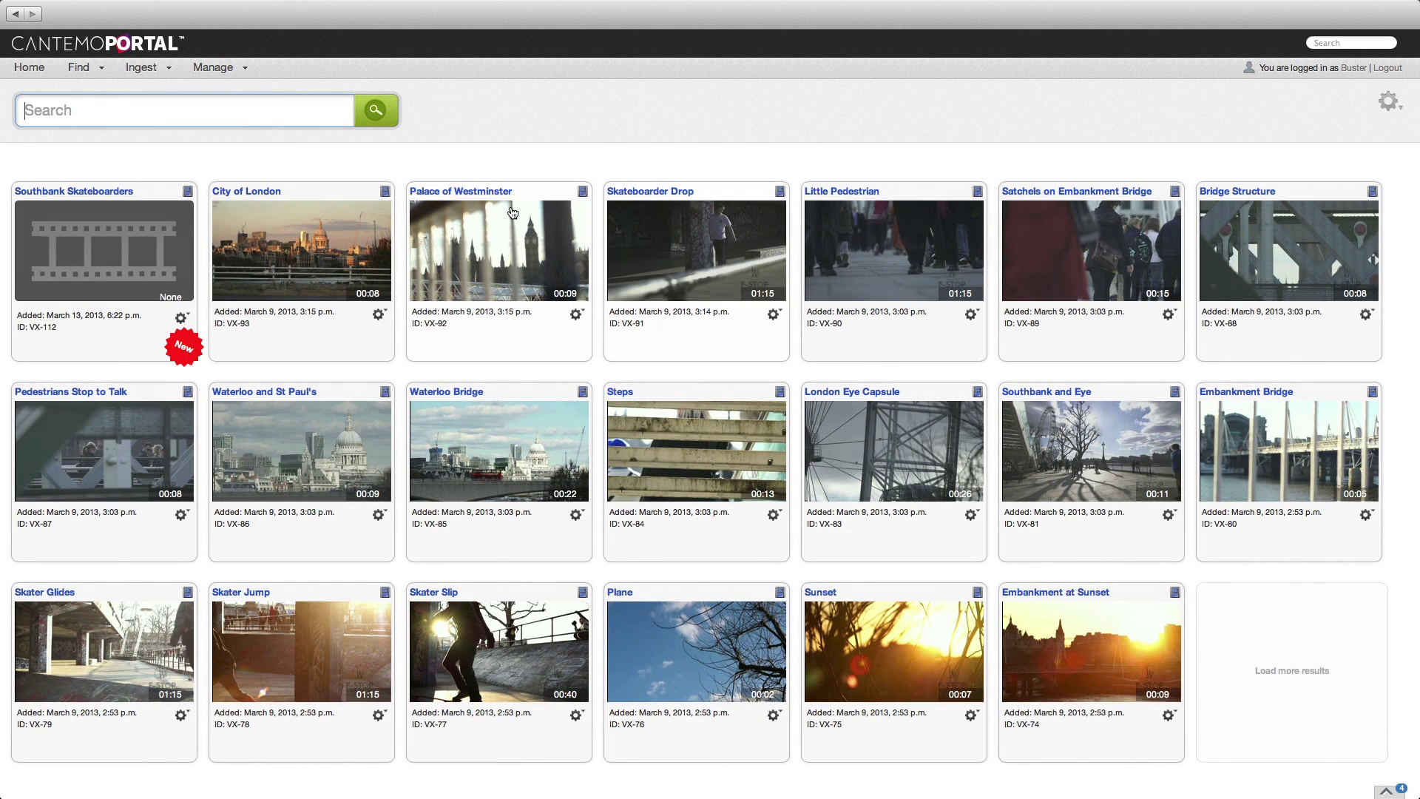
Refresh the Home list and open the new Southbank Skateboarders Review item.
left_click(37, 75)
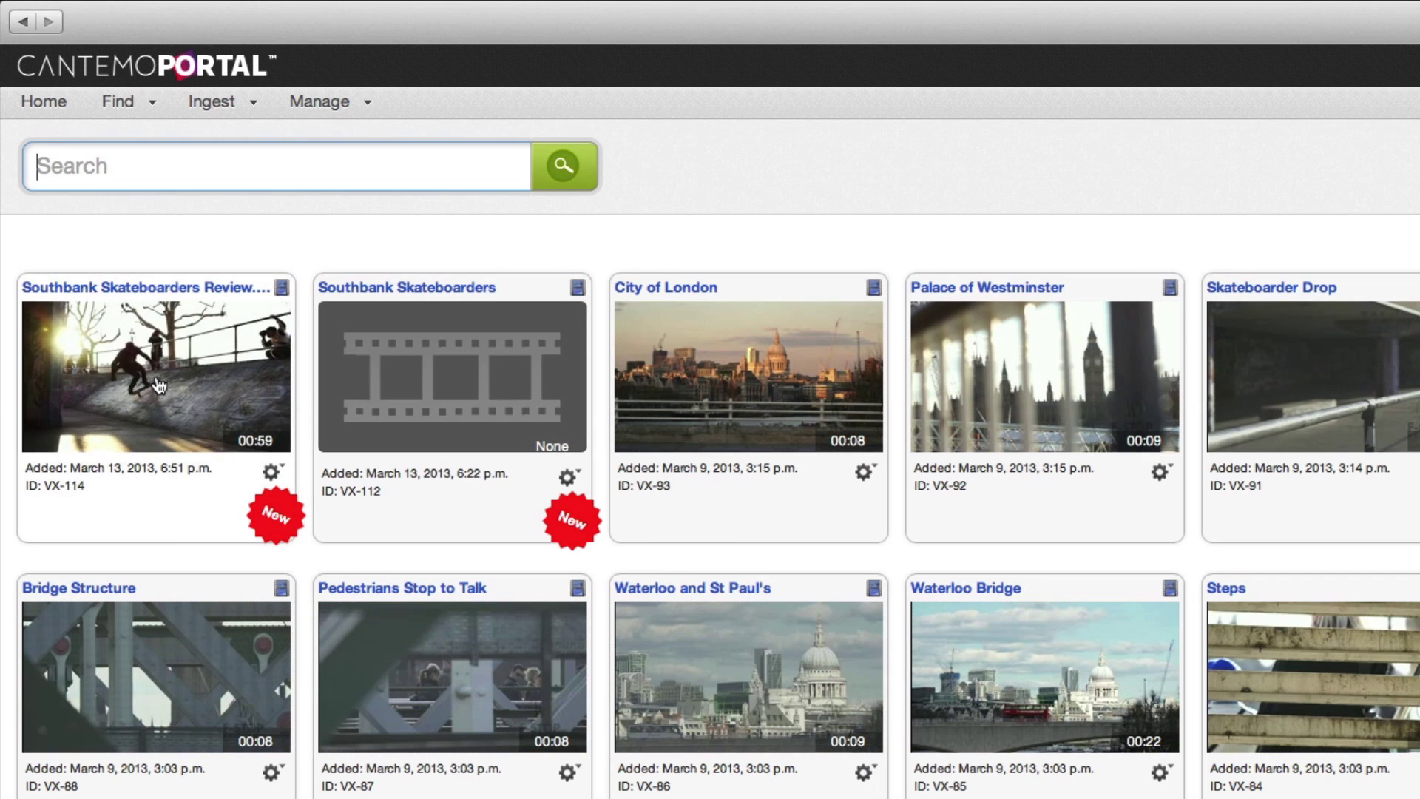
left_click(65, 250)
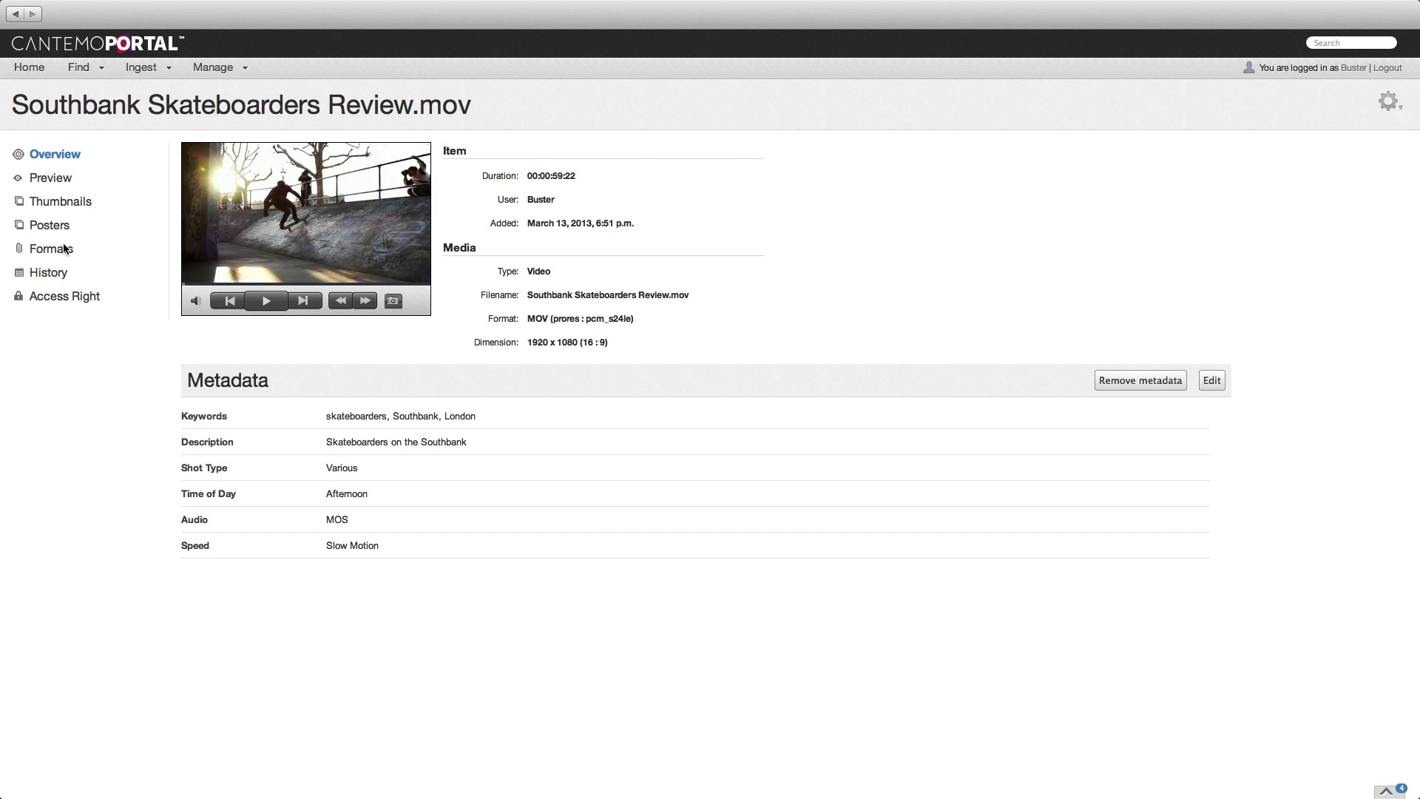
Play the Southbank Skateboarders Review.mov preview at 8x, pausing on the blurred section at 00:00:44:11.
left_click(52, 183)
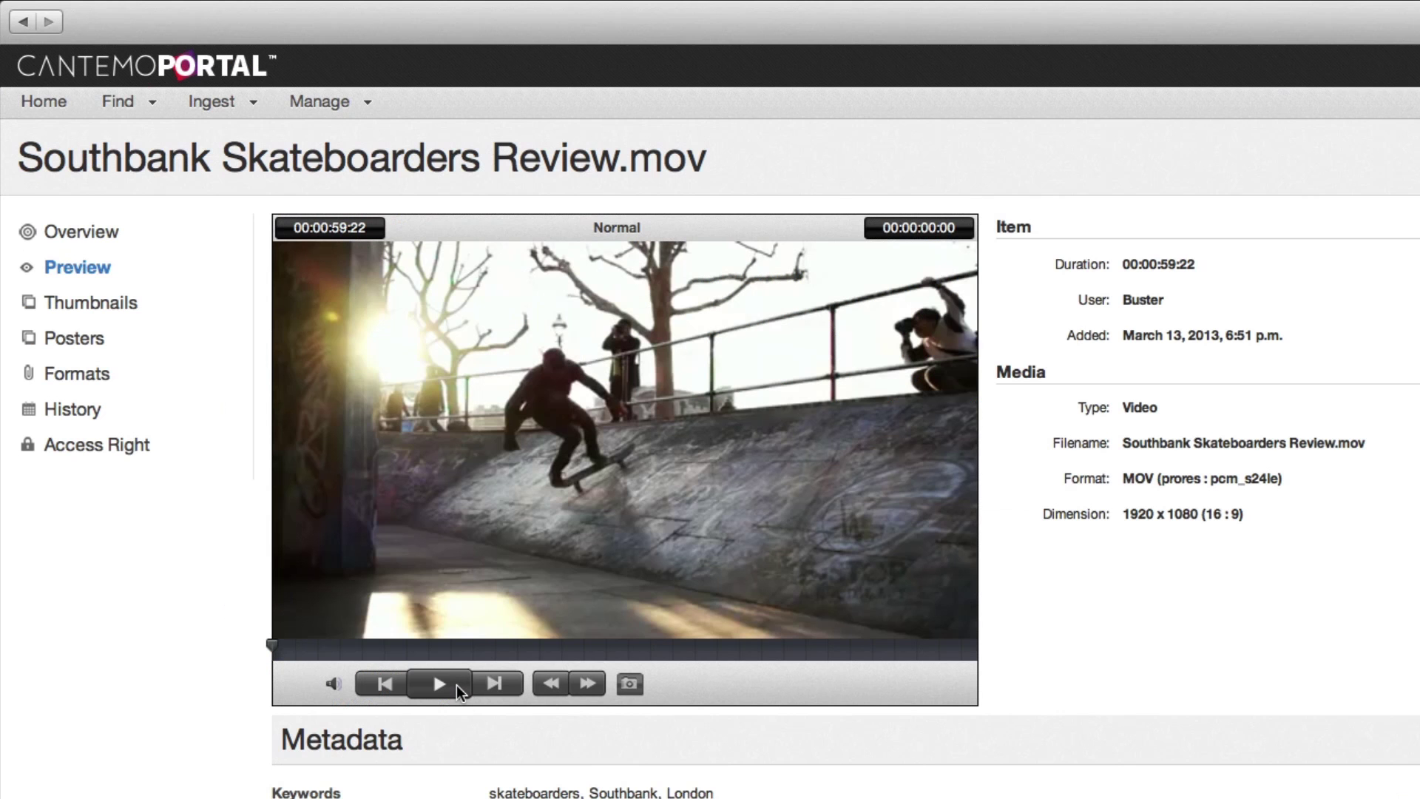
left_click(440, 683)
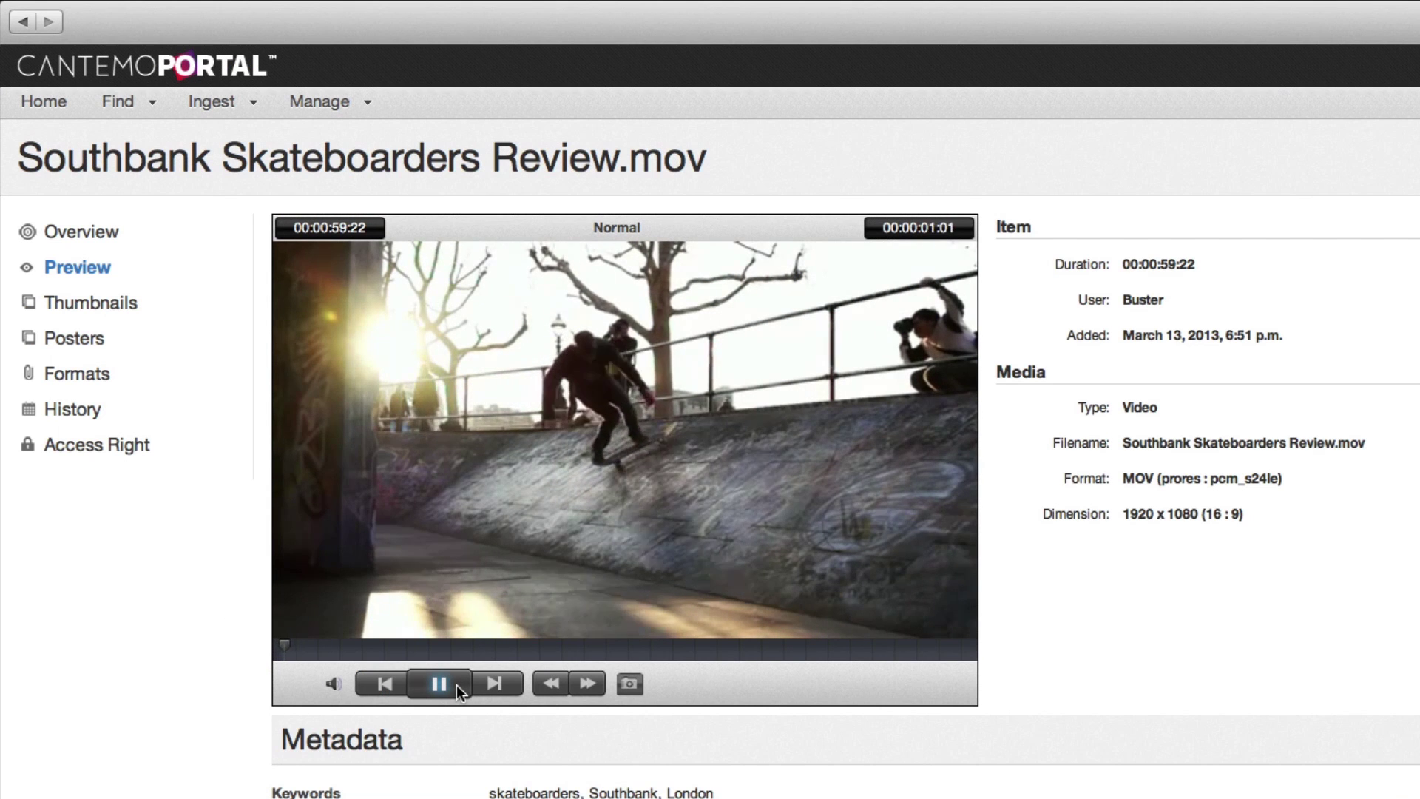
key("l")
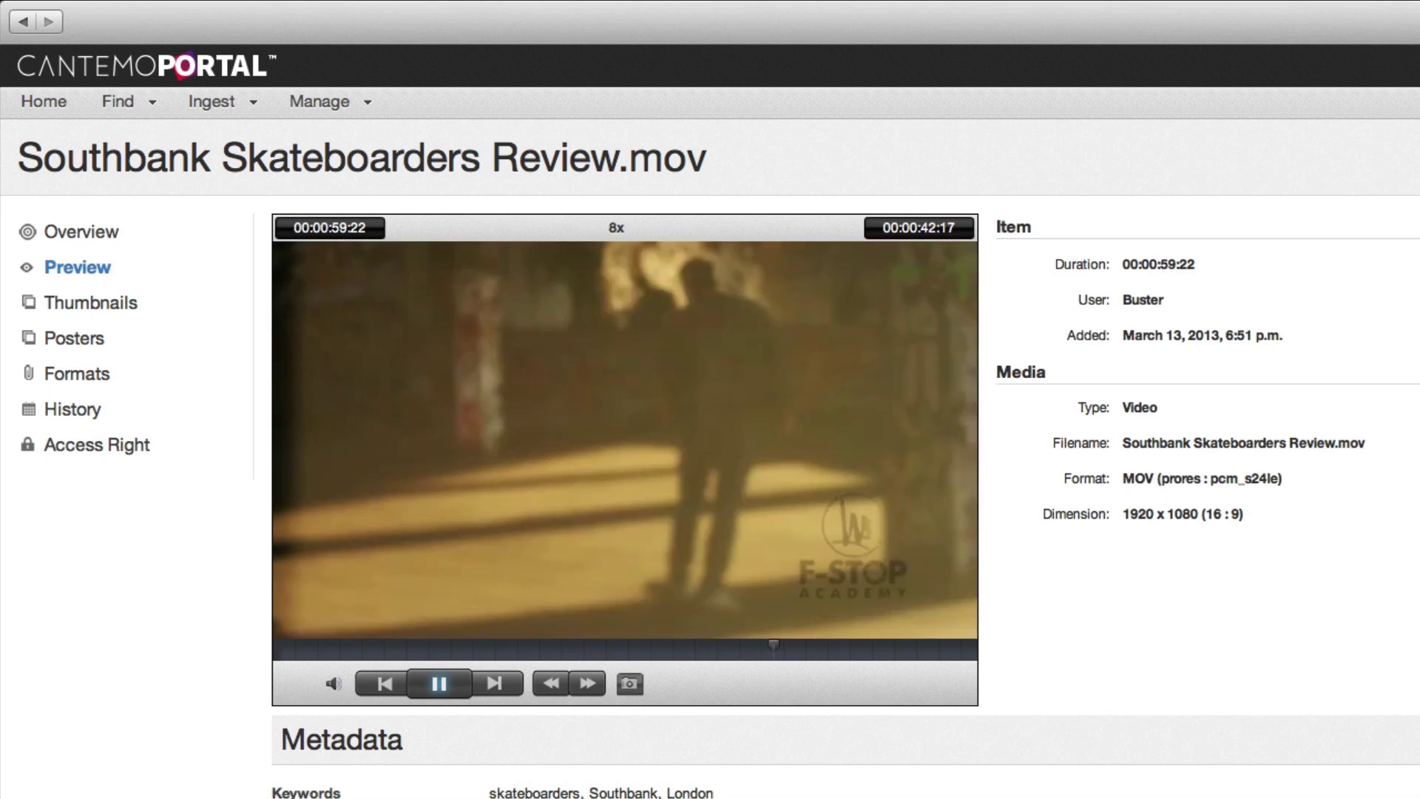
key("k")
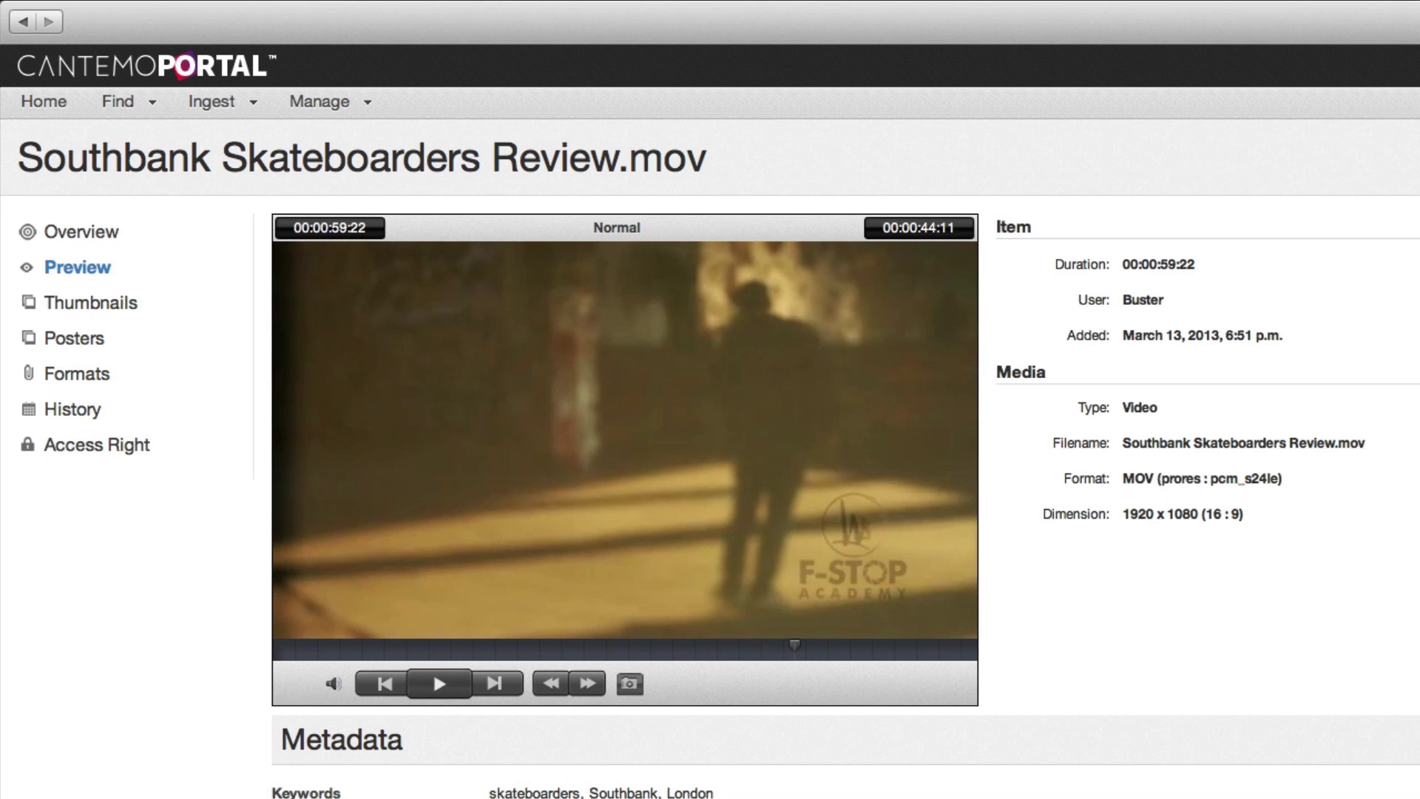